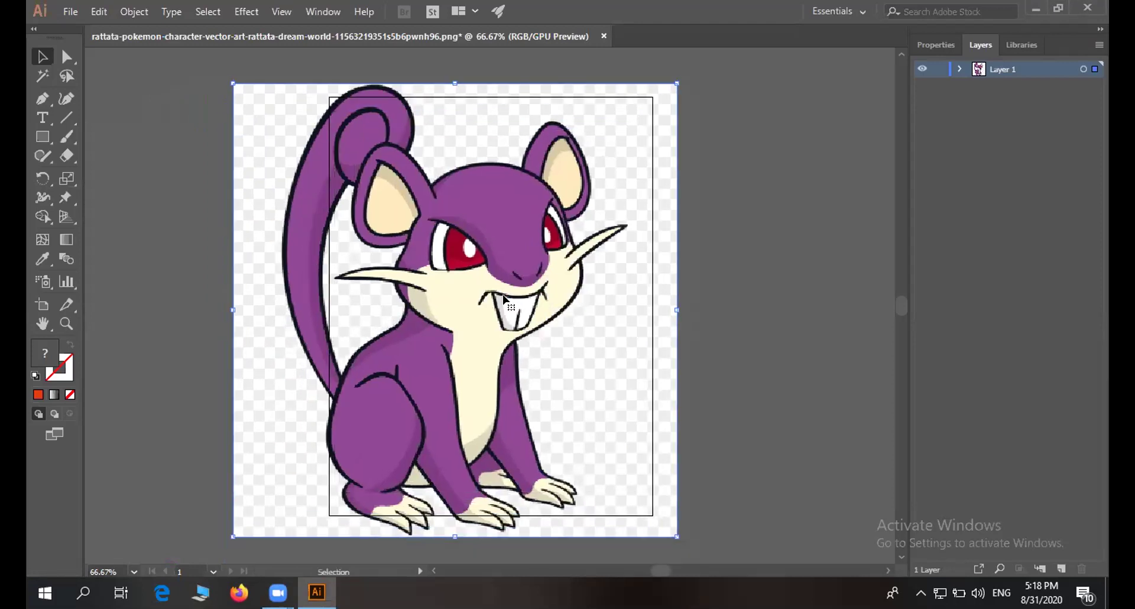
Move the Rattata reference image to the left so that most of the artboard is uncovered
key(ctrl)
key(ctrl+minus)
key(ctrl+minus)
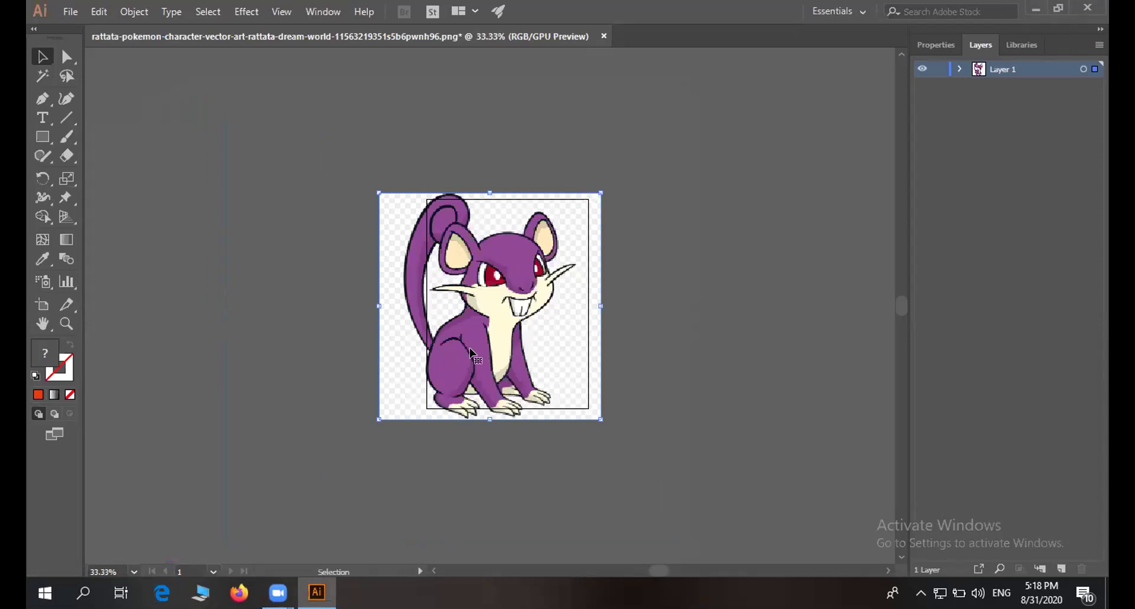
drag(544, 274, 349, 281)
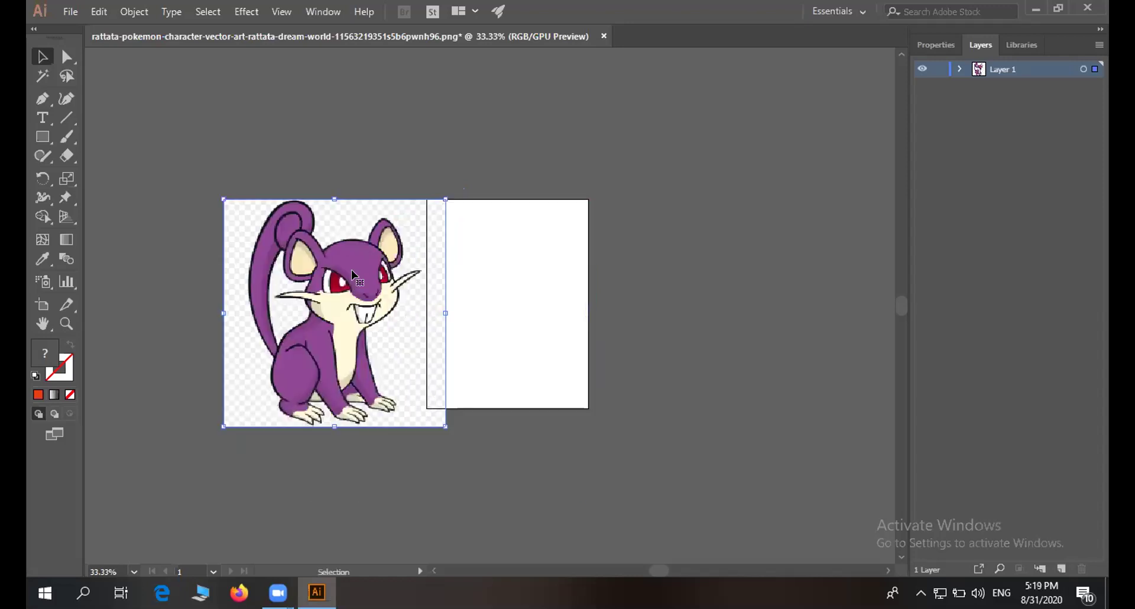
Create a new print document from the A4 preset in landscape orientation, 297 x 210 mm
click(78, 19)
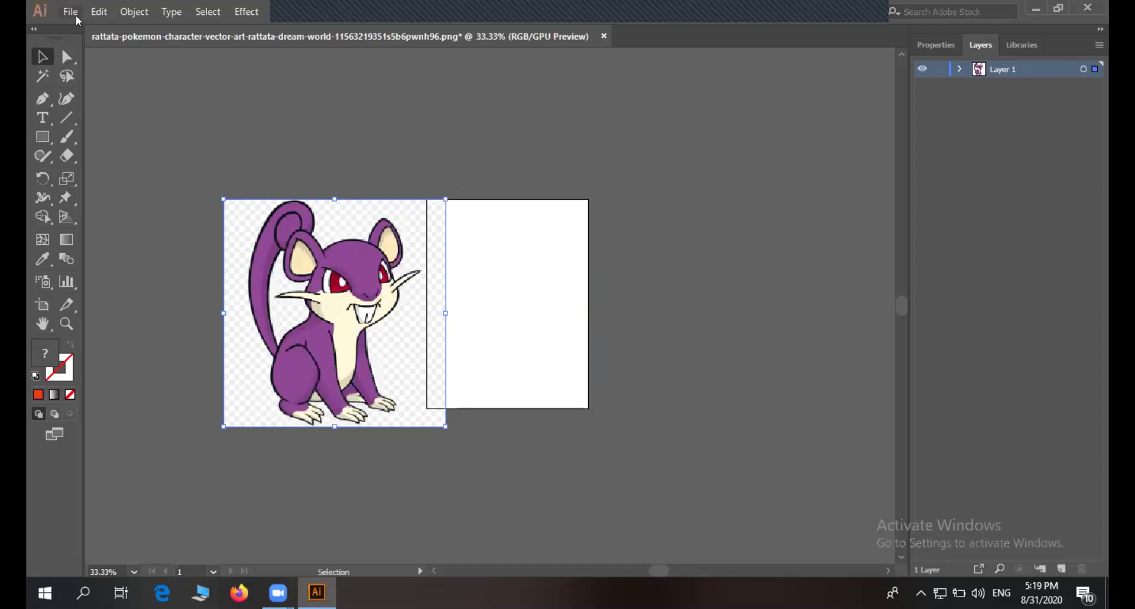
key(ctrl+n)
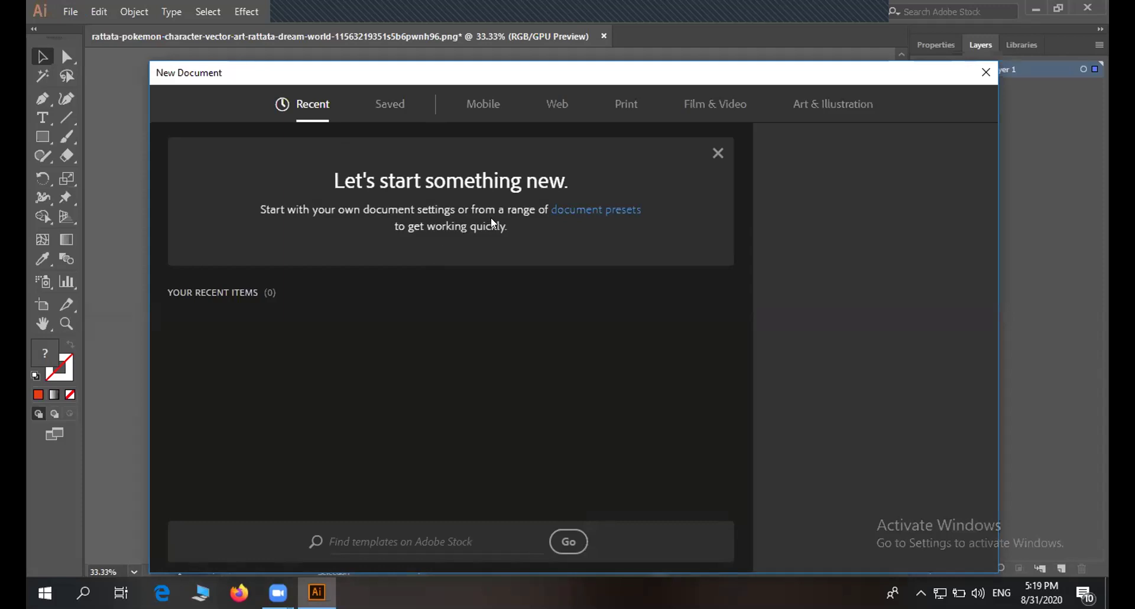
click(625, 107)
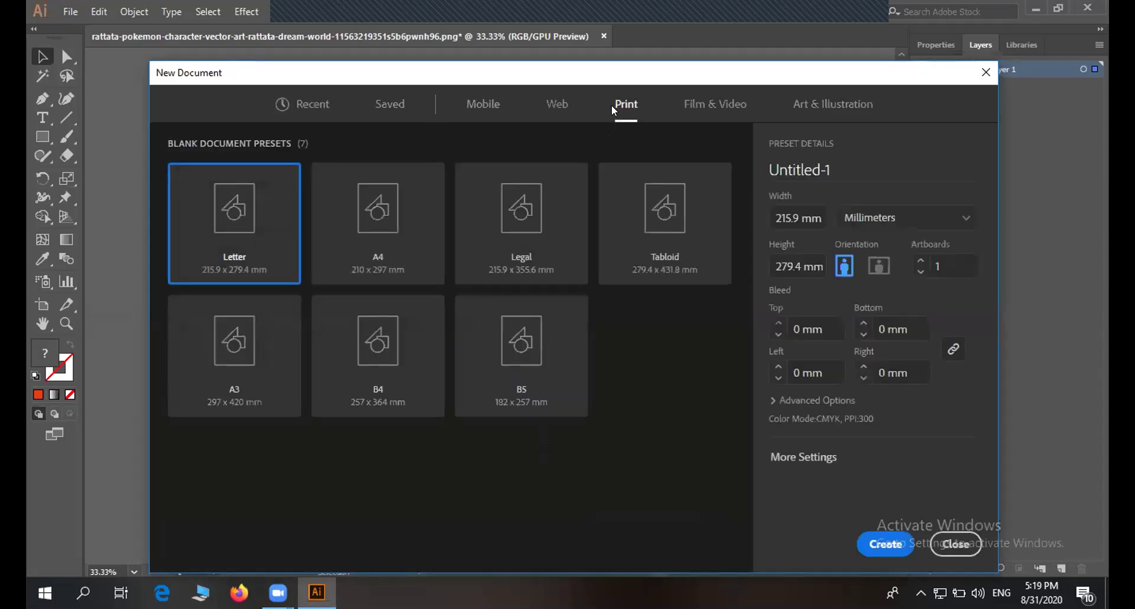
click(425, 236)
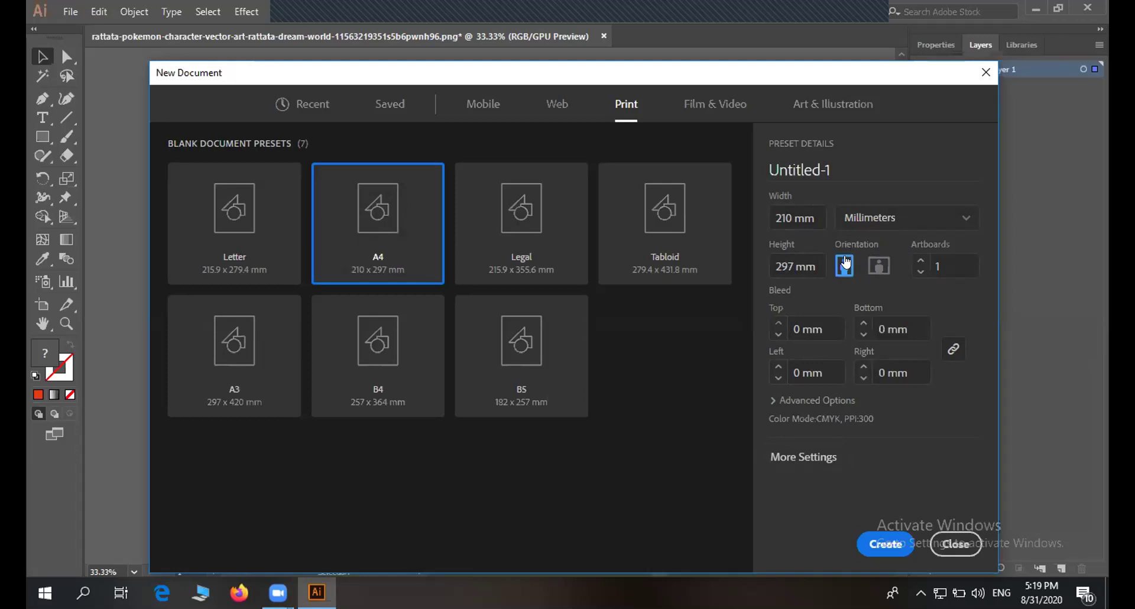
click(883, 266)
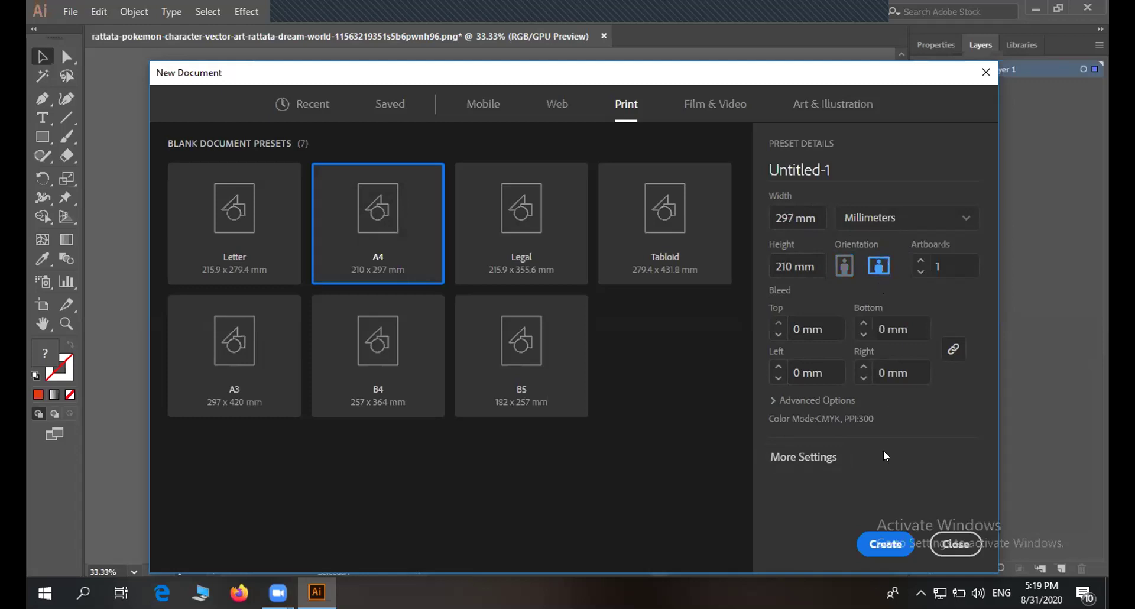
click(884, 546)
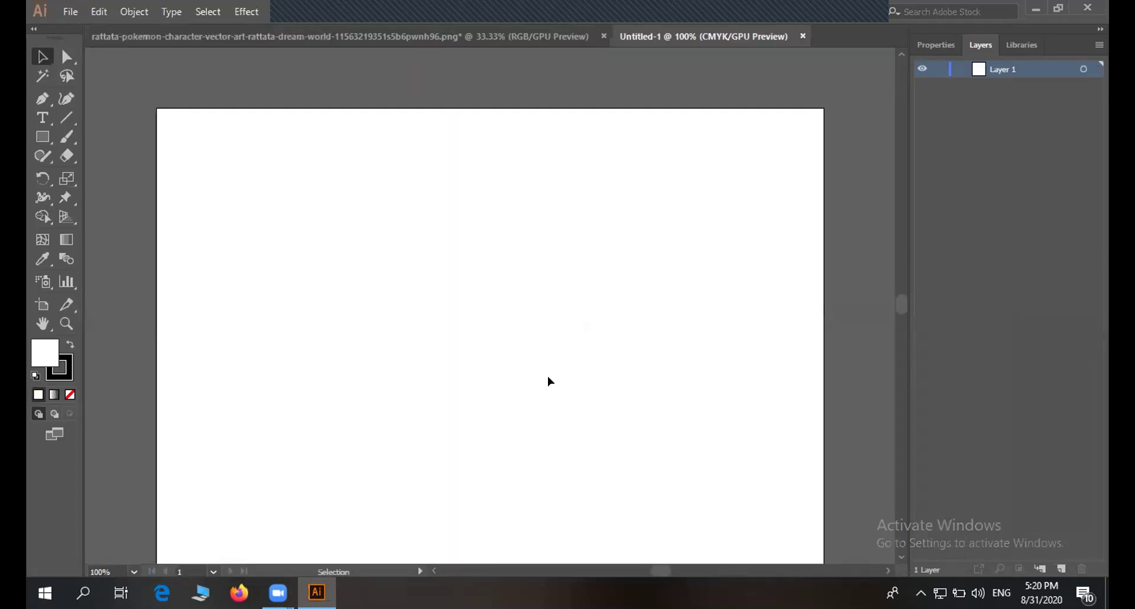
scroll(550, 388, down, 5)
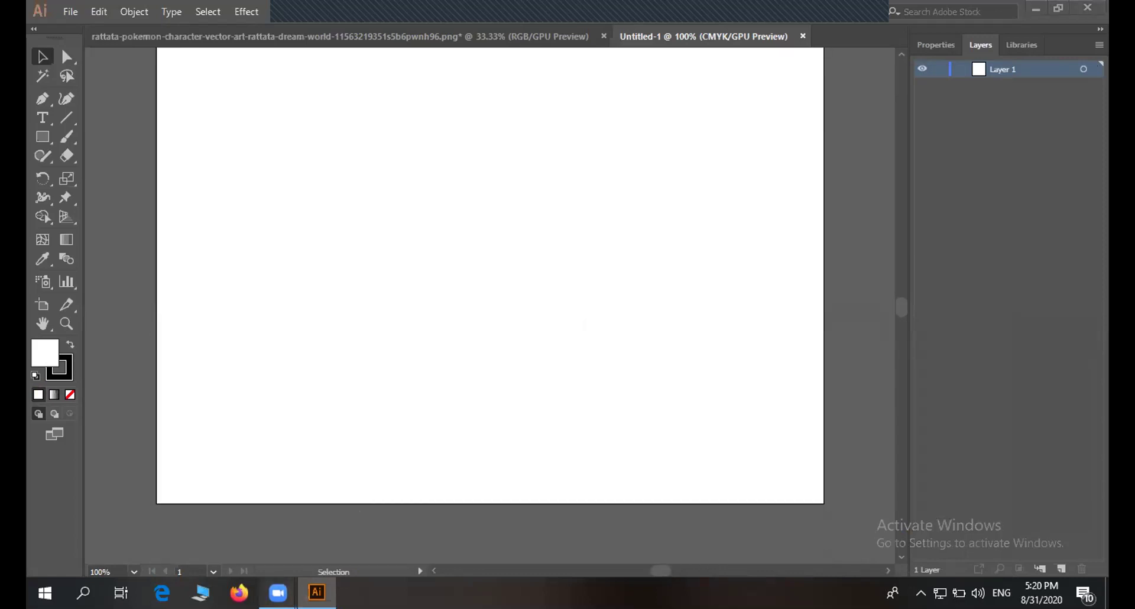
mouse_move(278, 593)
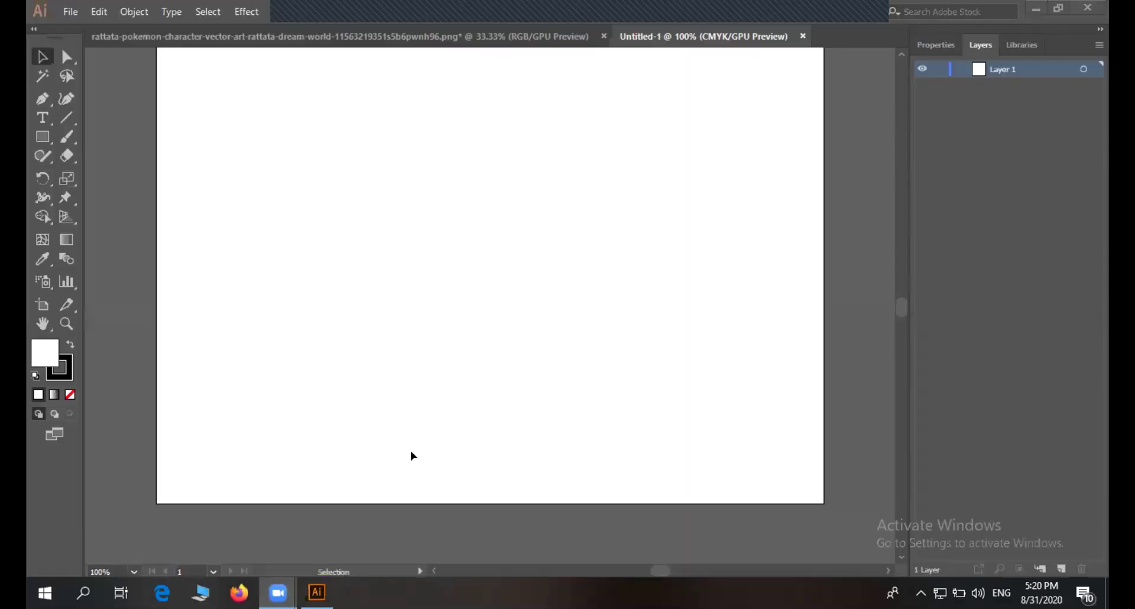
scroll(716, 302, up, 1)
scroll(716, 302, down, 1)
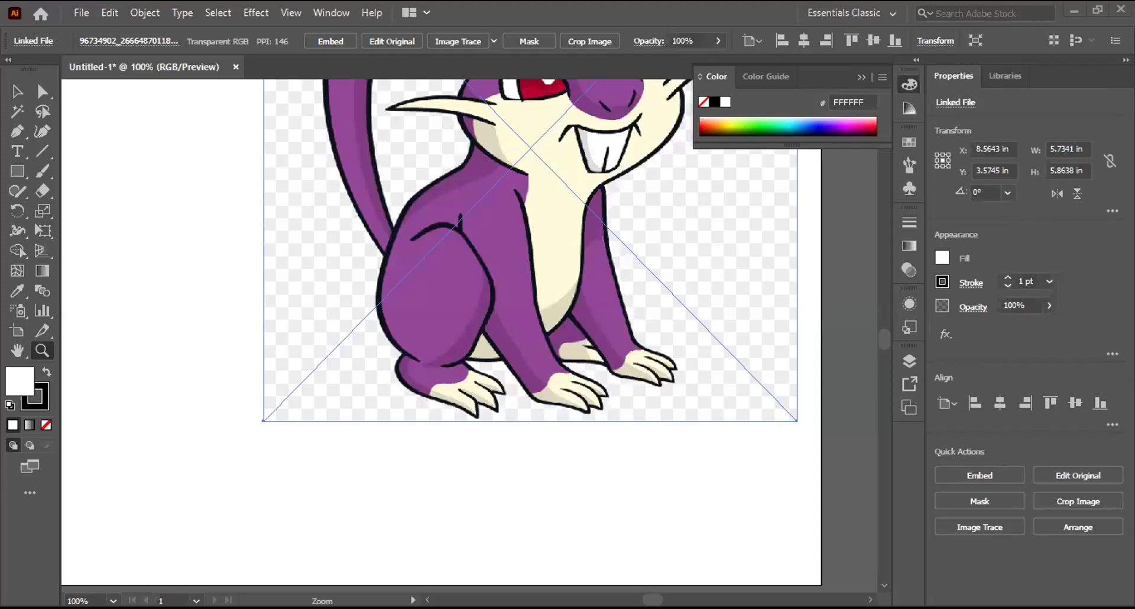
Draw a first curved Pen segment along the outer edge of the character's left ear, from its base on the head to the ear tip
scroll(858, 340, right, 3)
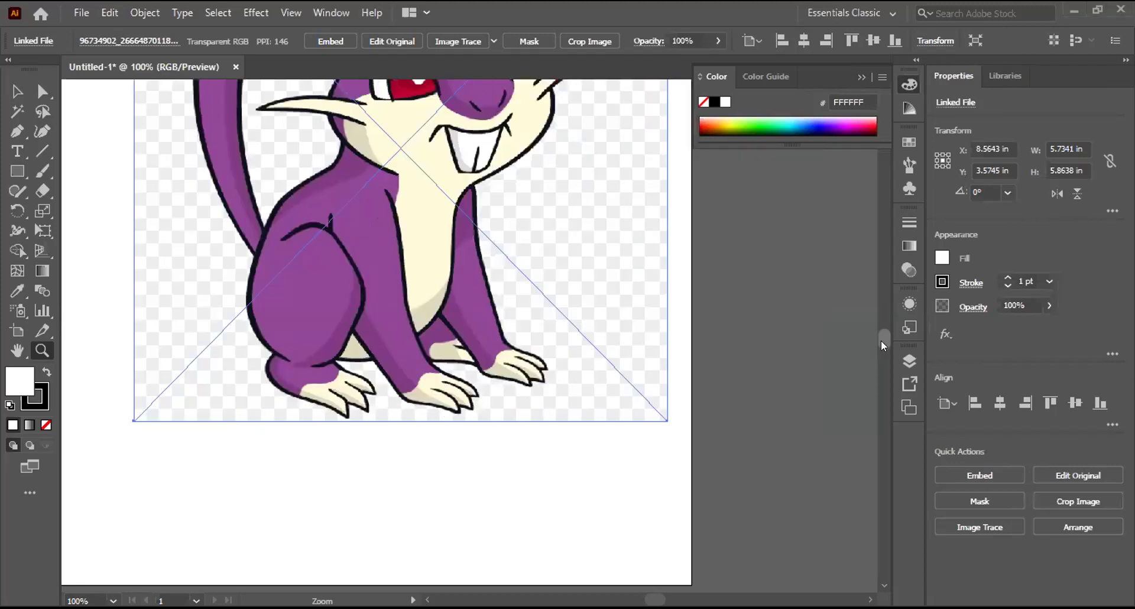
drag(882, 342, 883, 339)
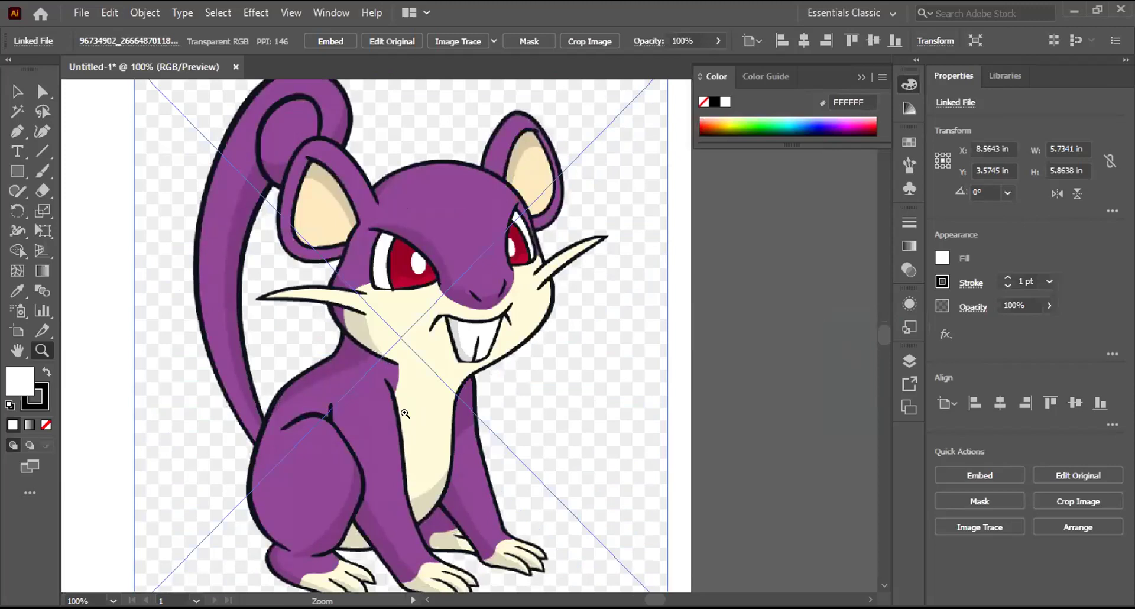
scroll(405, 414, up, 1)
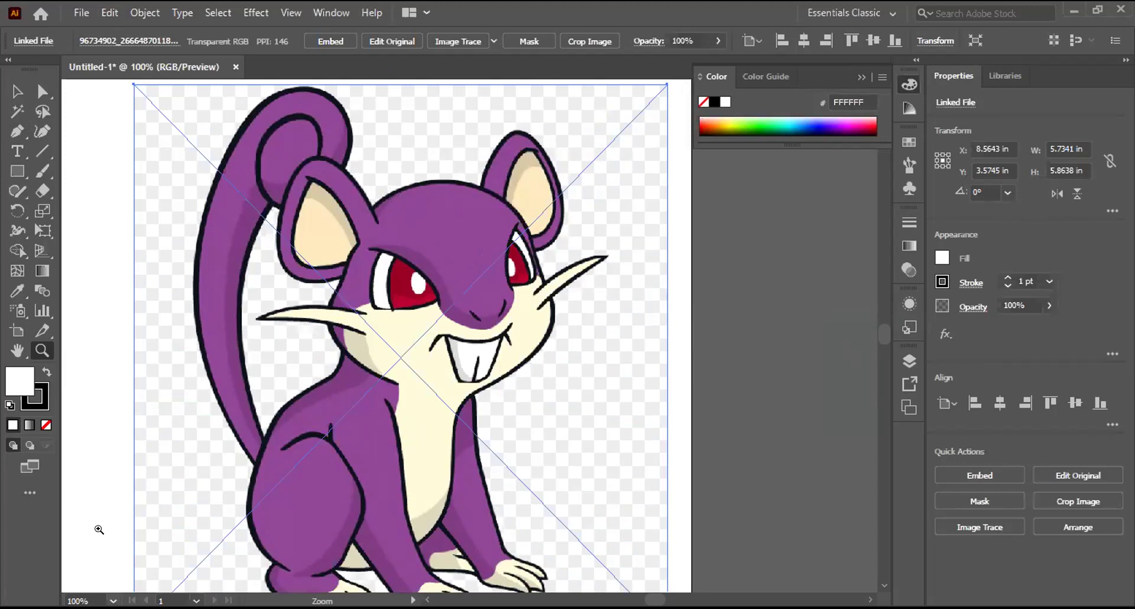
click(14, 137)
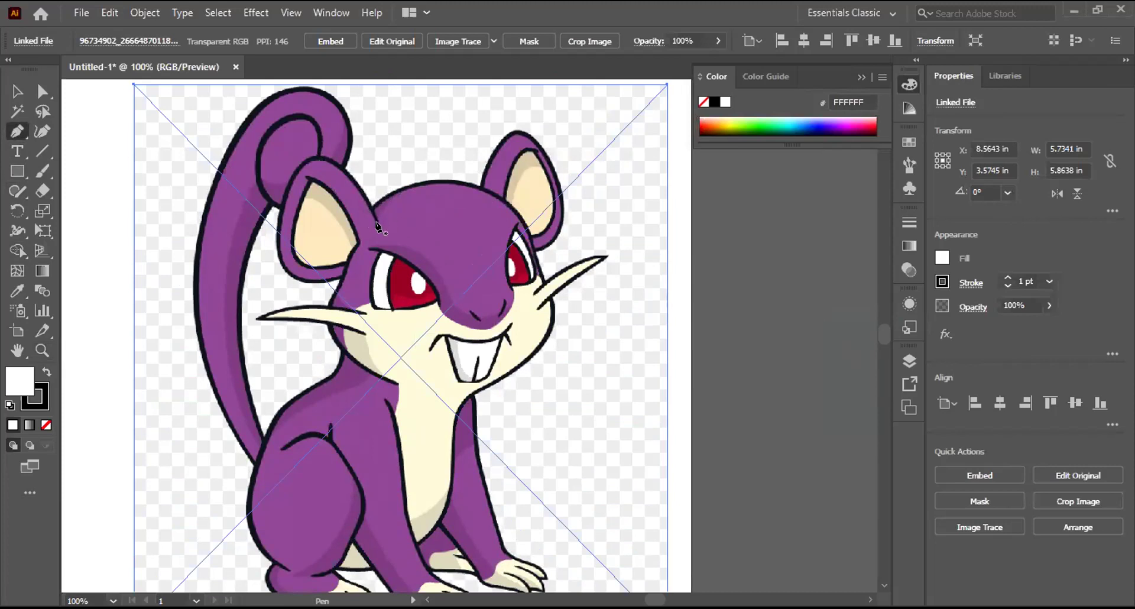
click(377, 223)
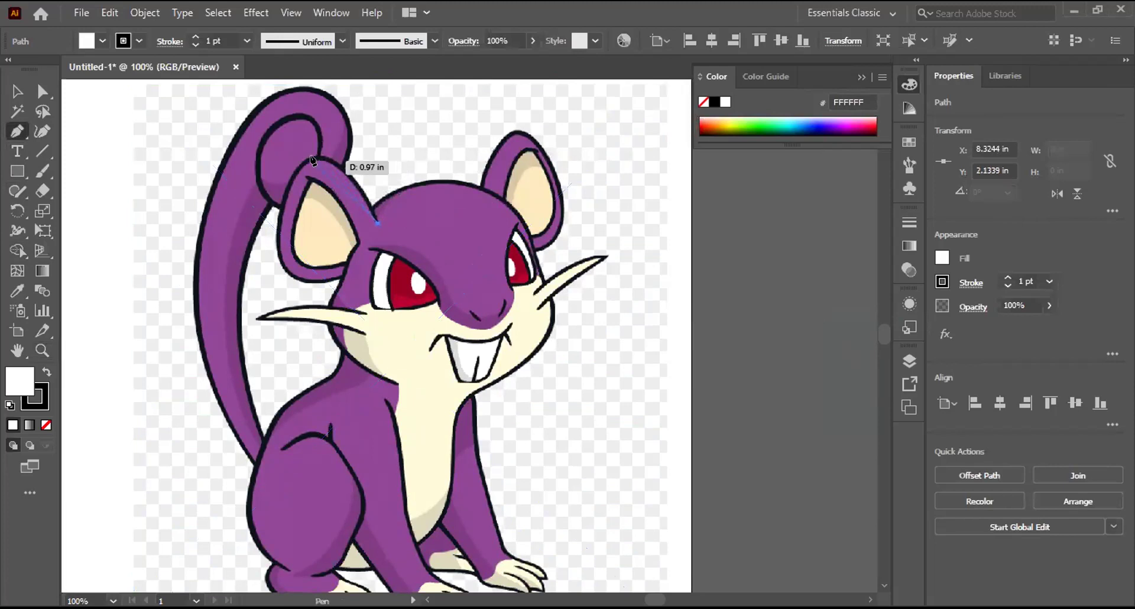
drag(302, 162, 267, 192)
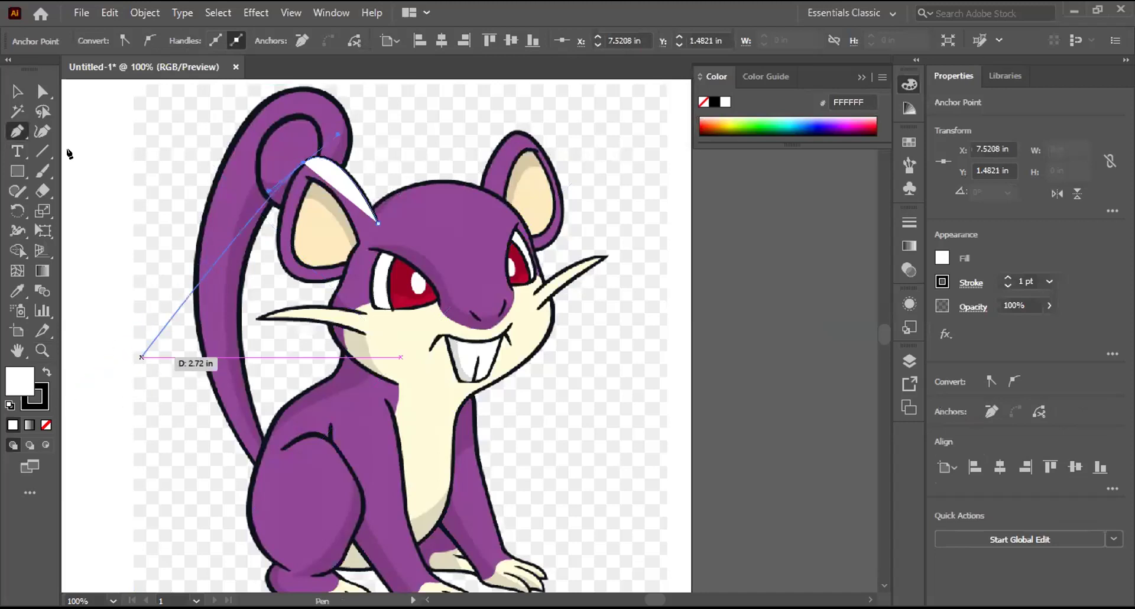
Remove the fill from the ear curve and reactivate the Pen tool
key(v)
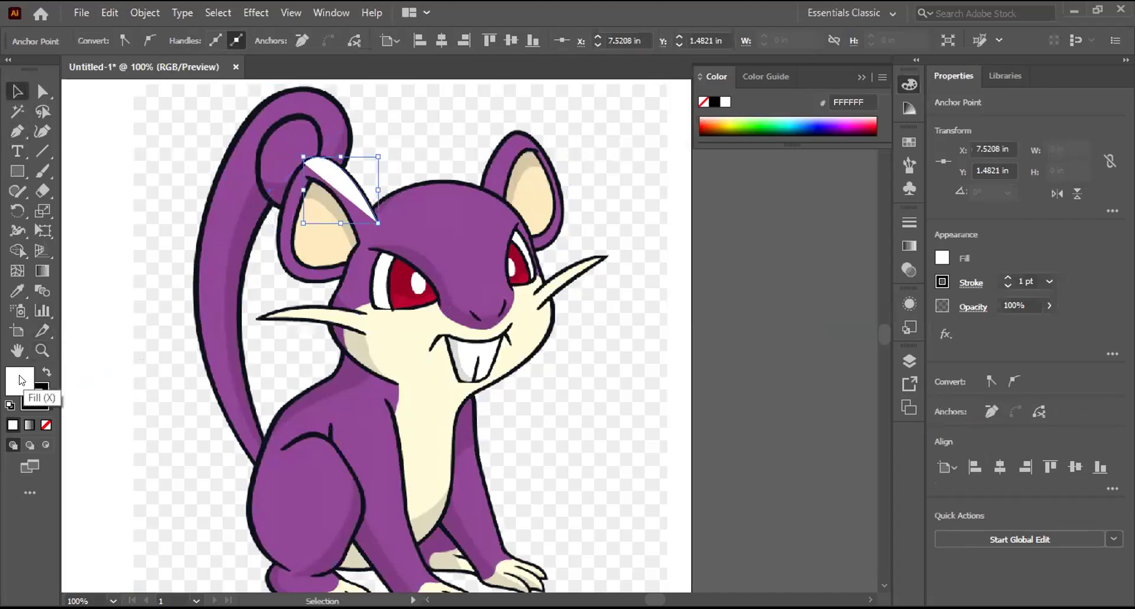
double_click(20, 379)
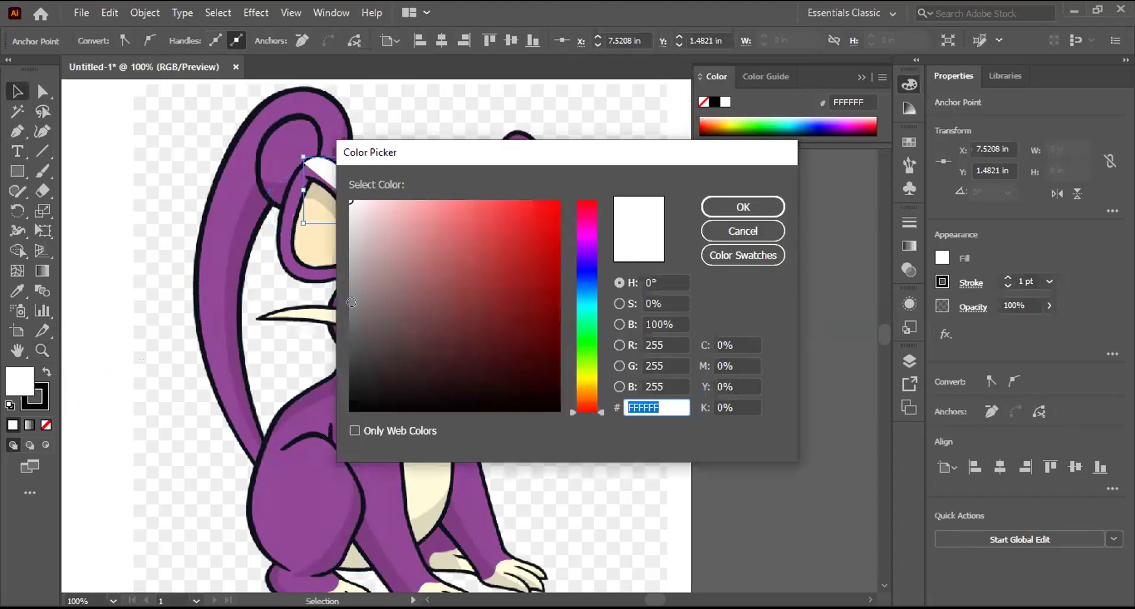
click(729, 230)
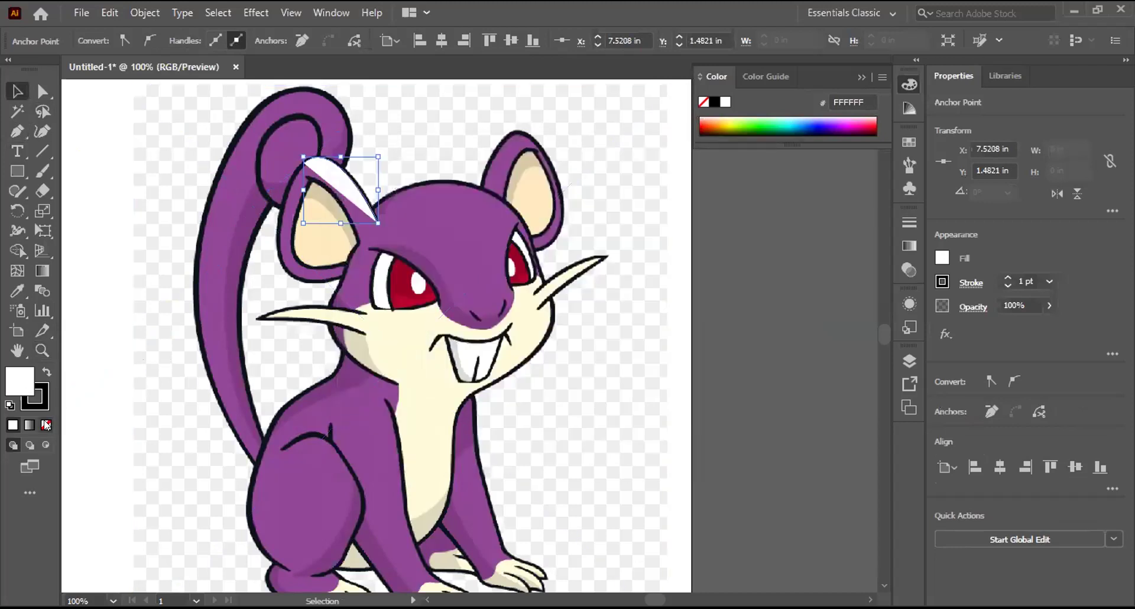
click(46, 425)
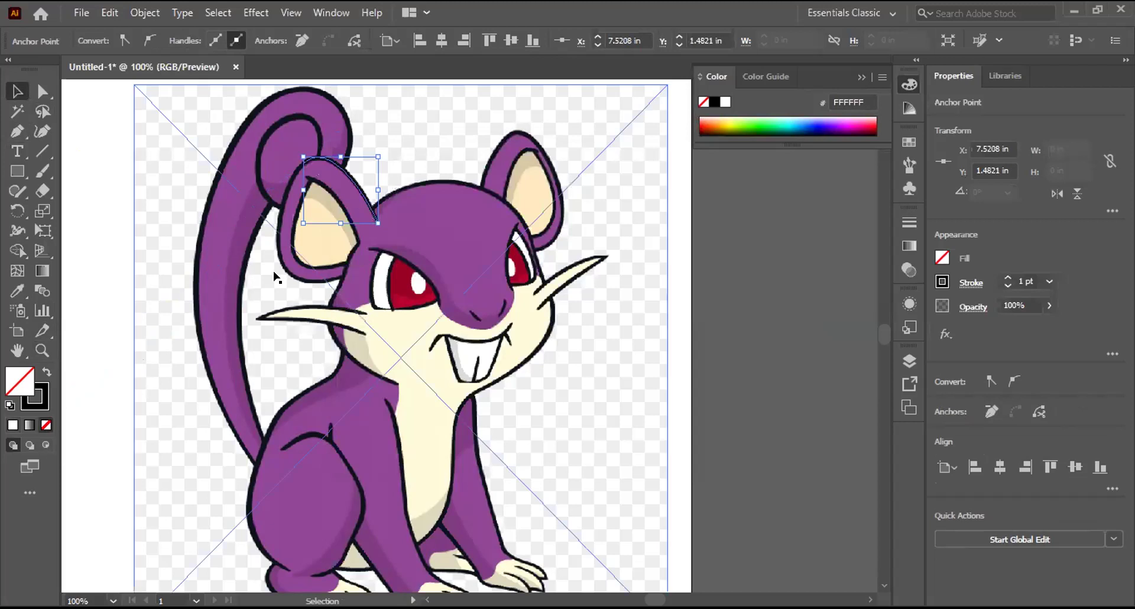
click(17, 129)
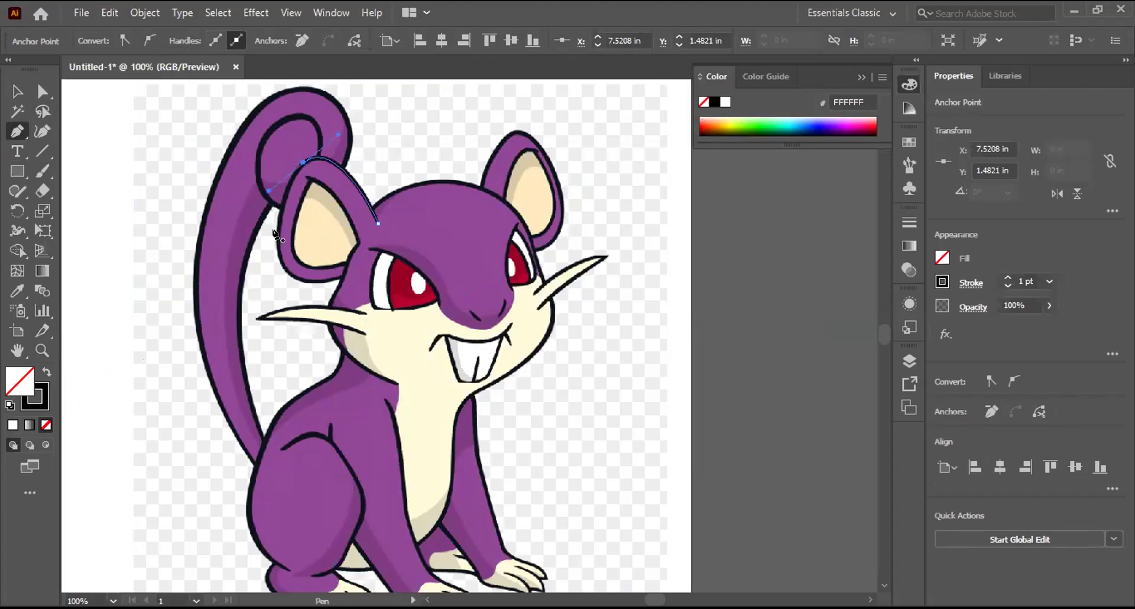
click(275, 230)
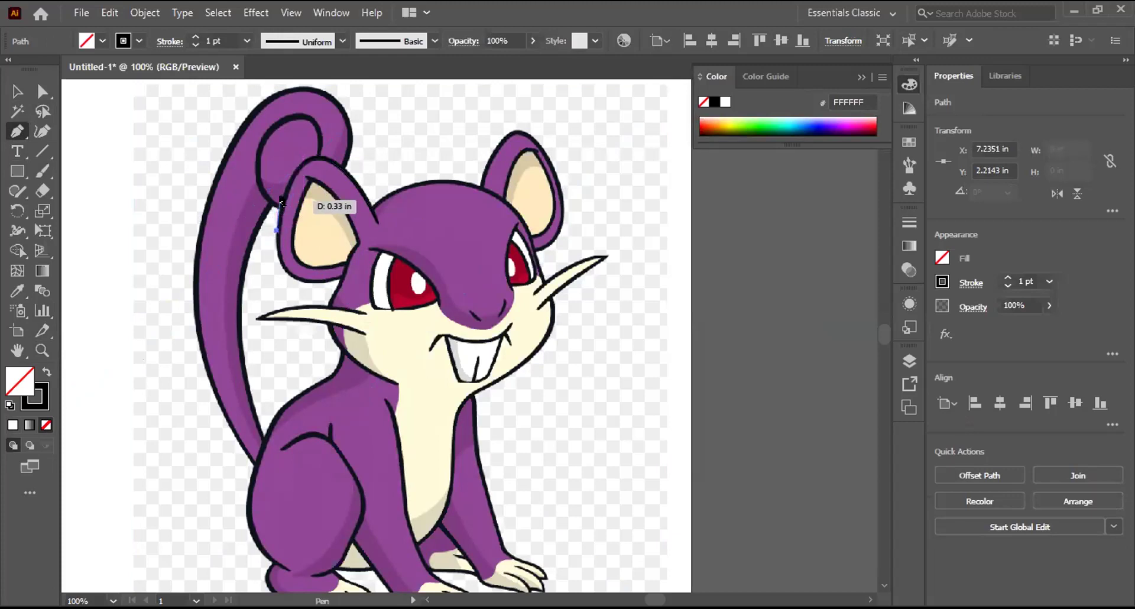
right_click(276, 233)
click(298, 241)
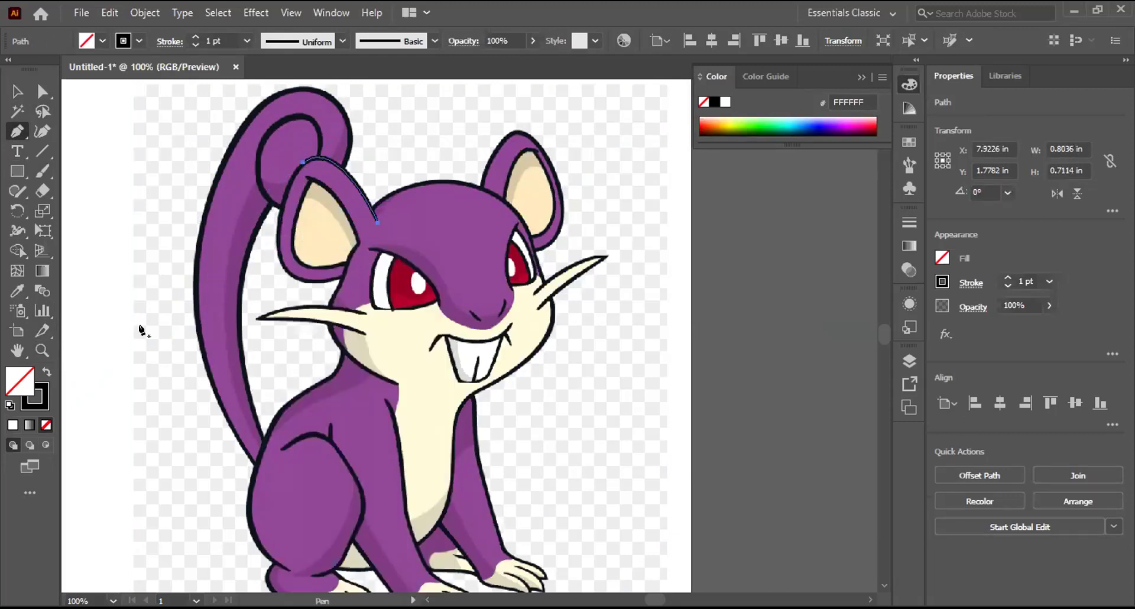
Set the ear curve's stroke colour to red E21414
click(44, 400)
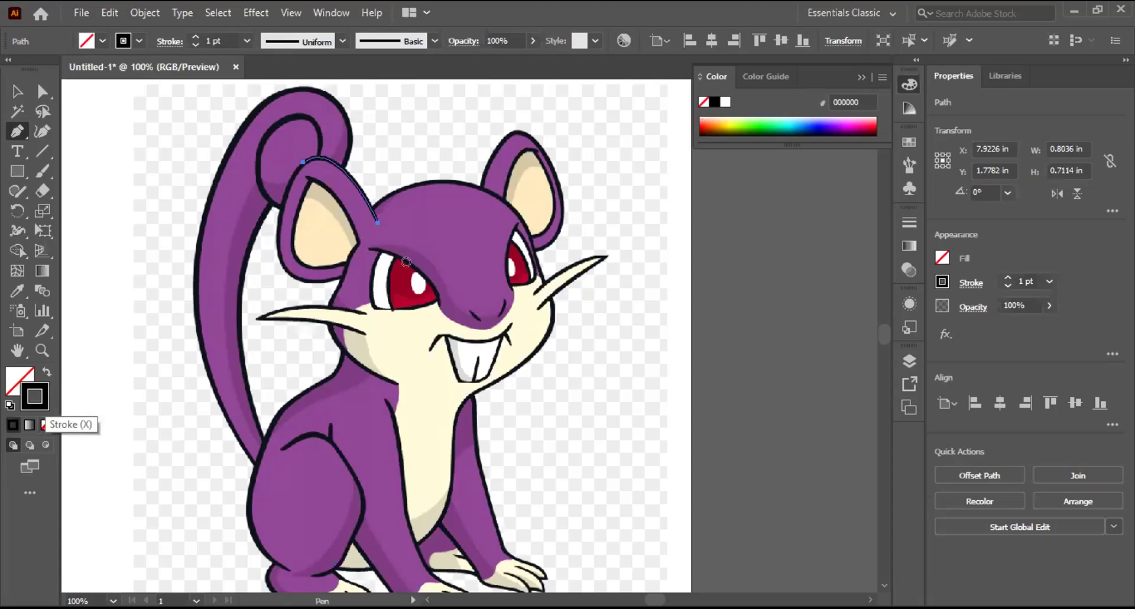
double_click(35, 397)
click(542, 224)
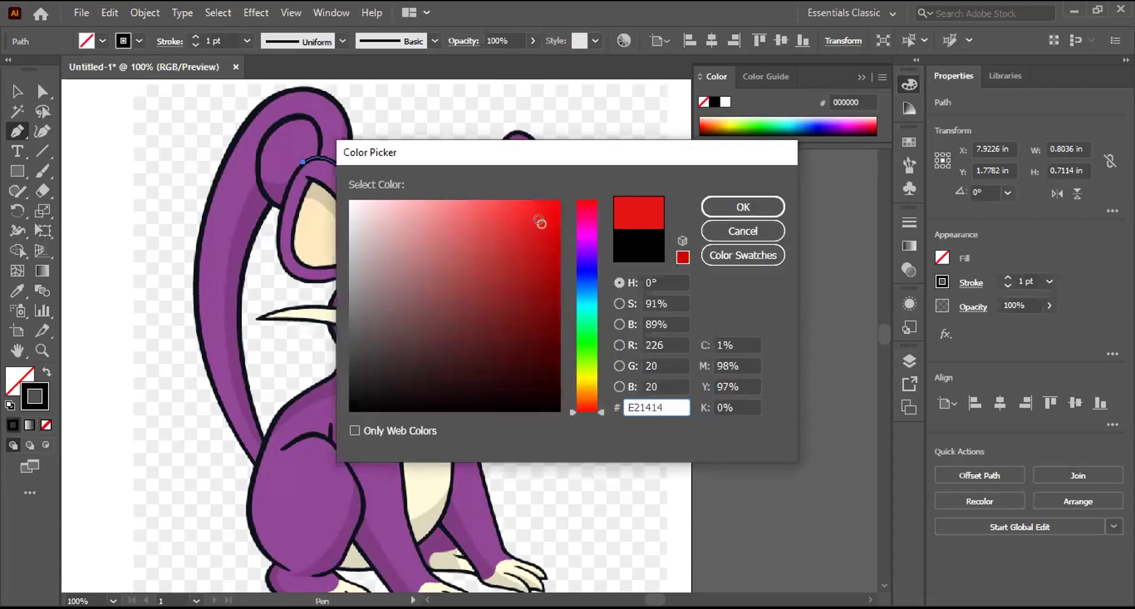
click(710, 207)
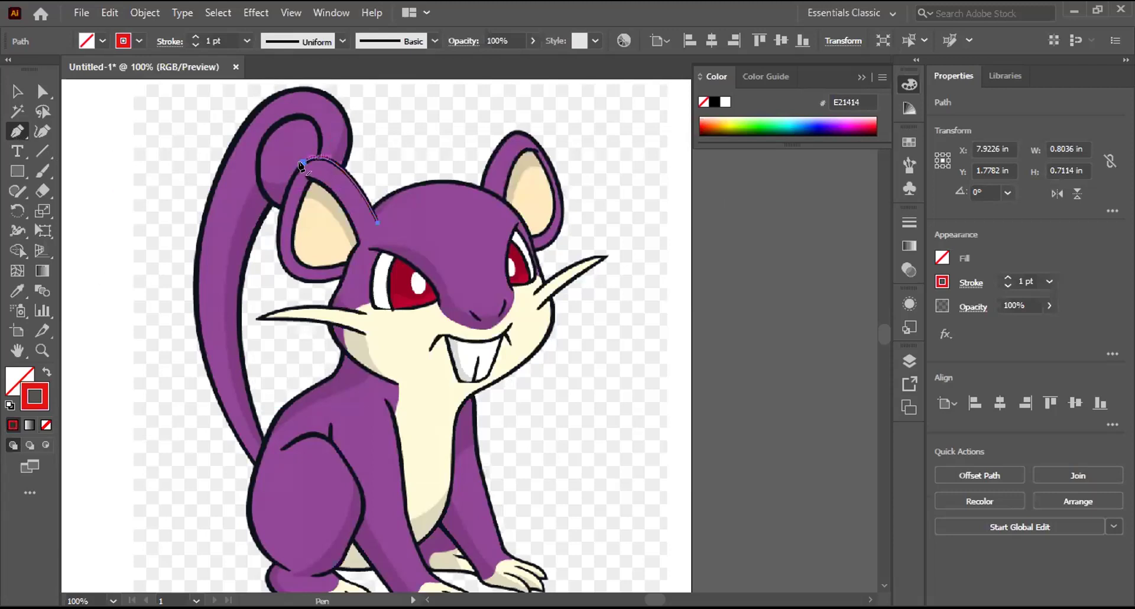
Continue the red path from the ear tip down the outer side, around the lower edge and up to the inner ear's corner beside the head
mouse_move(302, 165)
mouse_down()
mouse_move(284, 183)
mouse_move(286, 174)
mouse_up()
drag(283, 220, 359, 272)
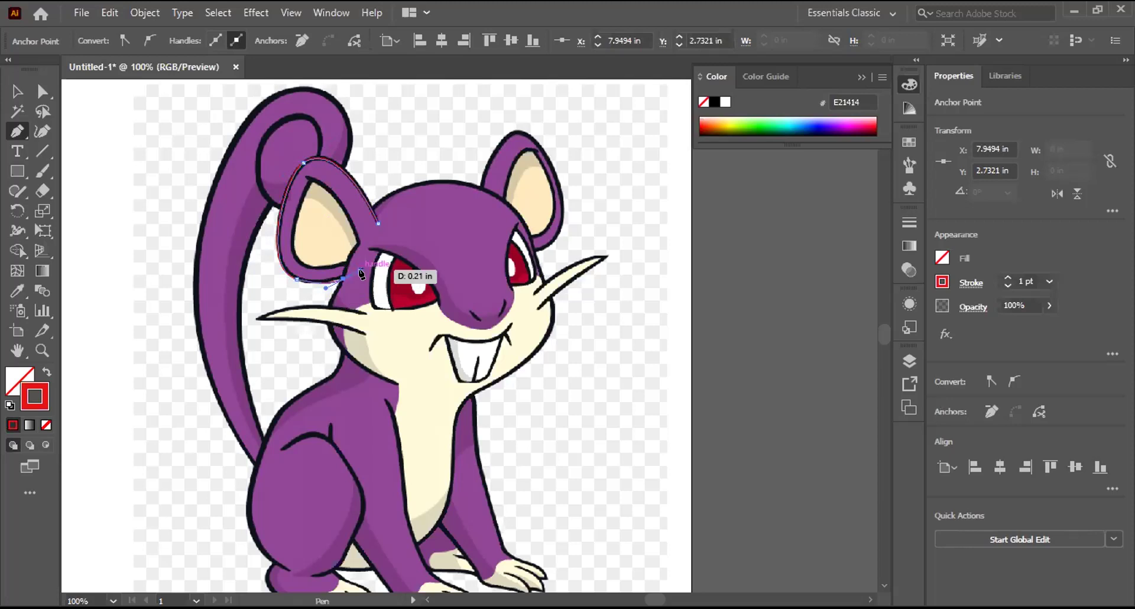
drag(360, 273, 301, 206)
click(354, 244)
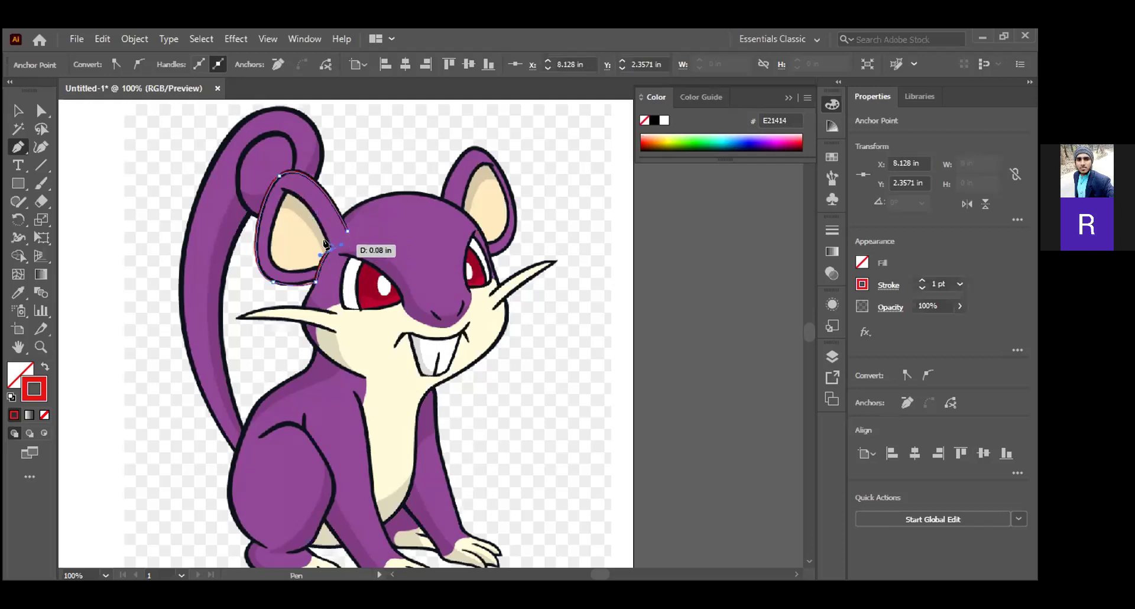
Extend the path in a curve up the head-side edge of the beige inner ear to its tip, ending in a corner point
click(328, 248)
drag(327, 250, 253, 188)
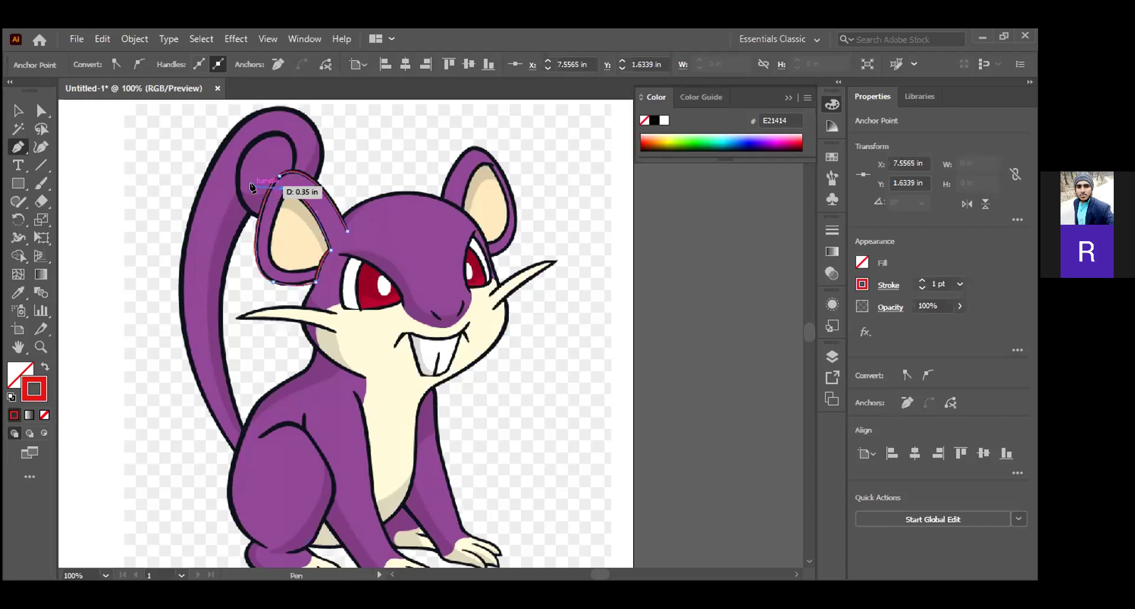
click(281, 189)
drag(279, 189, 268, 256)
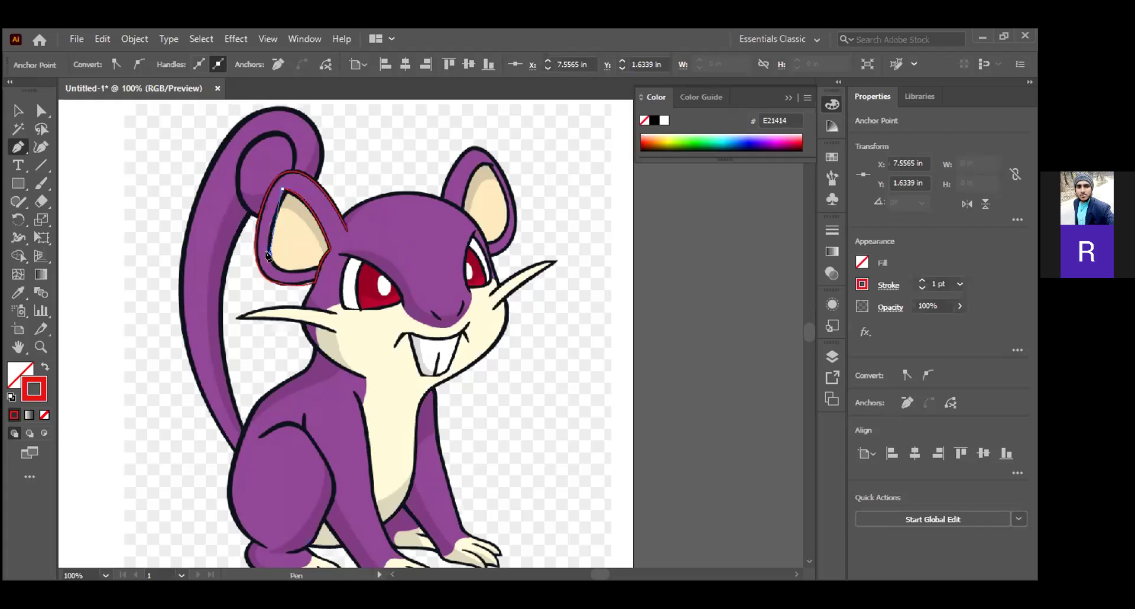
drag(267, 255, 268, 256)
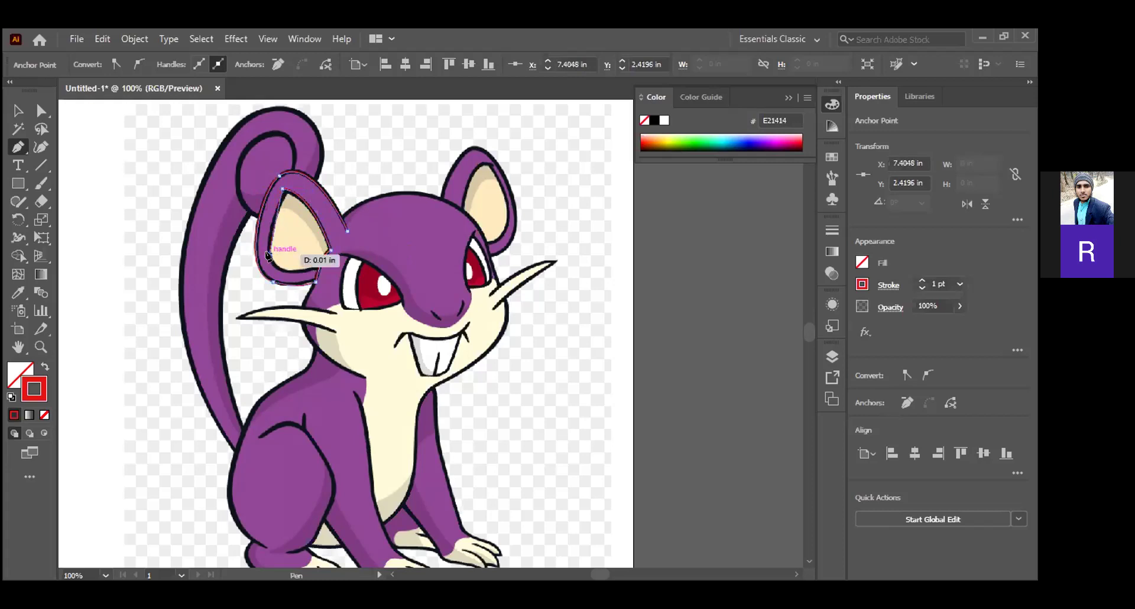
right_click(267, 256)
click(285, 256)
Continue the red path from the inner ear's tip down its outer side and along the lower edge to the corner beside the head
drag(283, 190, 269, 222)
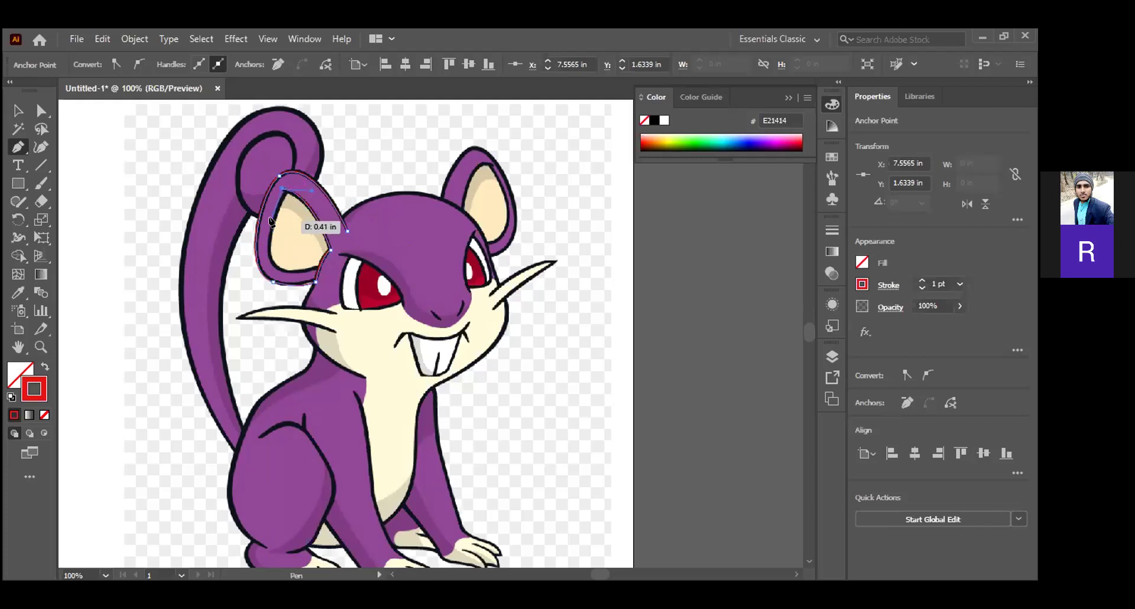
drag(270, 221, 270, 223)
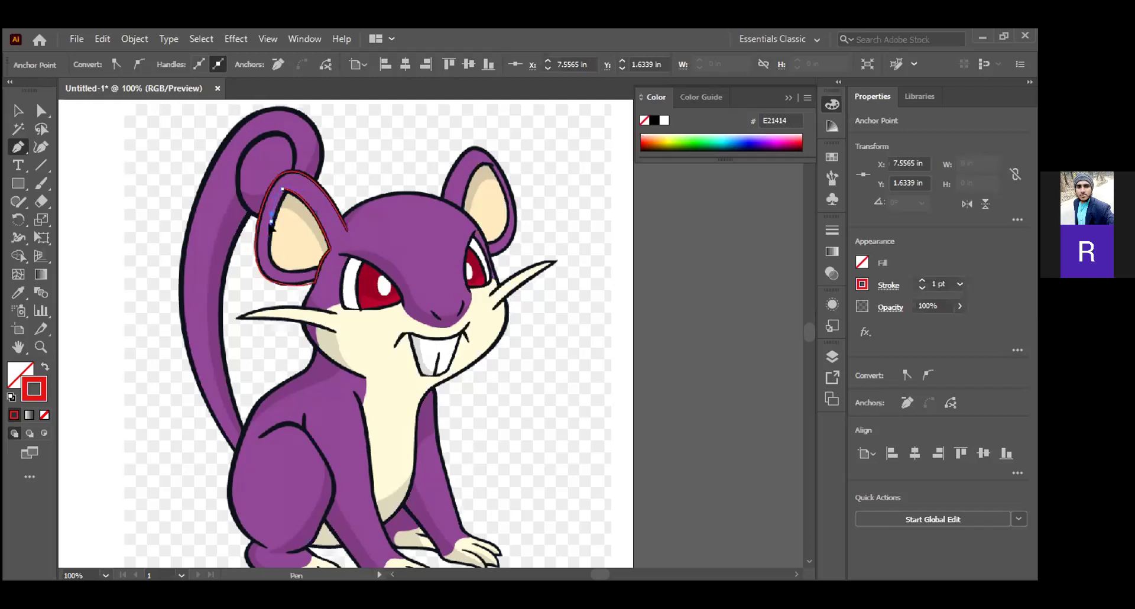
drag(271, 223, 271, 224)
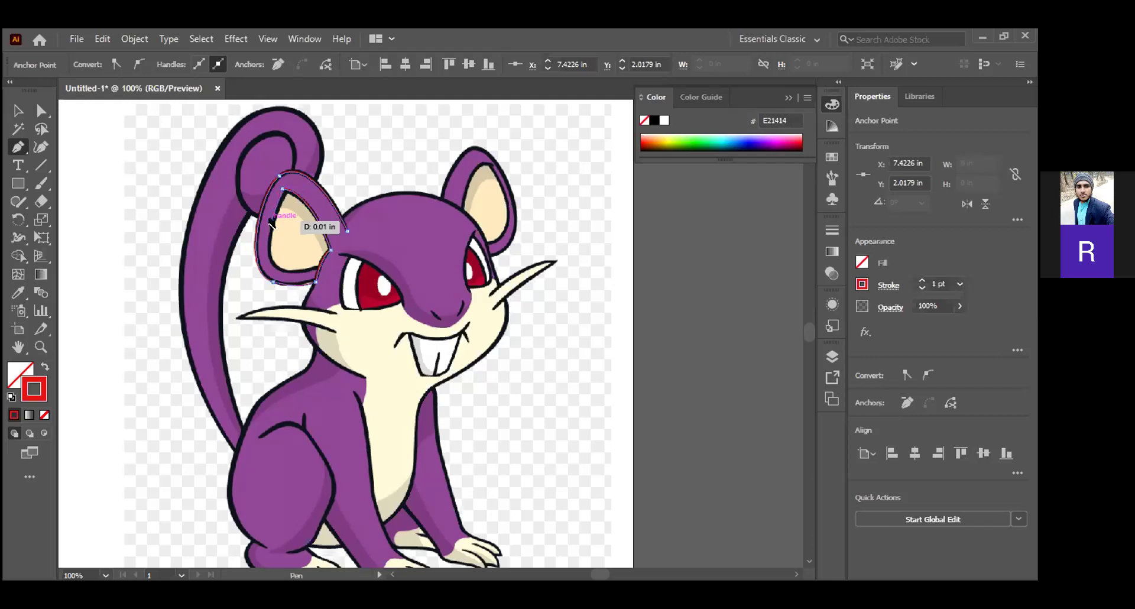
drag(271, 223, 324, 265)
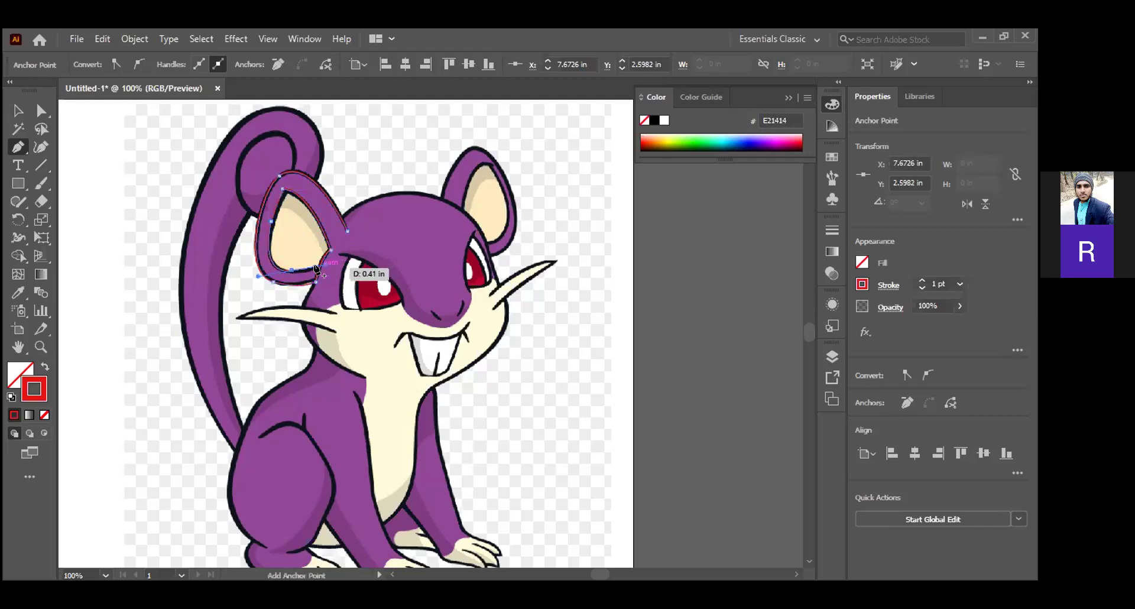
mouse_move(317, 269)
mouse_down()
mouse_move(293, 274)
mouse_move(315, 268)
mouse_up()
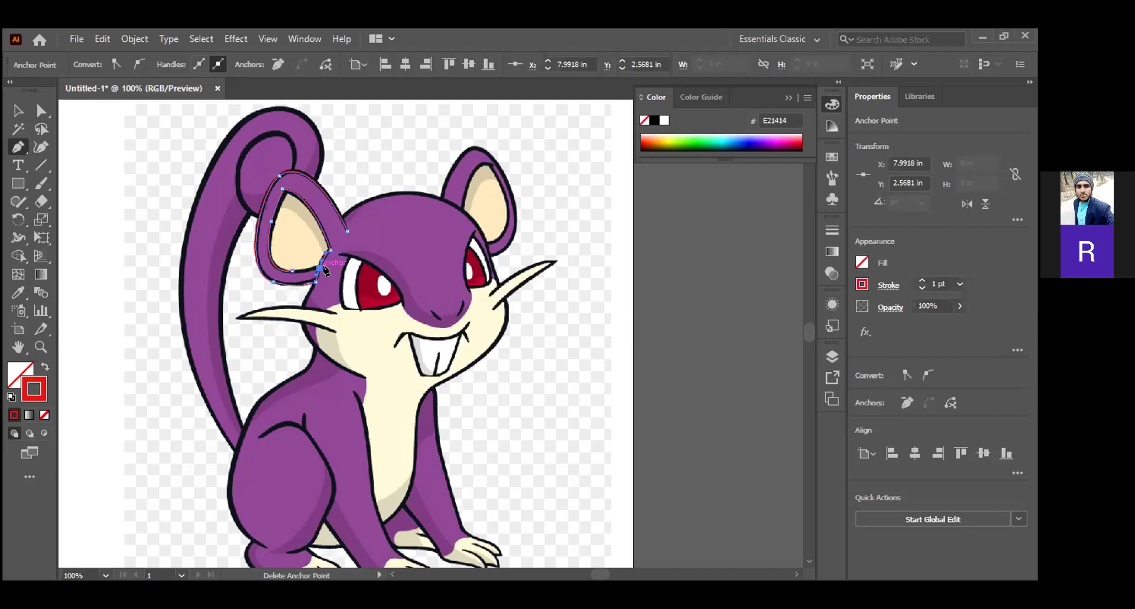
drag(325, 270, 302, 270)
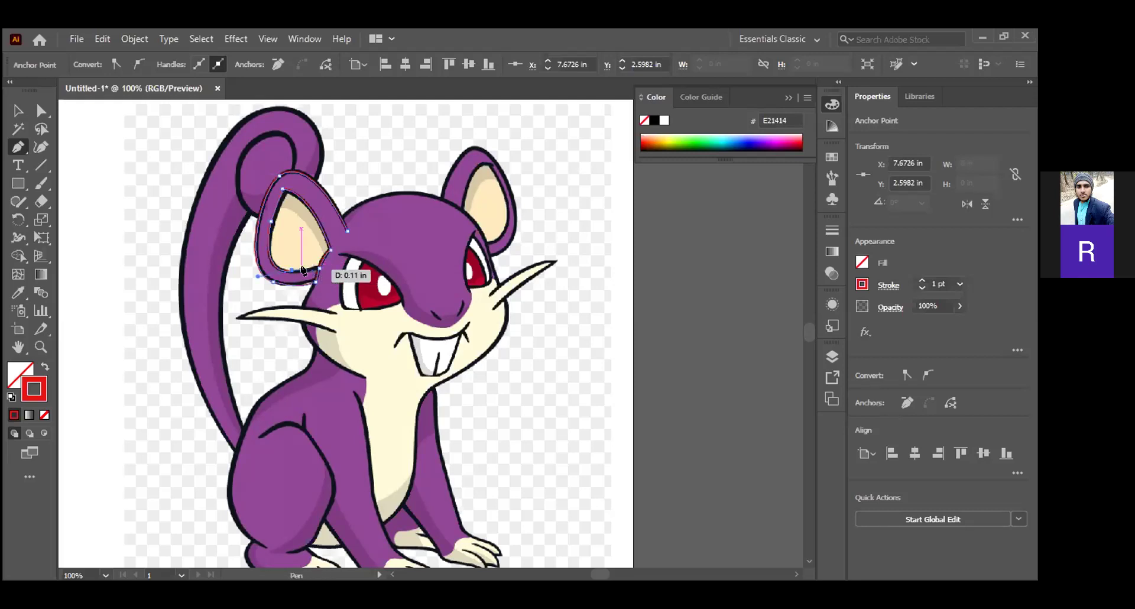
click(320, 269)
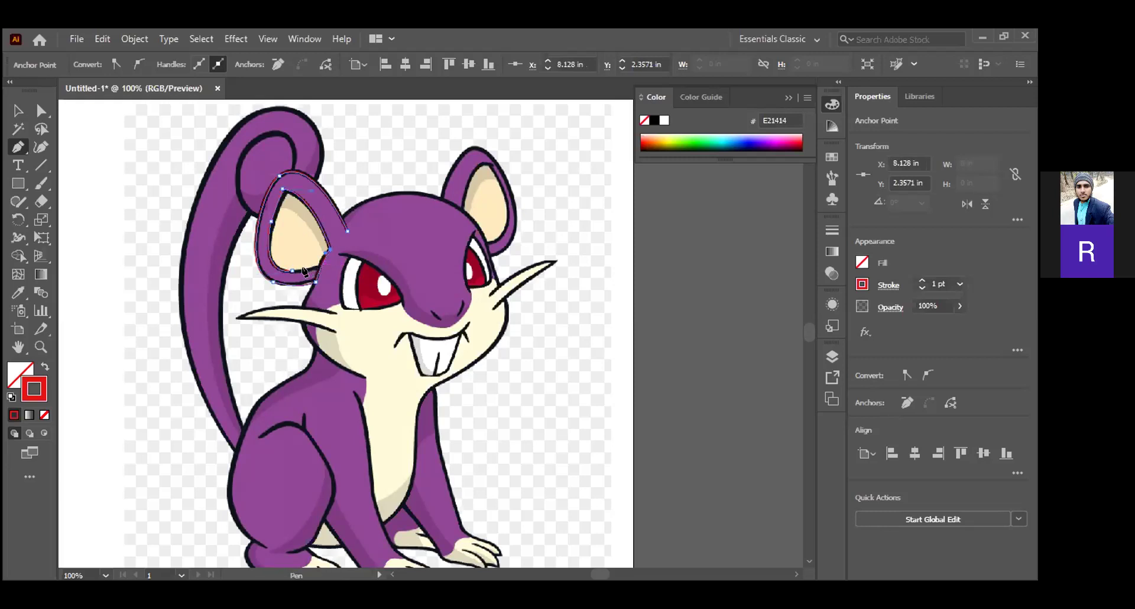
drag(304, 270, 304, 271)
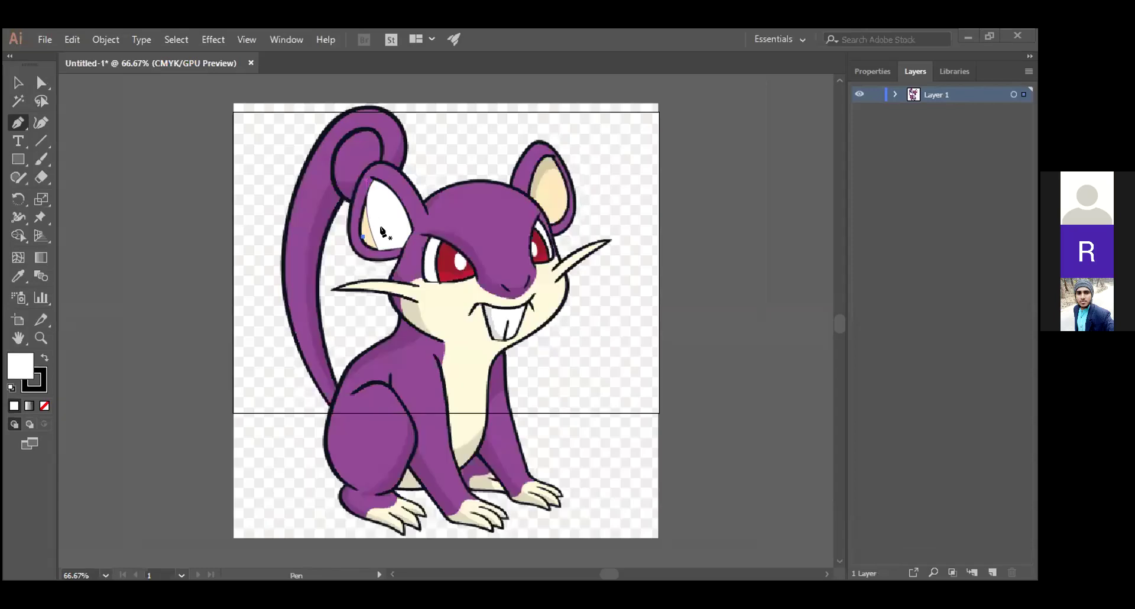
Undo the stray Pen points and anchor deletion on the white shape covering the left inner ear
right_click(393, 231)
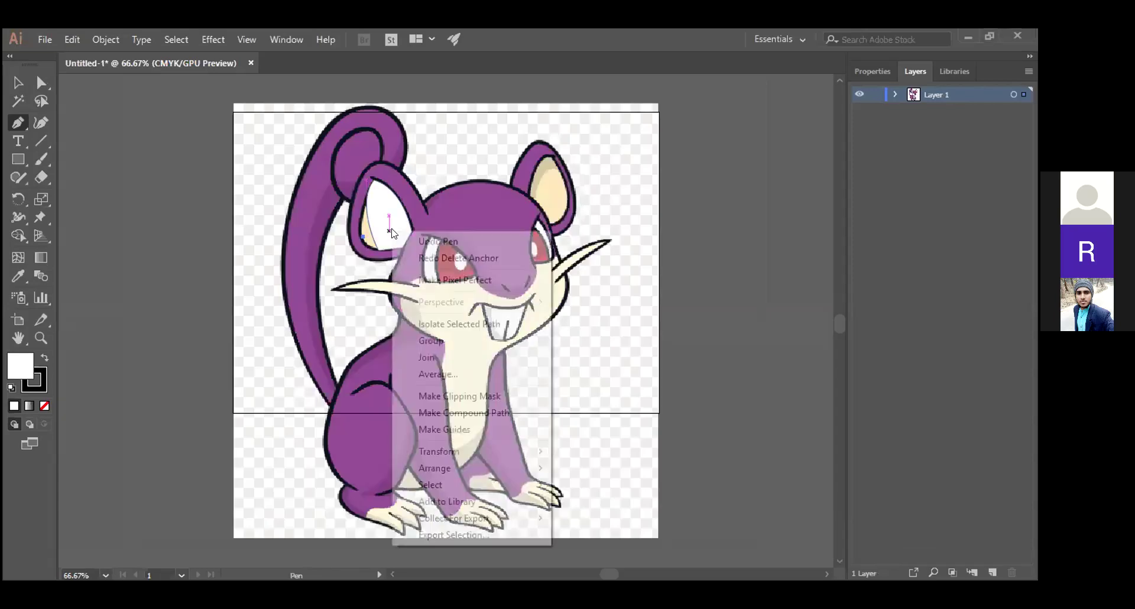
click(408, 243)
right_click(376, 231)
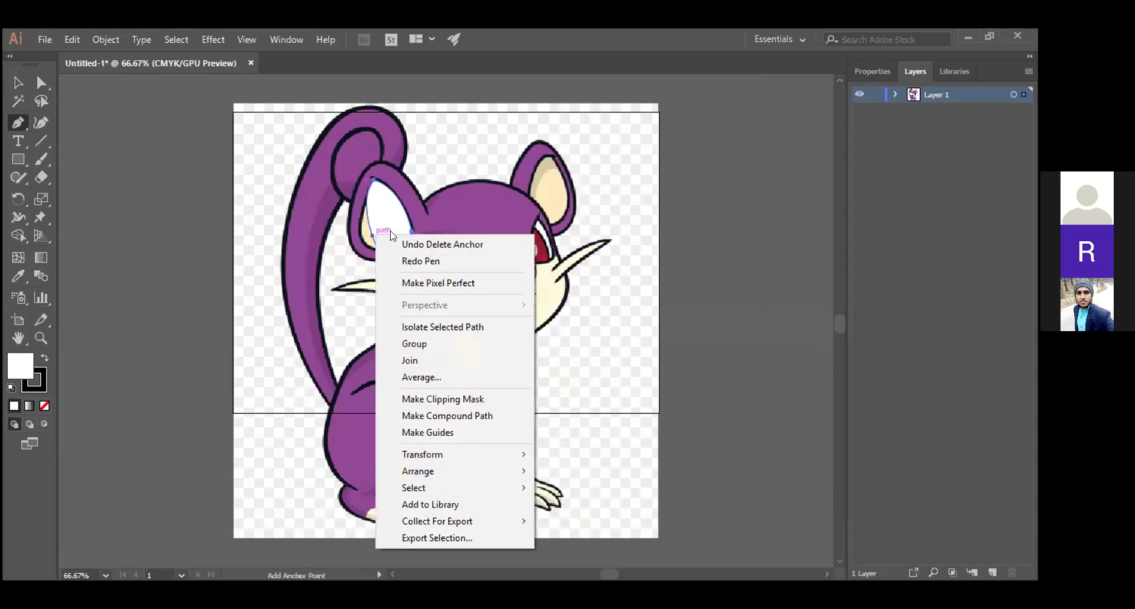
click(399, 243)
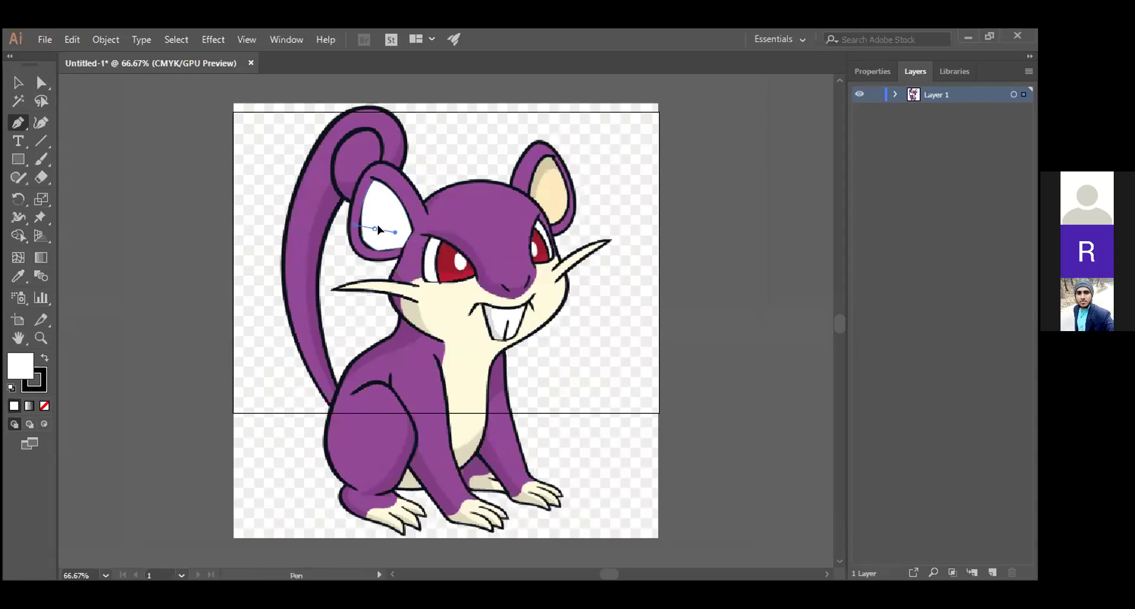
right_click(381, 230)
click(385, 234)
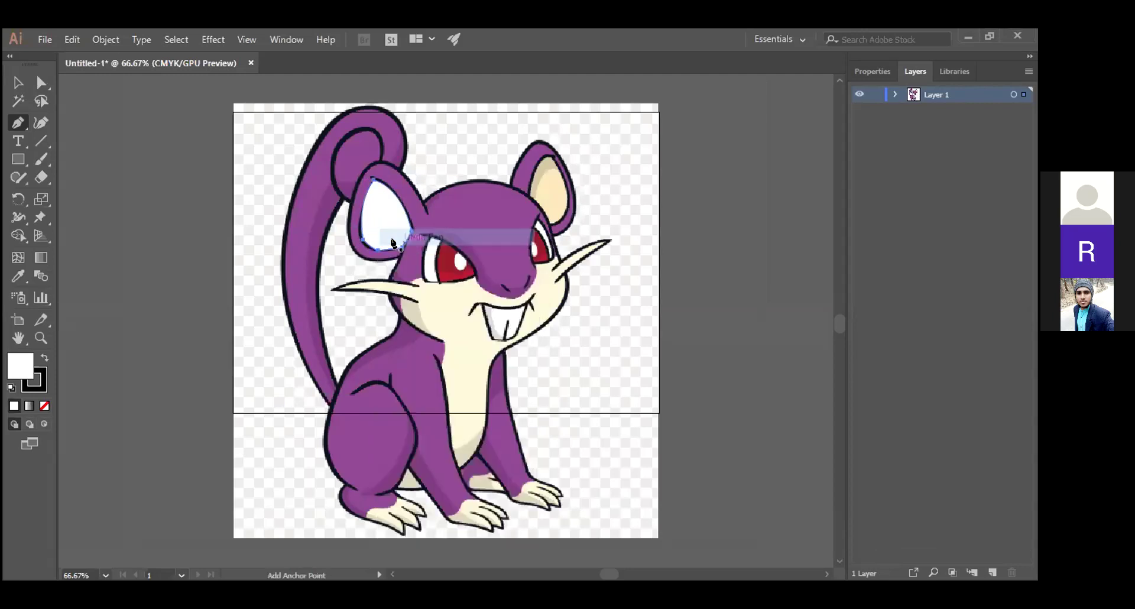
Move the white inner-ear shape off the artboard beside the image, shift the character image the opposite way, and reselect the shape
click(18, 83)
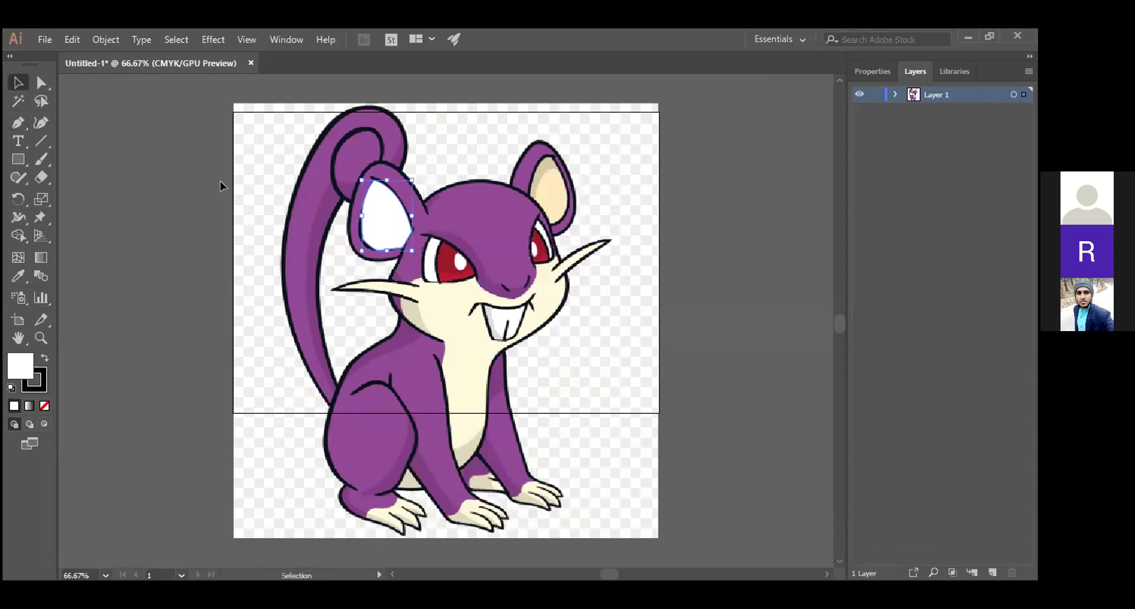
drag(372, 223, 702, 228)
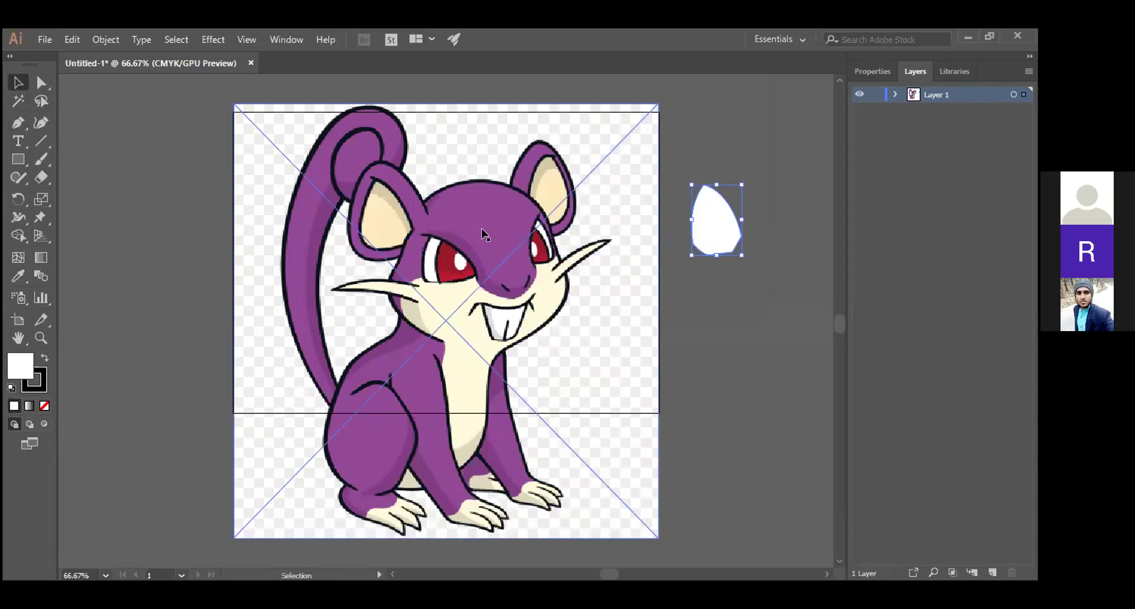
drag(466, 227, 348, 249)
click(713, 238)
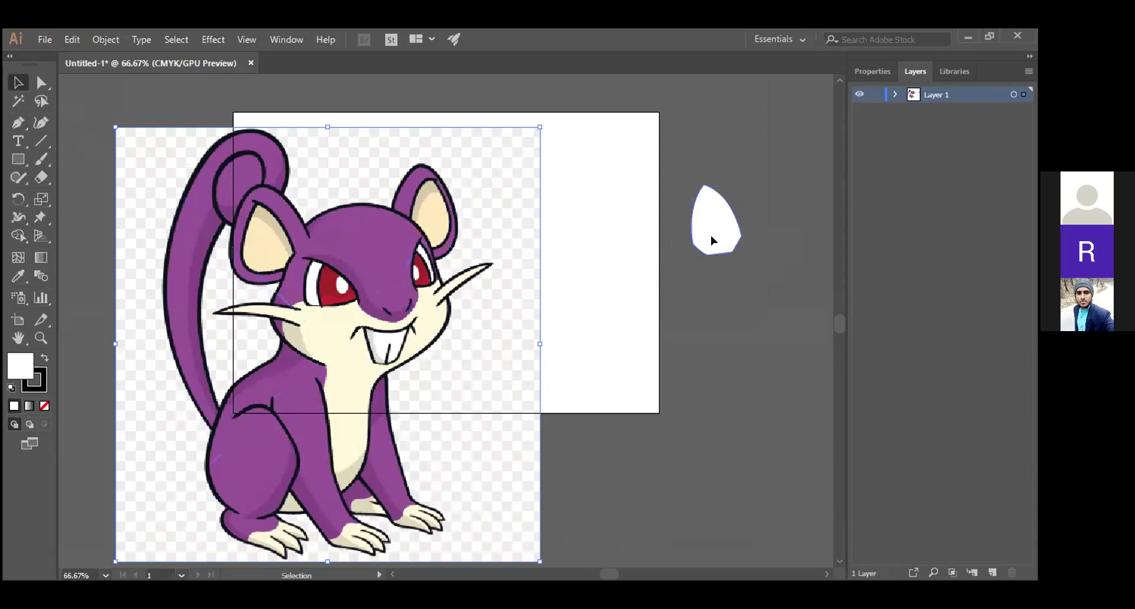
right_click(714, 236)
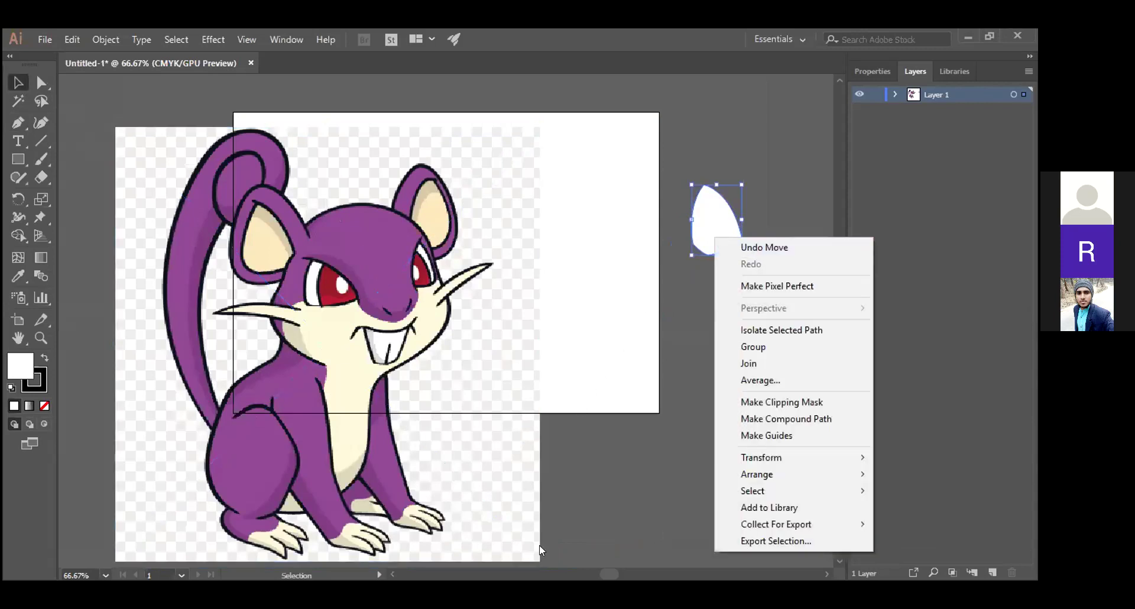
key(Escape)
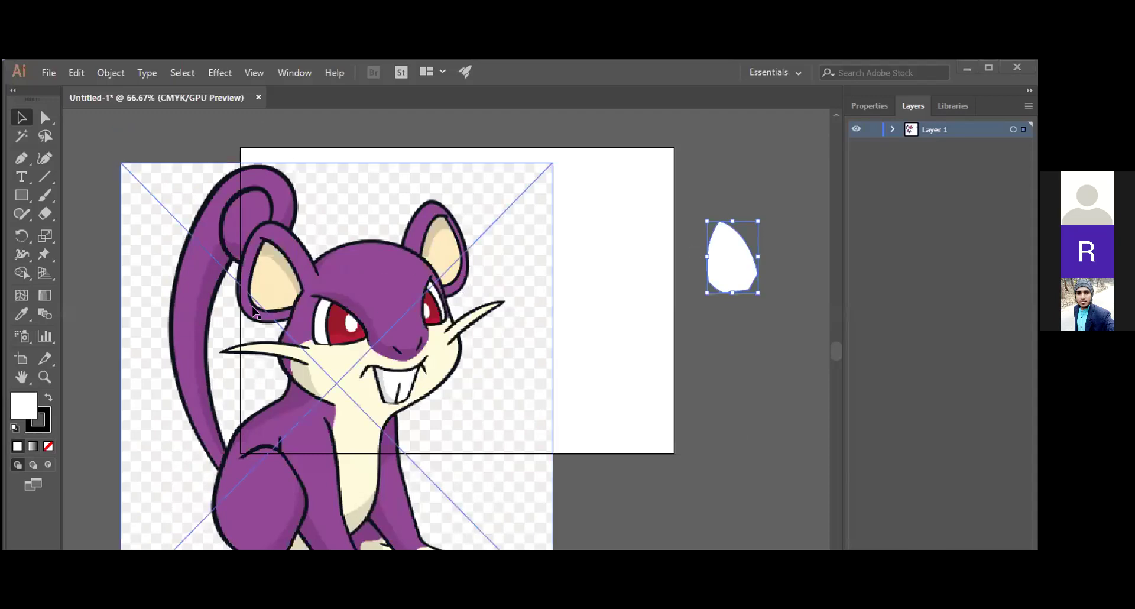
Try to trace the left inner ear with the Pen tool, from the ear's lower corner up to its tip and back around the outer side
click(22, 157)
mouse_move(287, 320)
mouse_down()
mouse_move(240, 323)
mouse_move(288, 321)
mouse_up()
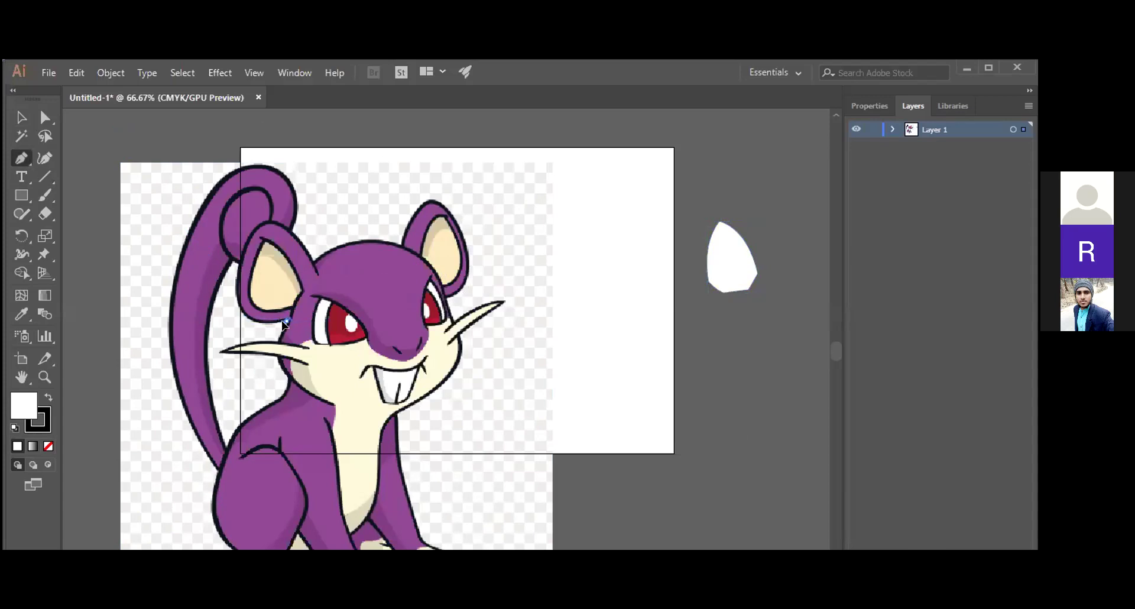
click(300, 288)
drag(305, 289, 306, 289)
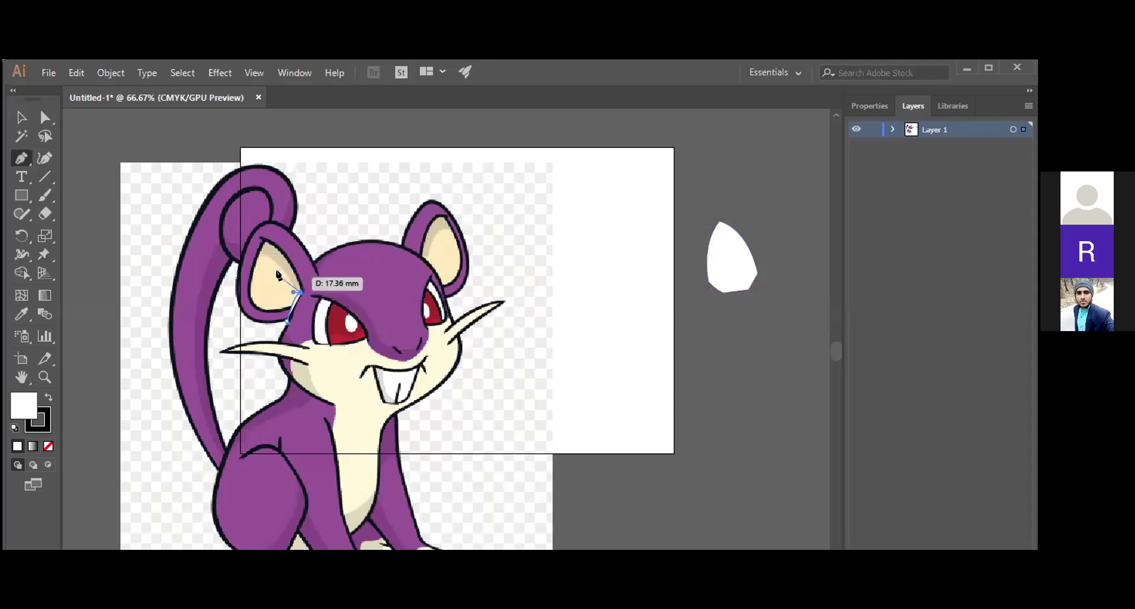
drag(263, 238, 240, 235)
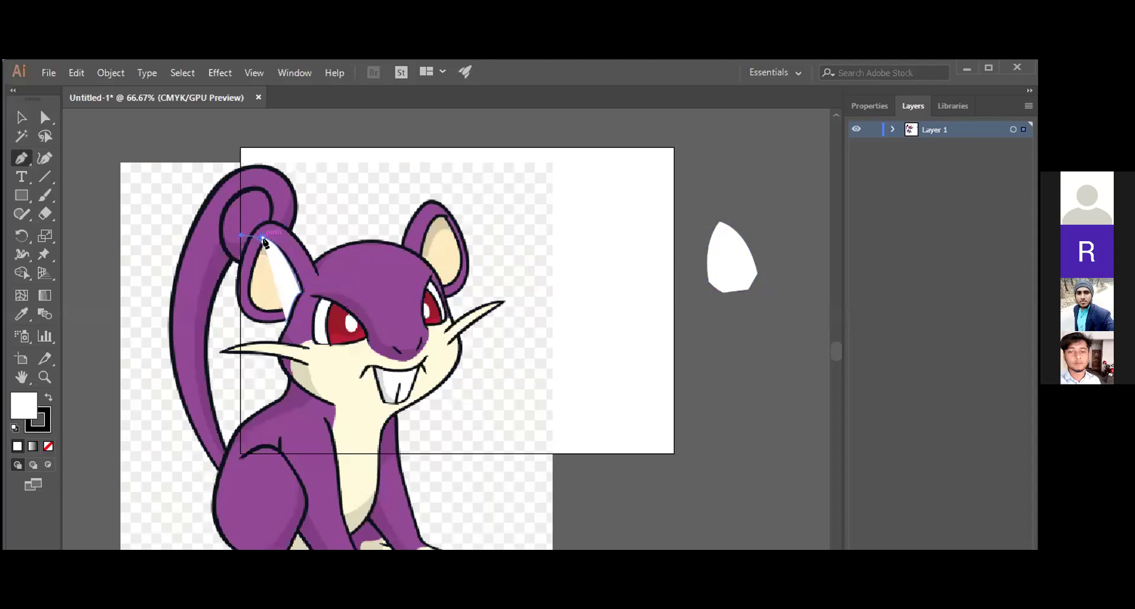
click(252, 305)
drag(253, 307, 288, 322)
click(253, 307)
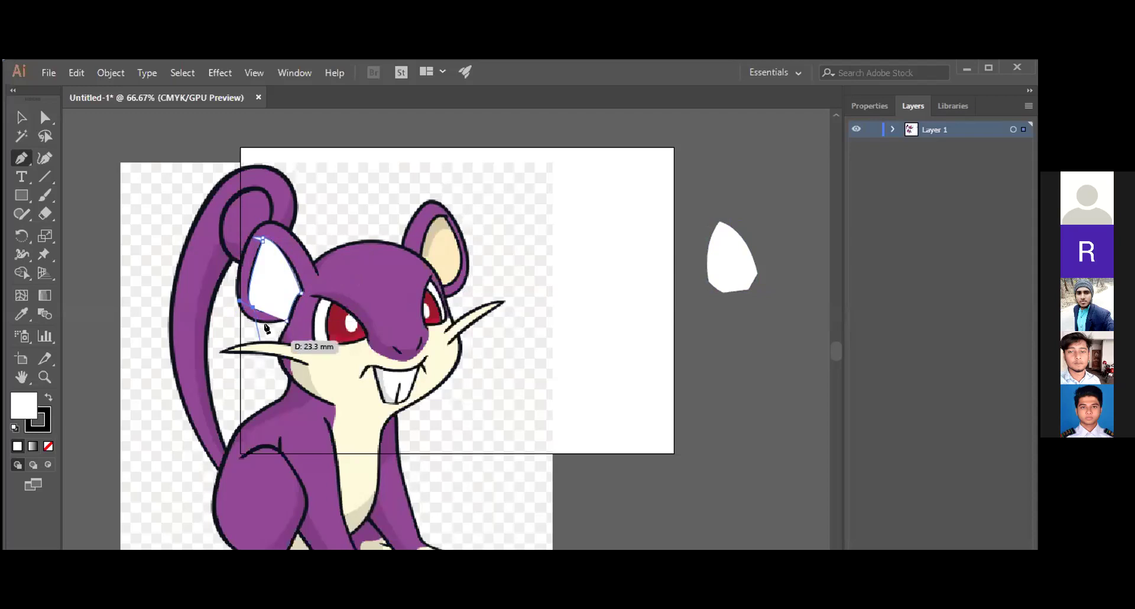
drag(285, 318, 287, 321)
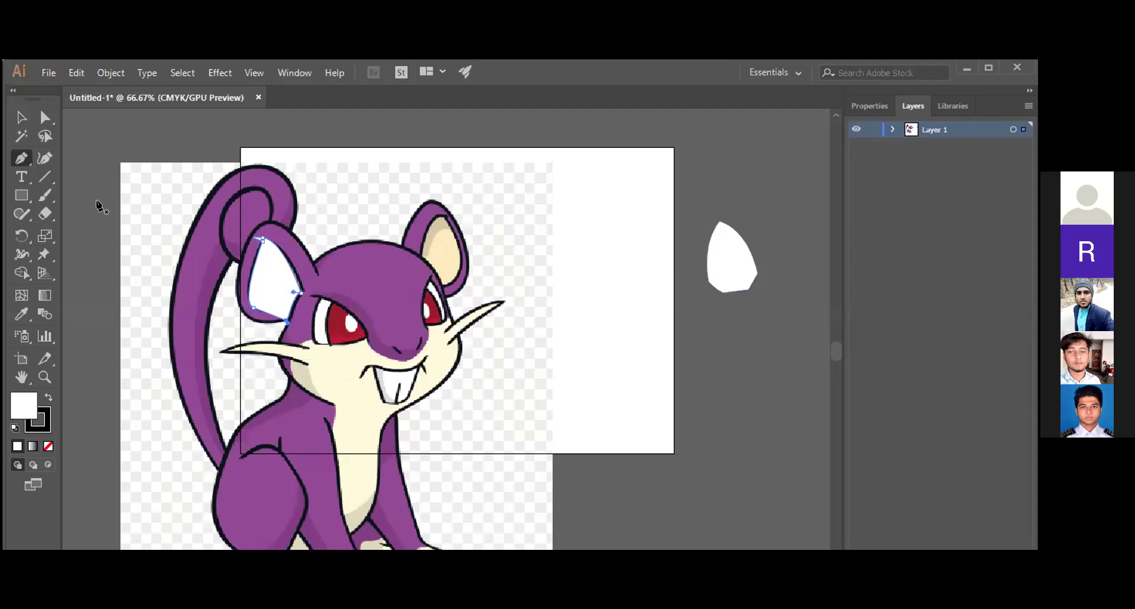
click(22, 117)
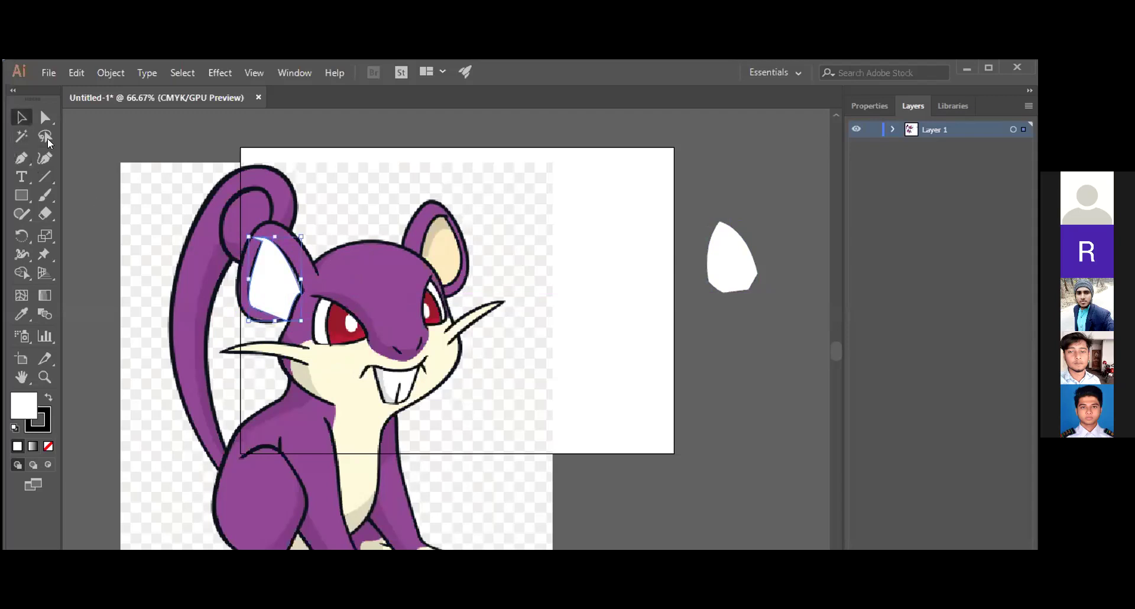
right_click(280, 290)
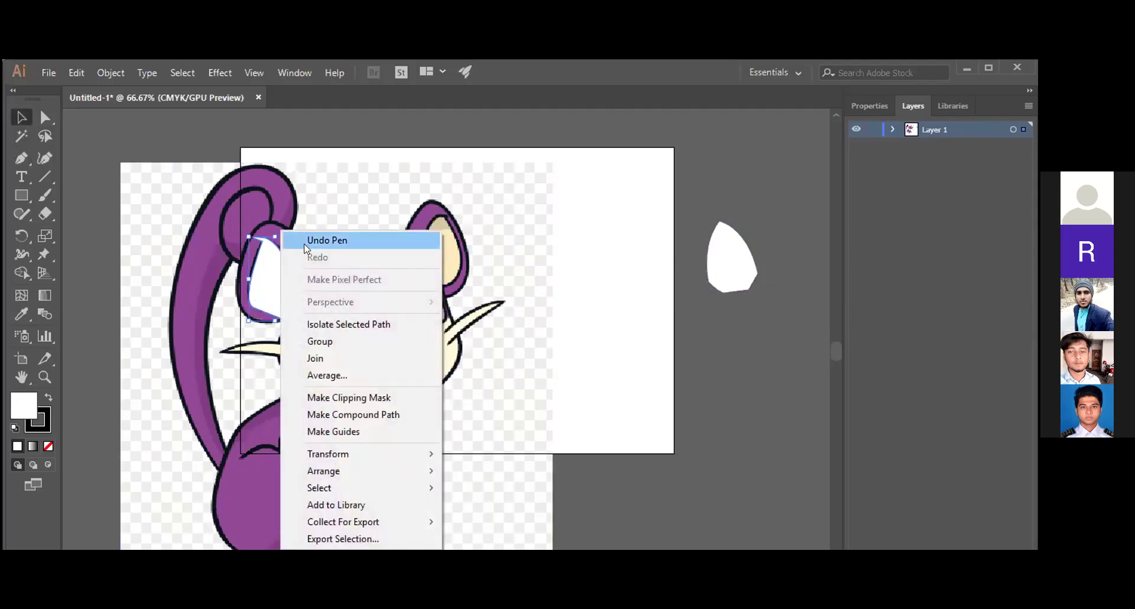
click(586, 253)
click(549, 286)
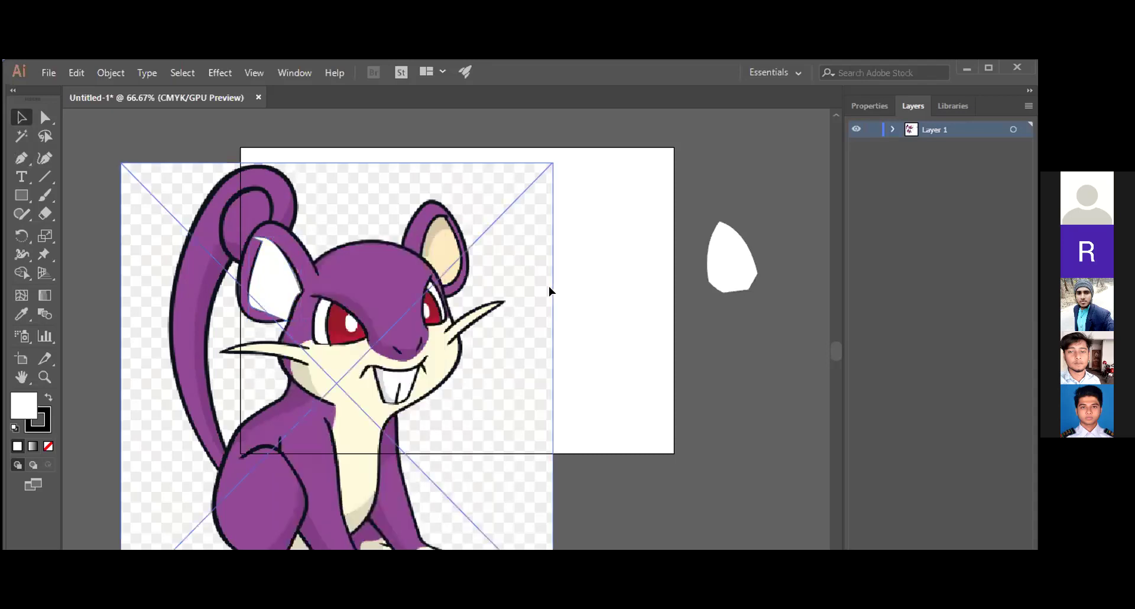
scroll(326, 373, down, 3)
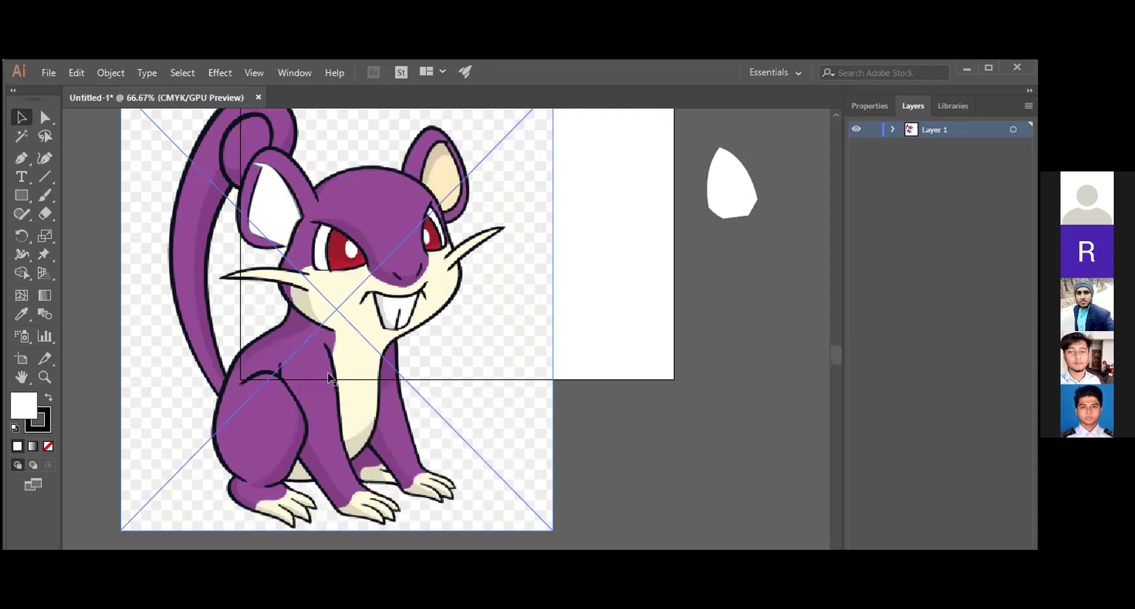
scroll(328, 378, up, 1)
click(101, 216)
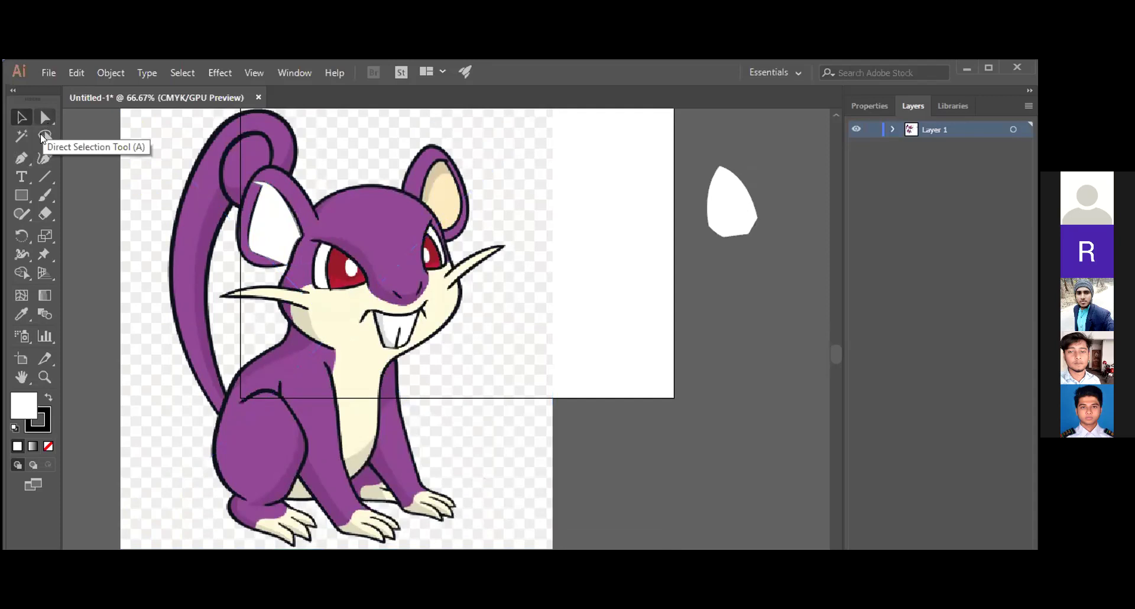
click(47, 161)
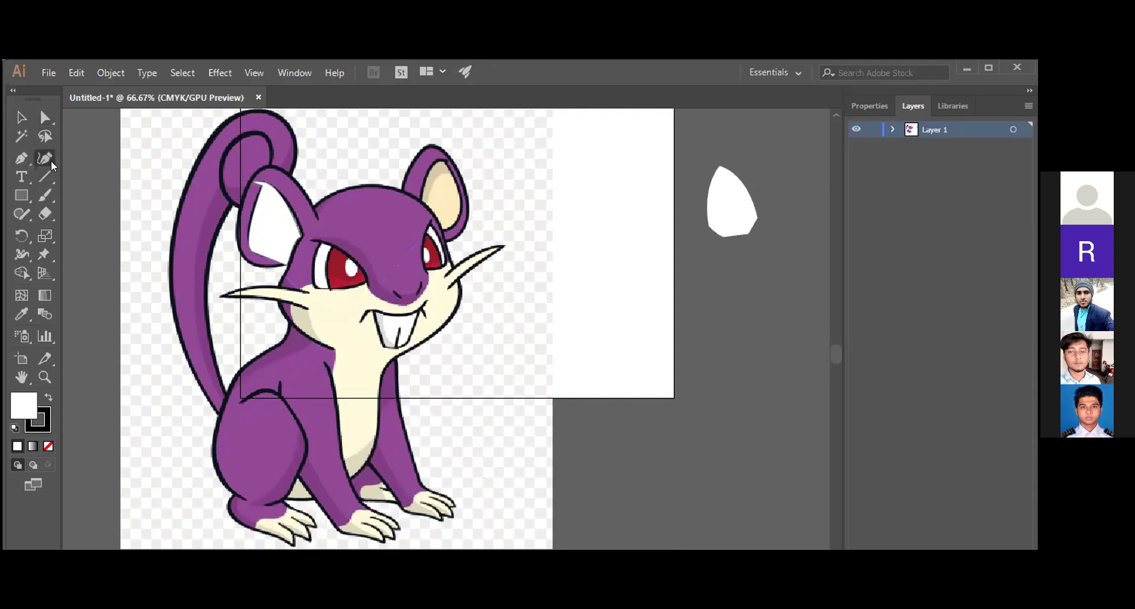
click(20, 160)
Undo the Pen points of the new left inner-ear trace one by one until the whole path is gone
right_click(283, 231)
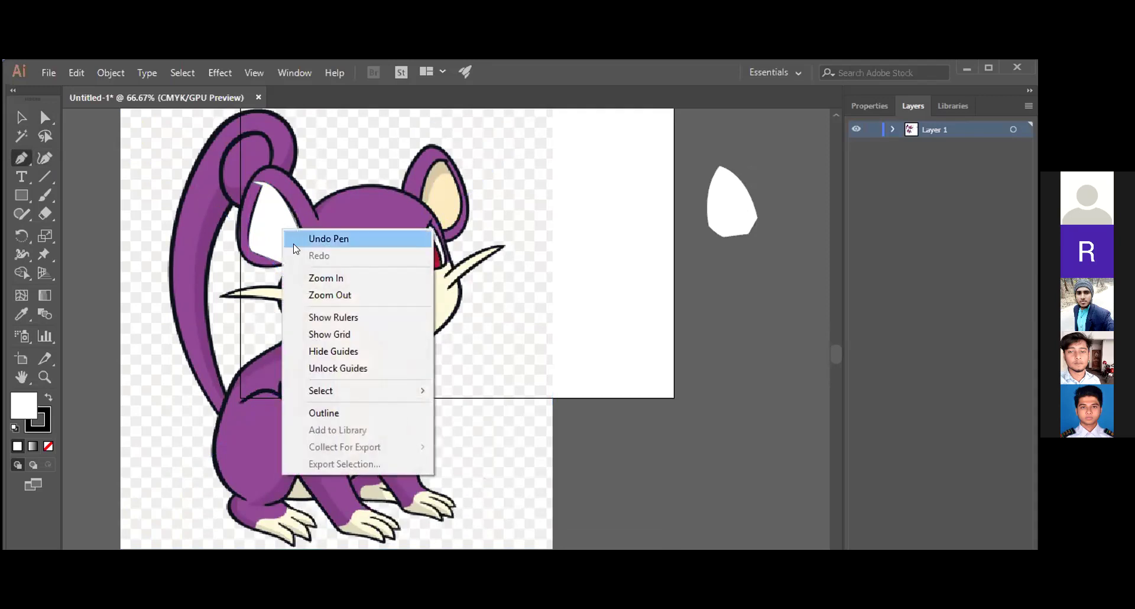
click(293, 238)
right_click(296, 231)
click(302, 240)
right_click(268, 232)
click(290, 239)
right_click(296, 235)
click(302, 239)
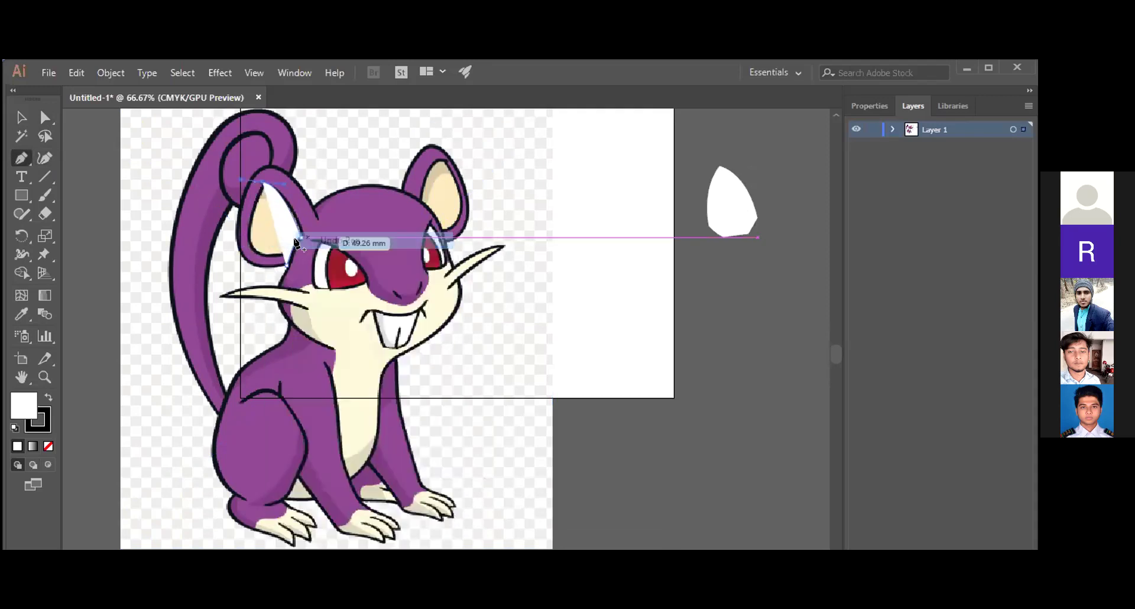
right_click(289, 231)
click(303, 239)
right_click(292, 232)
click(313, 241)
right_click(253, 231)
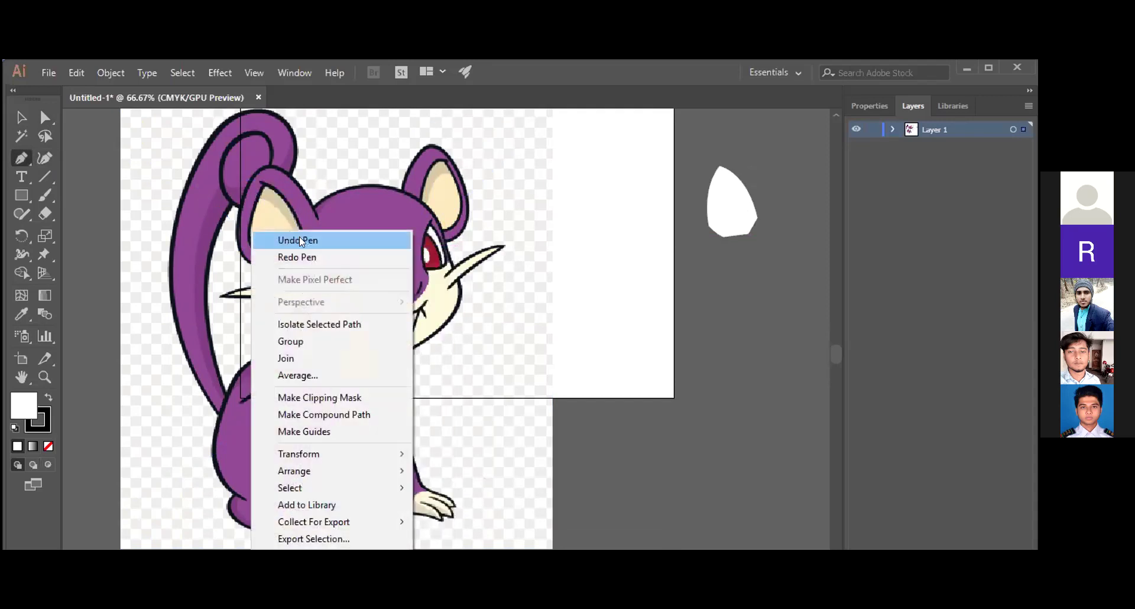
click(300, 240)
right_click(303, 230)
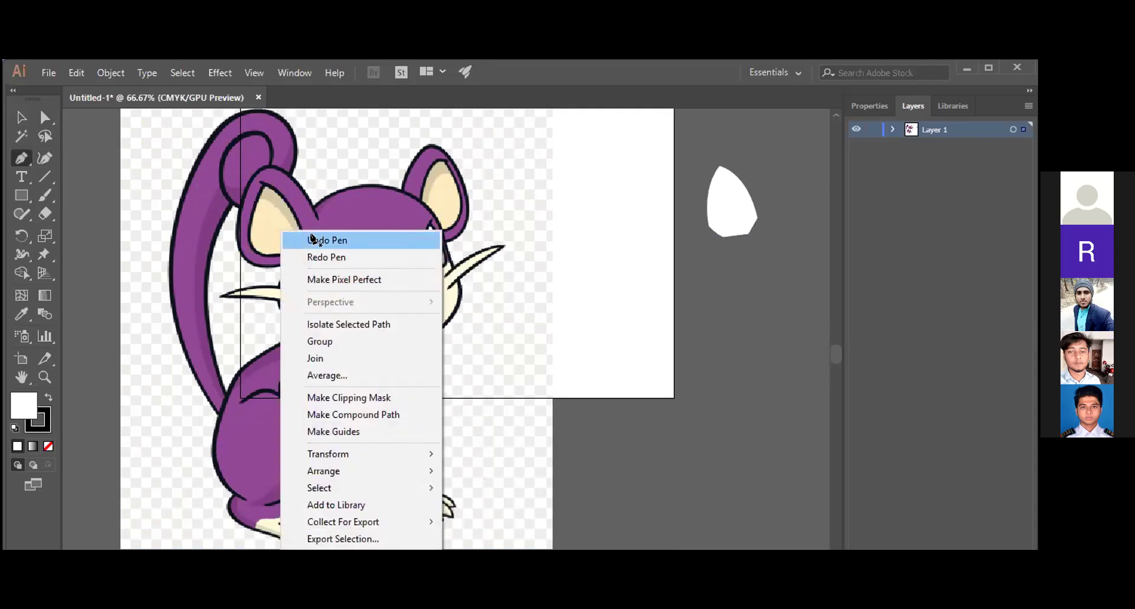
click(312, 239)
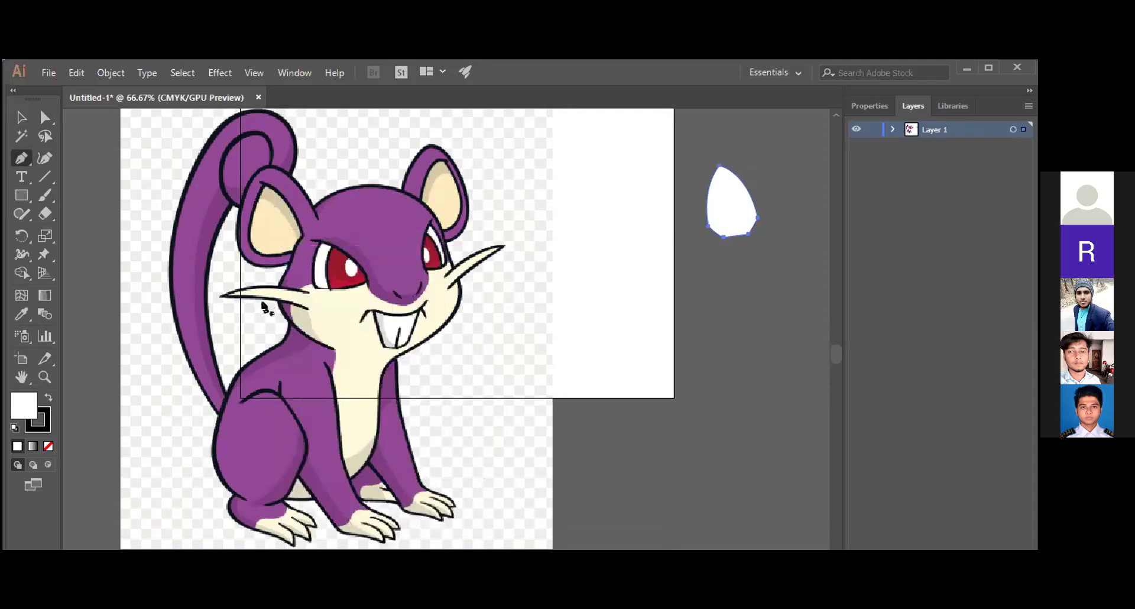
scroll(263, 303, down, 1)
key(ctrl+z)
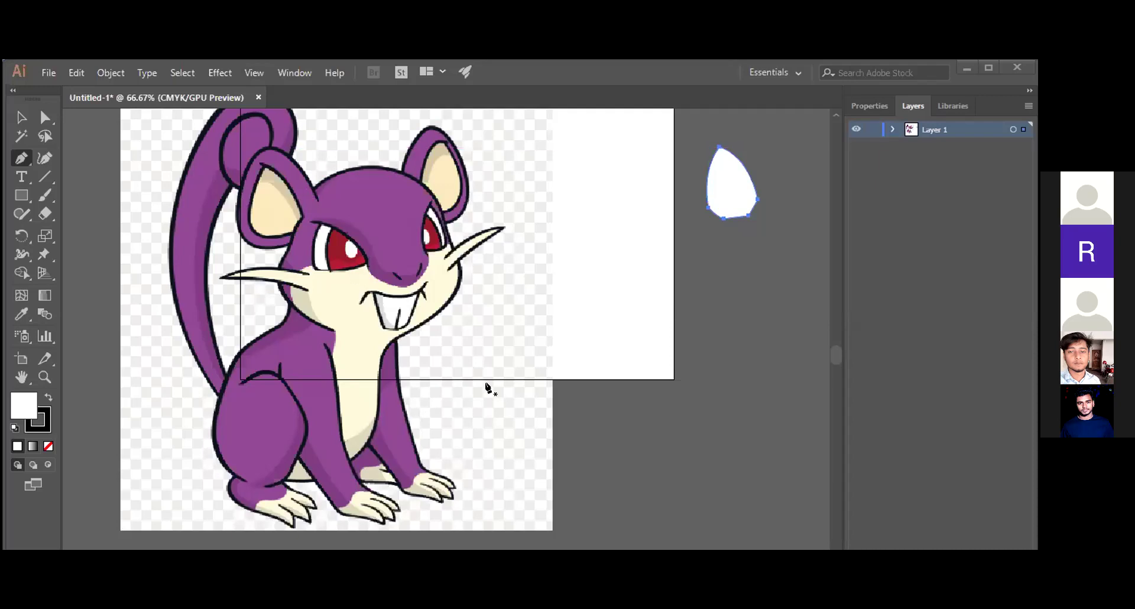
right_click(732, 191)
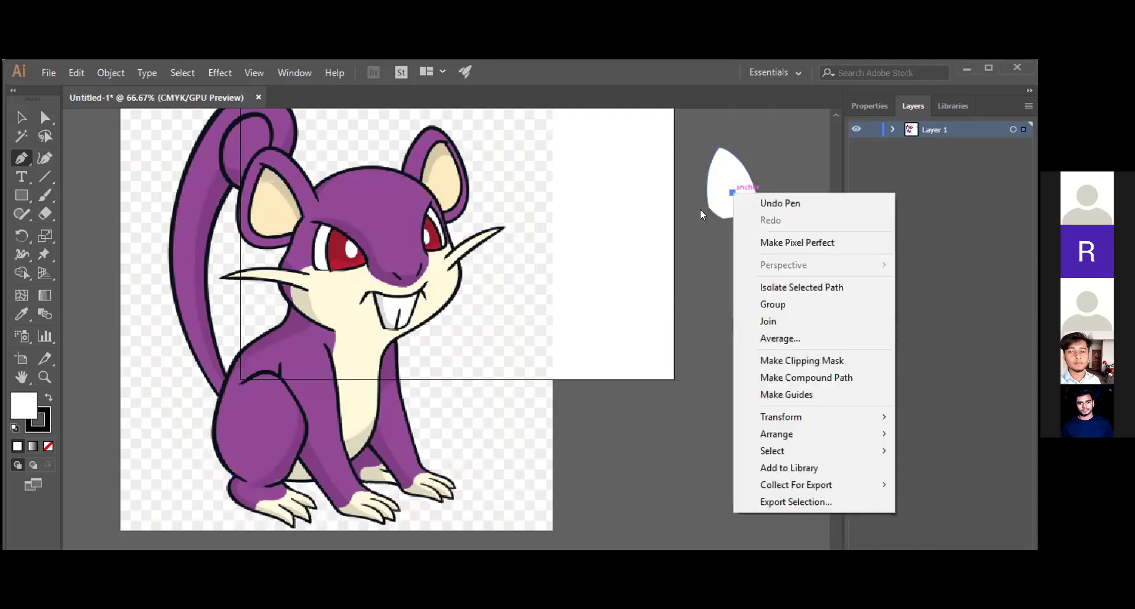
click(700, 208)
click(707, 202)
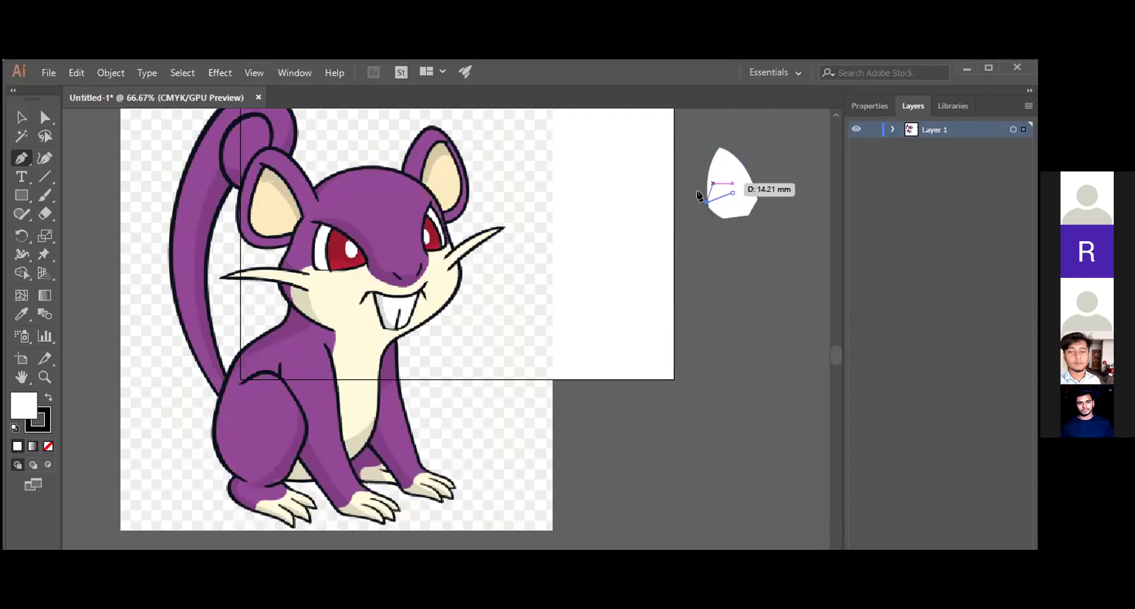
right_click(717, 183)
right_click(725, 192)
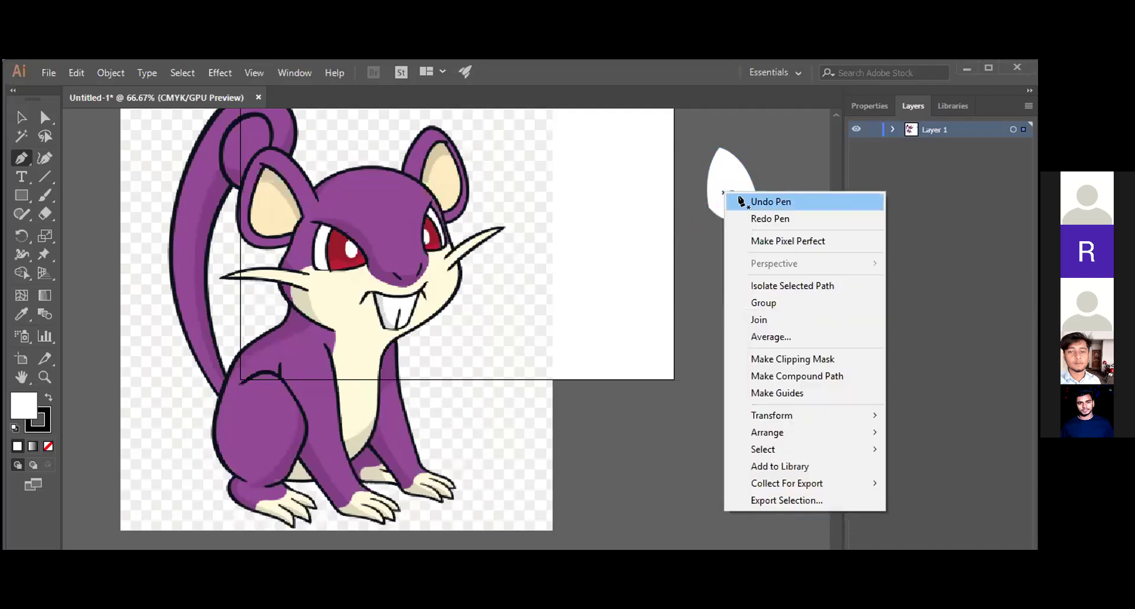
click(763, 202)
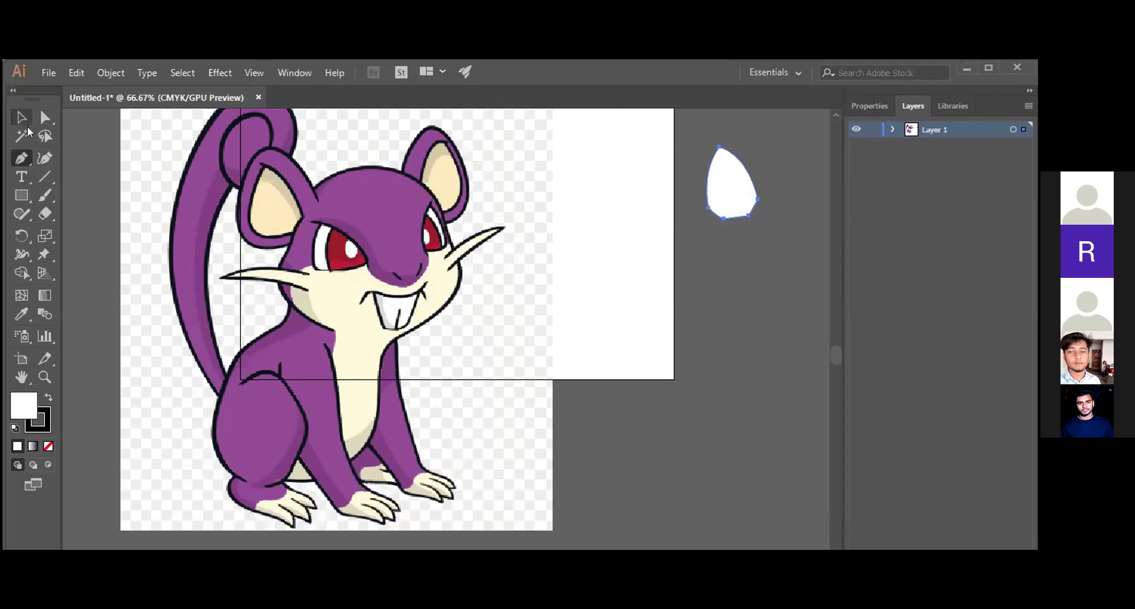
Move the white inner-ear shape slightly downward and closer to the artboard's edge
click(21, 117)
click(740, 214)
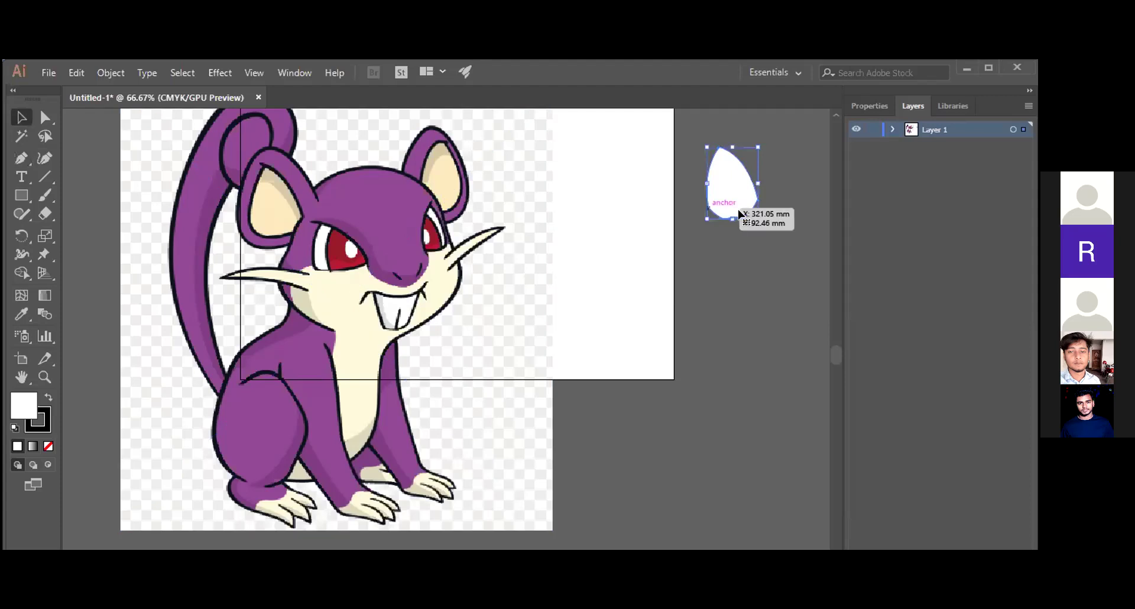
right_click(719, 193)
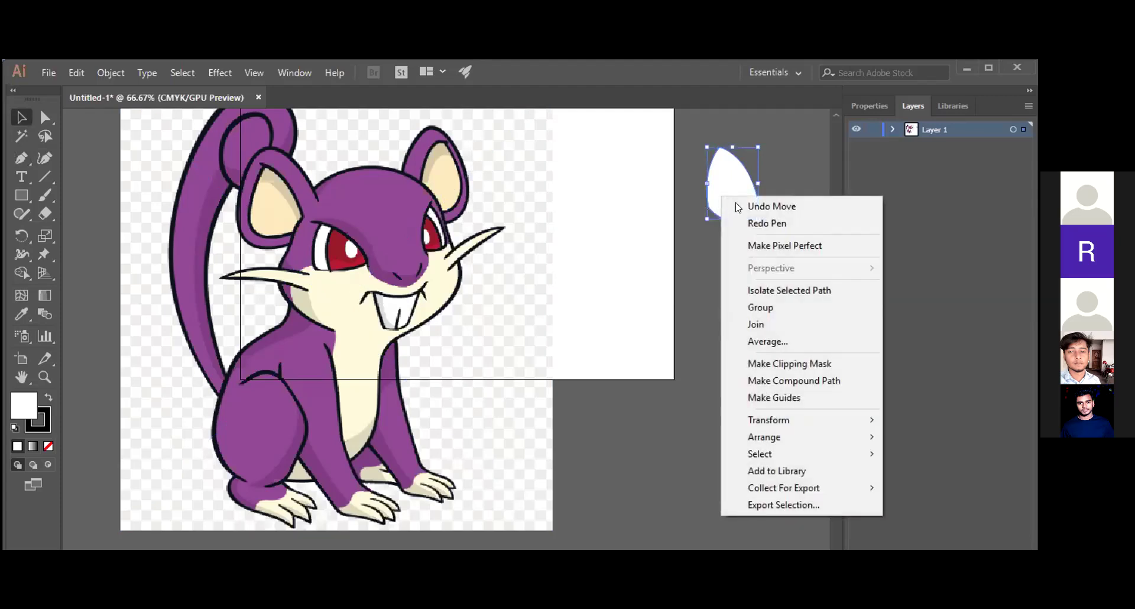
click(690, 406)
scroll(565, 472, down, 4)
scroll(453, 480, down, 2)
scroll(452, 480, up, 2)
scroll(452, 485, up, 3)
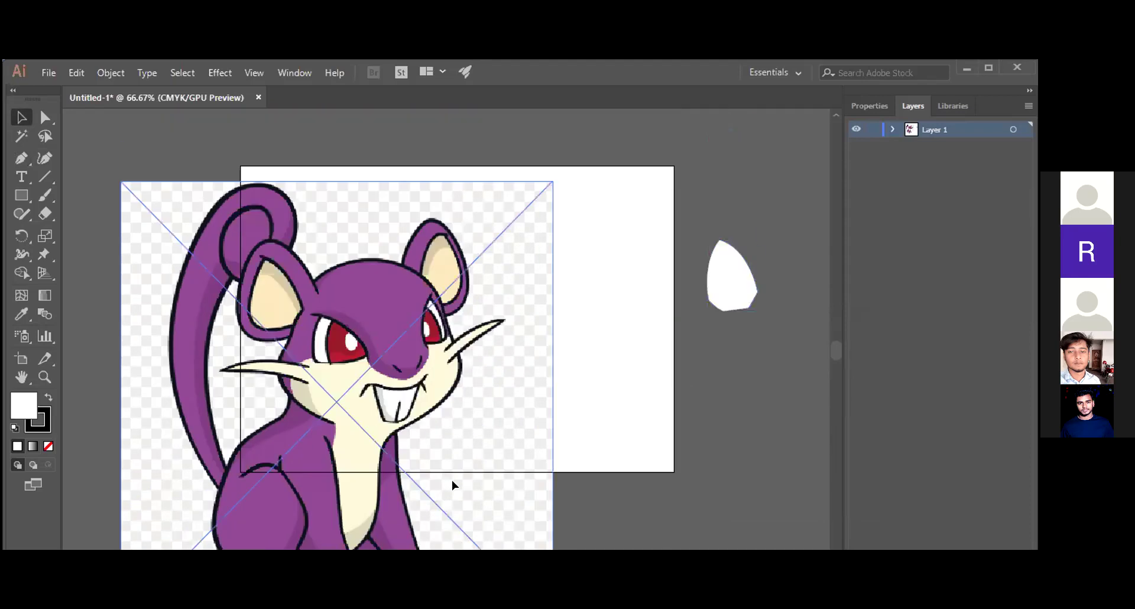
click(664, 400)
scroll(664, 400, down, 2)
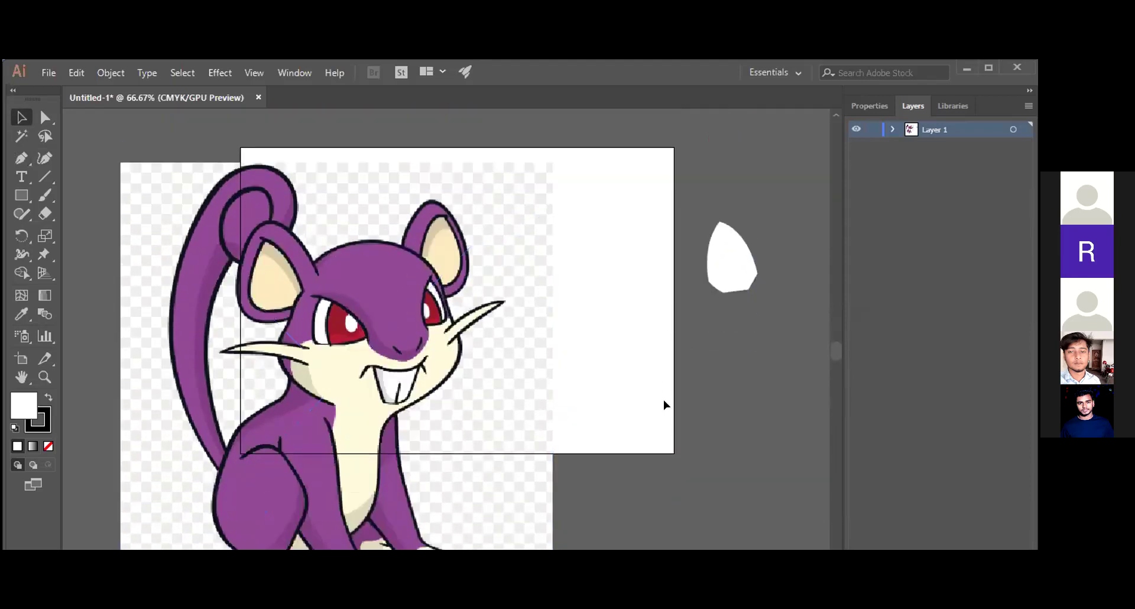
drag(747, 285, 723, 325)
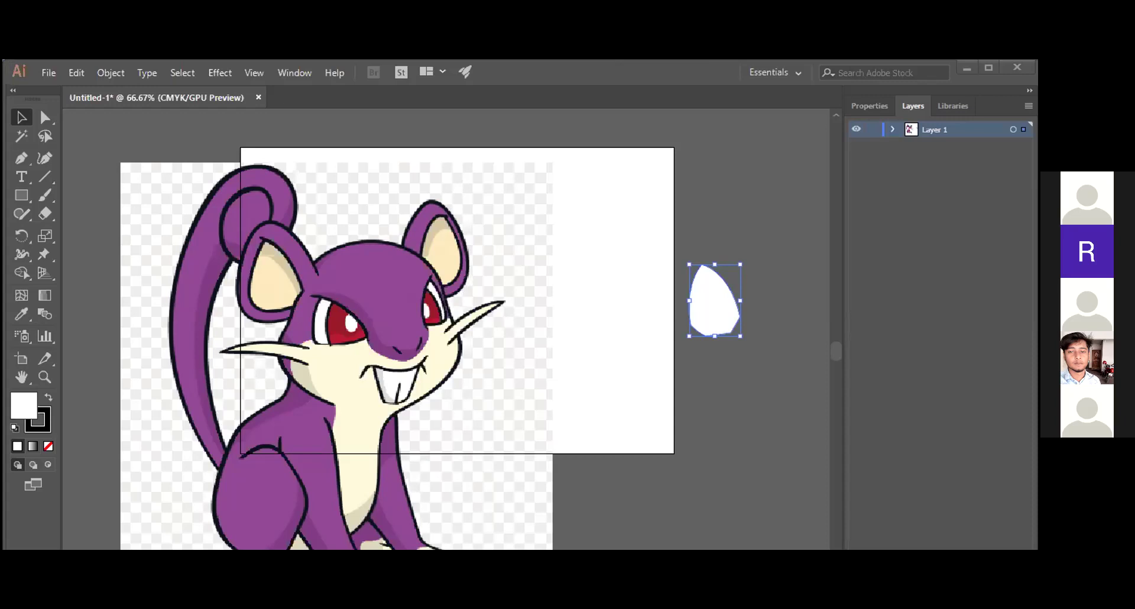
Trace the upper edge of the left eye with a Pen curve from its outer corner to the inner lower corner, then deselect it
key(p)
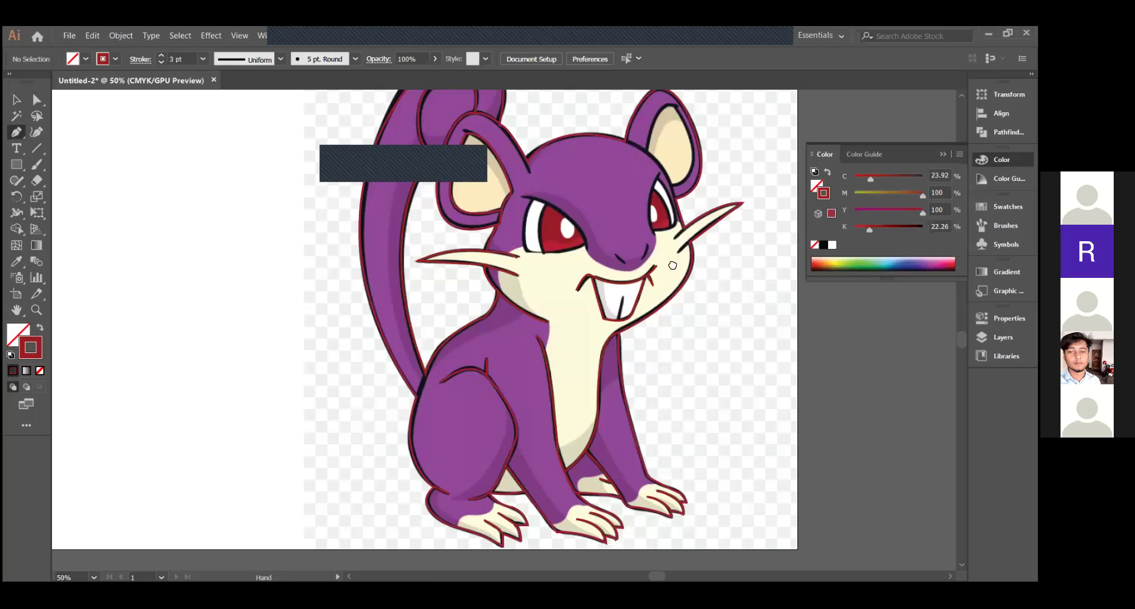
scroll(651, 307, up, 2)
scroll(650, 307, right, 1)
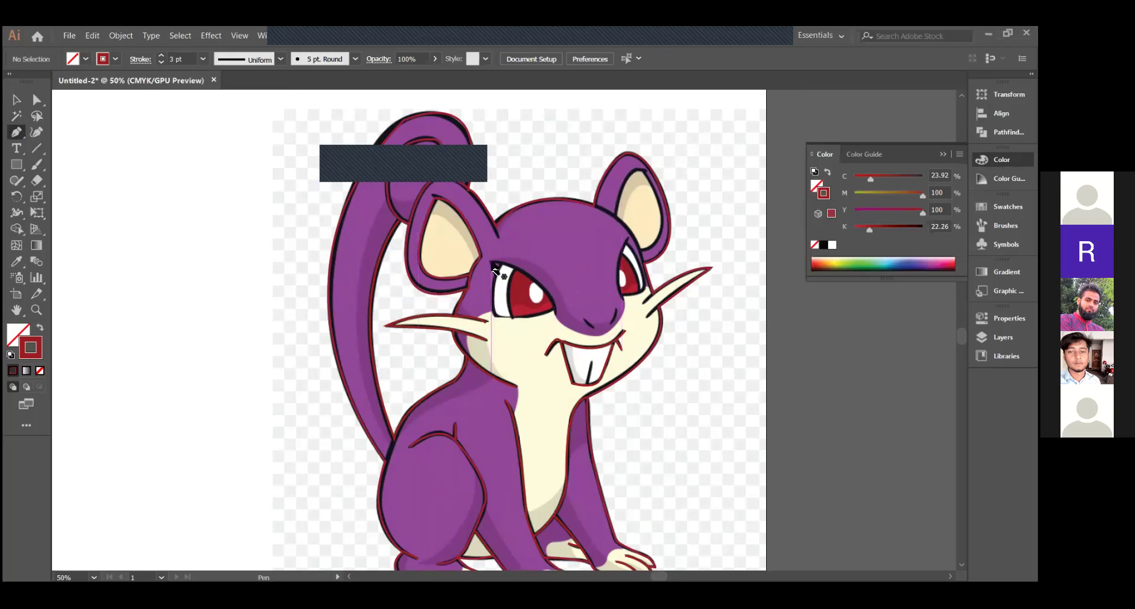
click(492, 263)
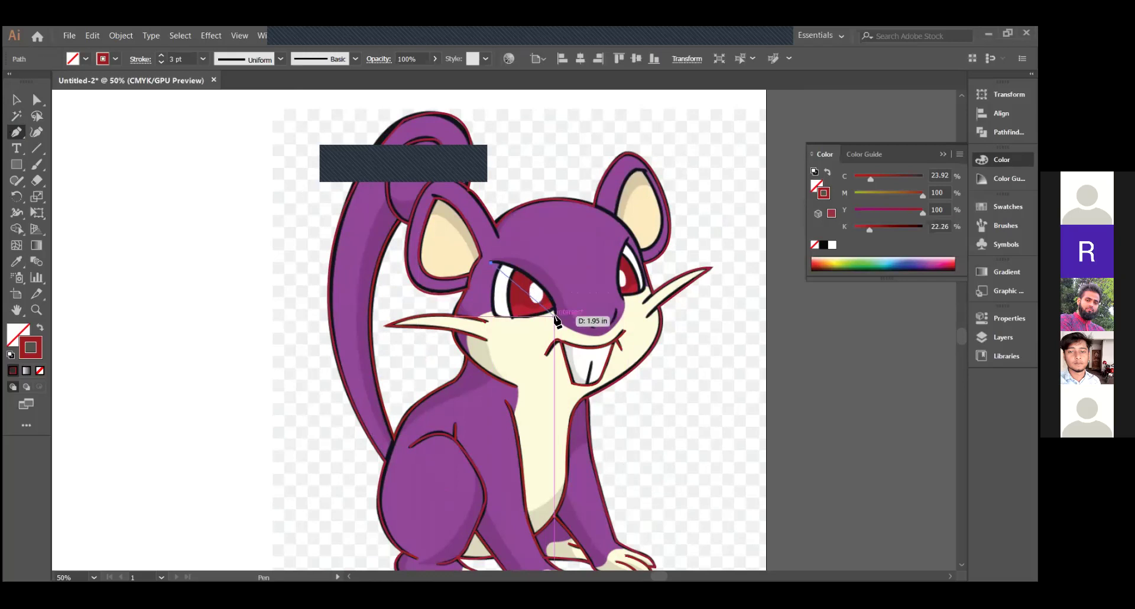
drag(554, 317, 561, 366)
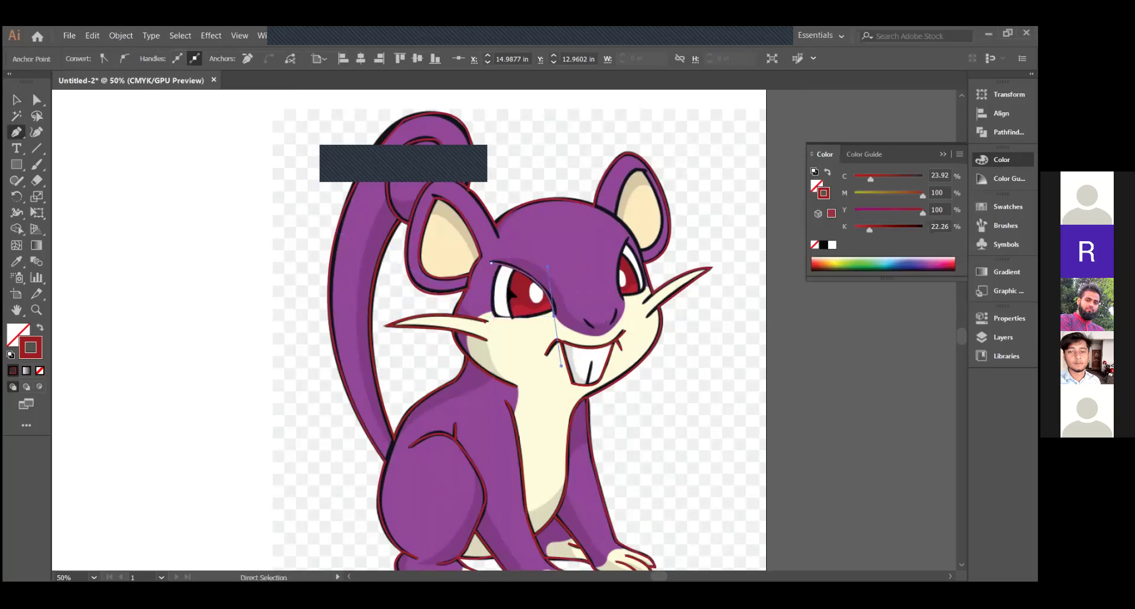
ctrl+click(511, 289)
Try to trace the outer edge of the left eye from the brow line down to the lower outer corner
click(501, 265)
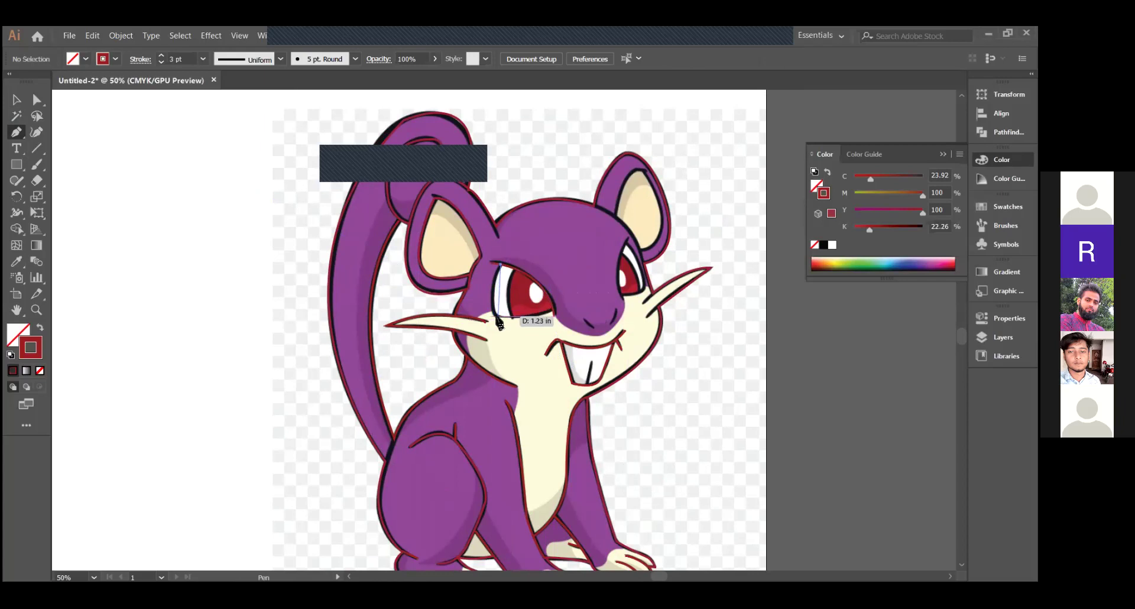
click(498, 320)
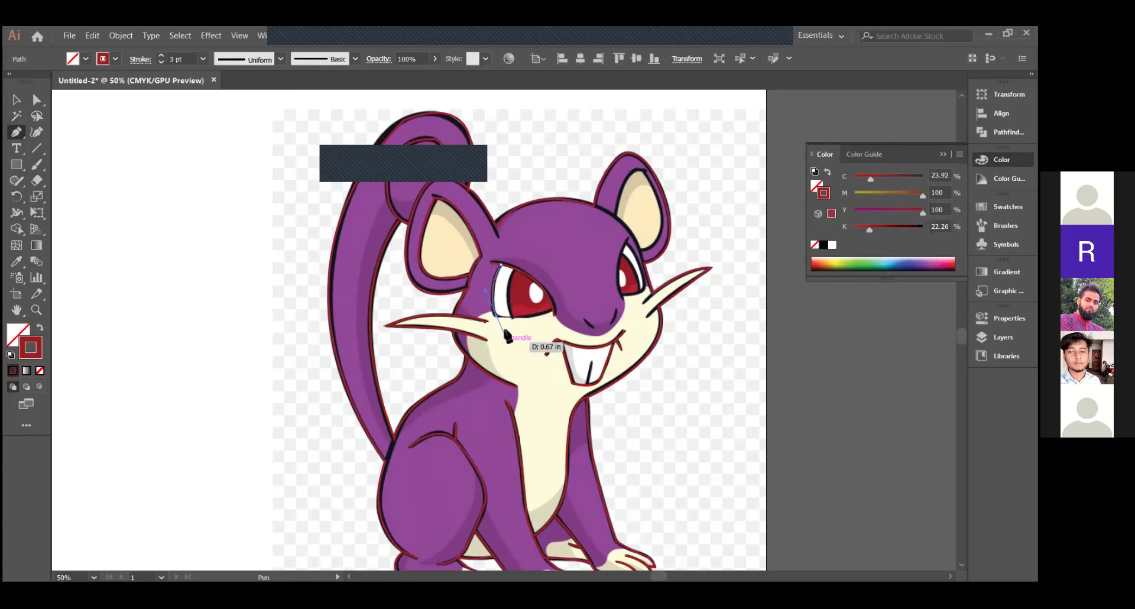
click(508, 341)
click(16, 99)
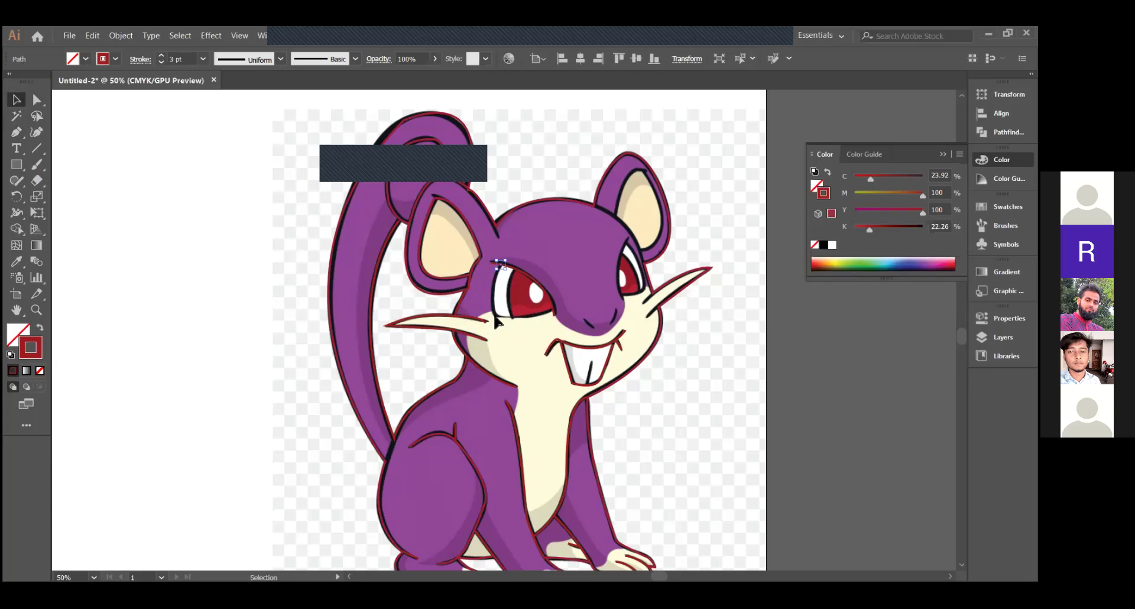
click(495, 321)
Trace the left eye's outer edge with a Pen curve from the brow line down to the lower outer corner
click(17, 134)
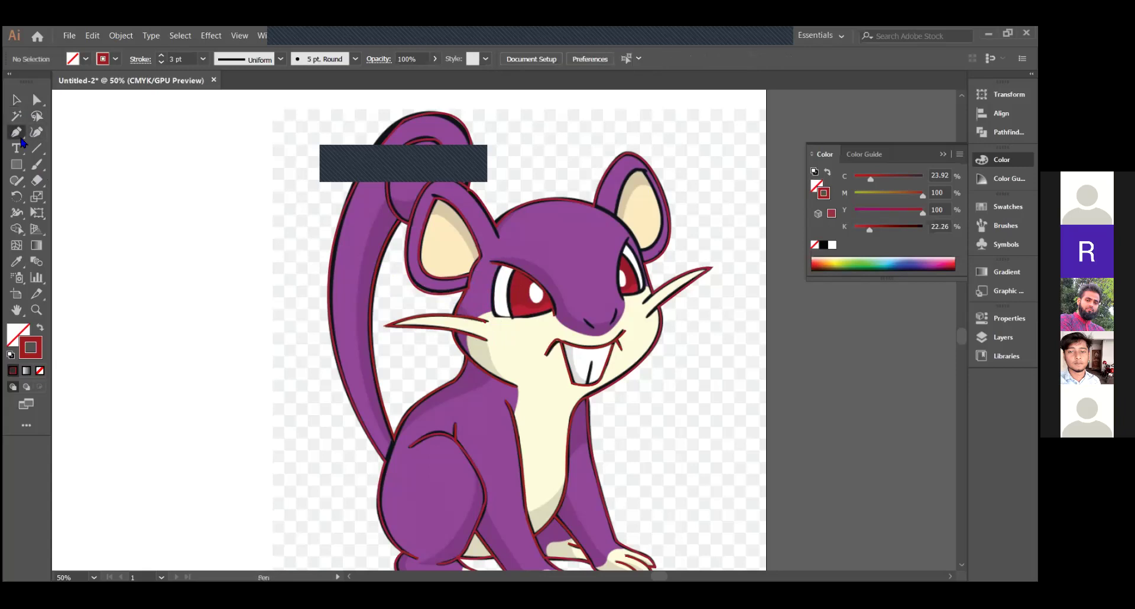
click(501, 265)
drag(497, 316, 510, 345)
Trace the left eye's lower edge with the Pen tool from the outer corner to the inner corner and deselect it
click(497, 317)
click(512, 317)
drag(556, 317, 554, 310)
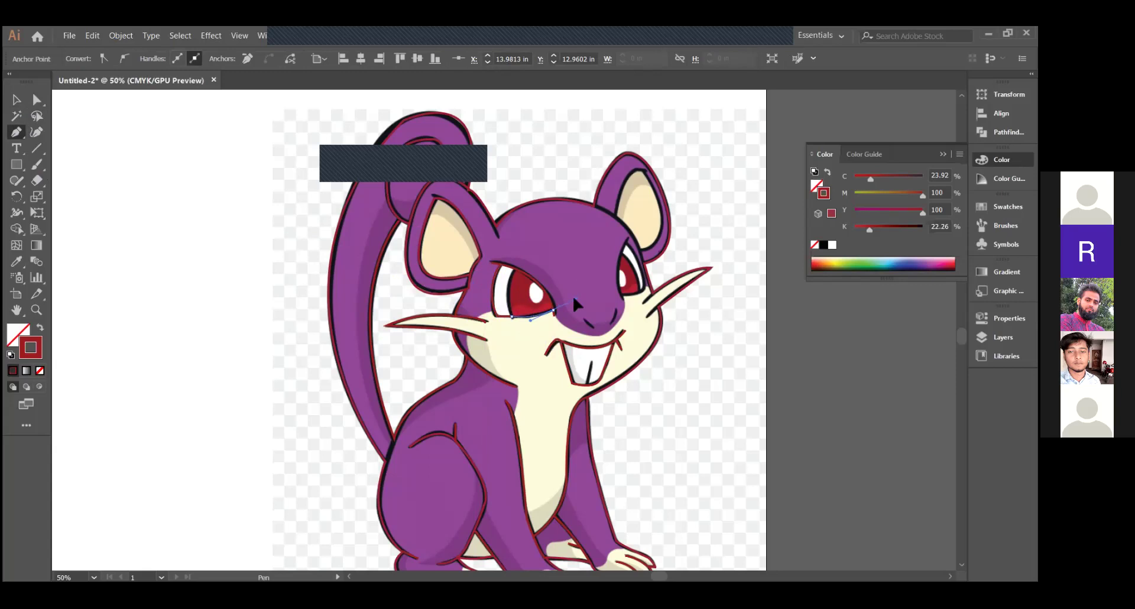
click(575, 302)
key(v)
click(512, 293)
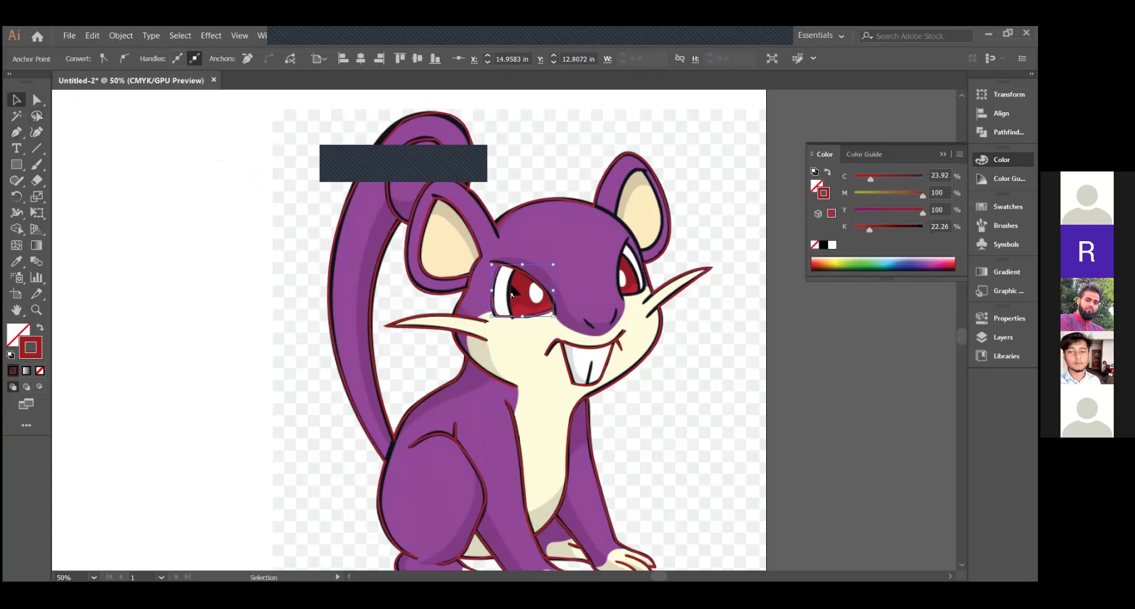
key(ctrl+shift+a)
Trace the outer edge of the left eye's red iris with a Pen curve from the brow line to the lower lid
click(16, 132)
click(516, 270)
drag(512, 317, 521, 351)
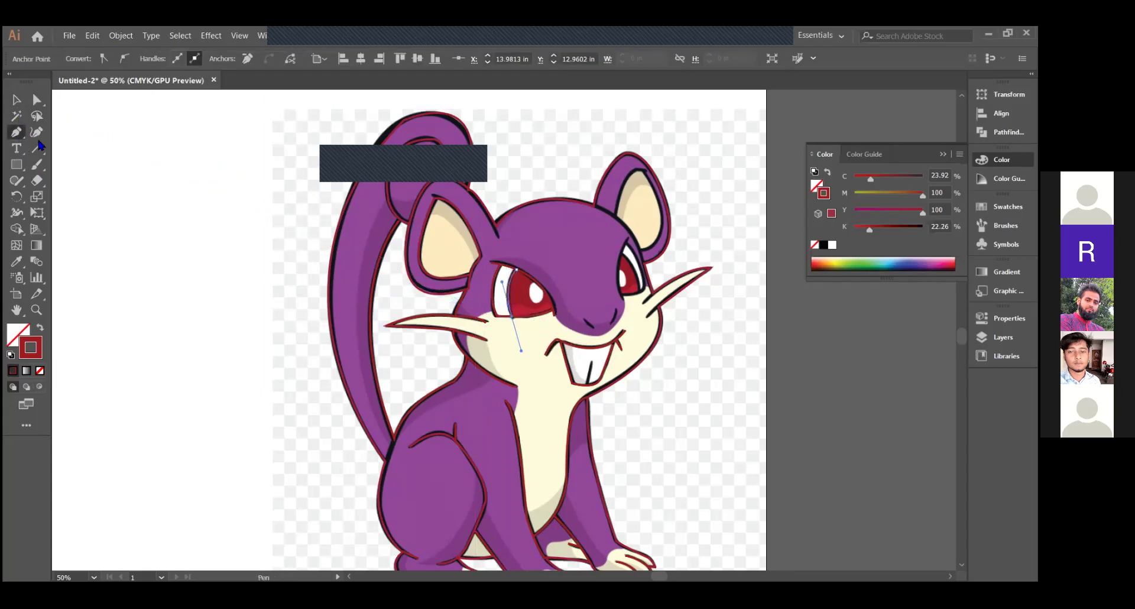
Trace the right eye's inner edge with a Pen curve from its upper corner down to the cheek and end the path
click(628, 238)
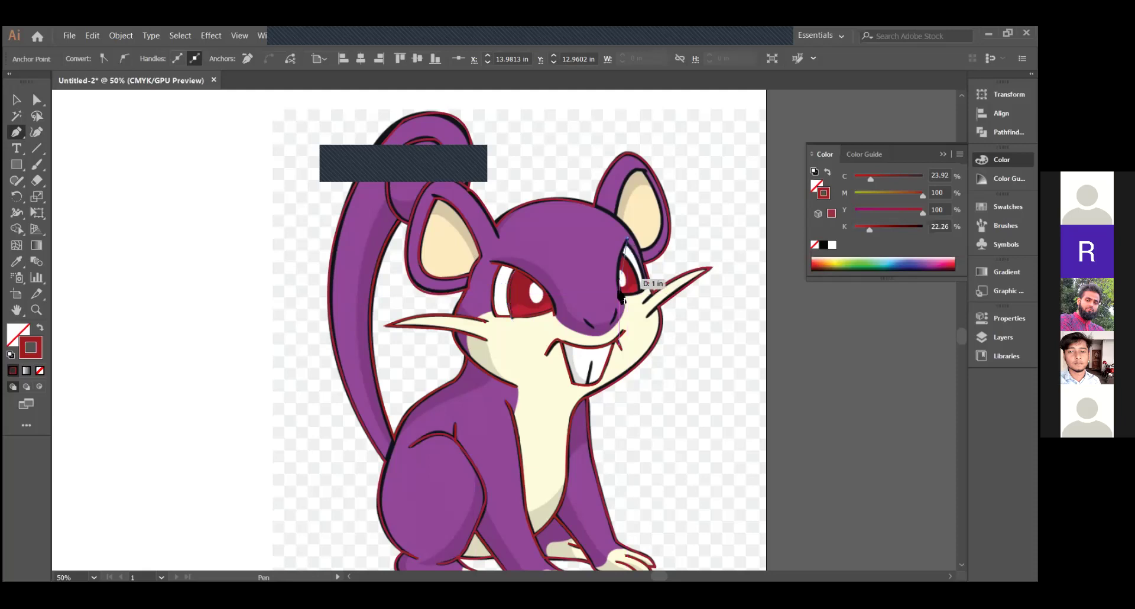
drag(624, 300, 624, 303)
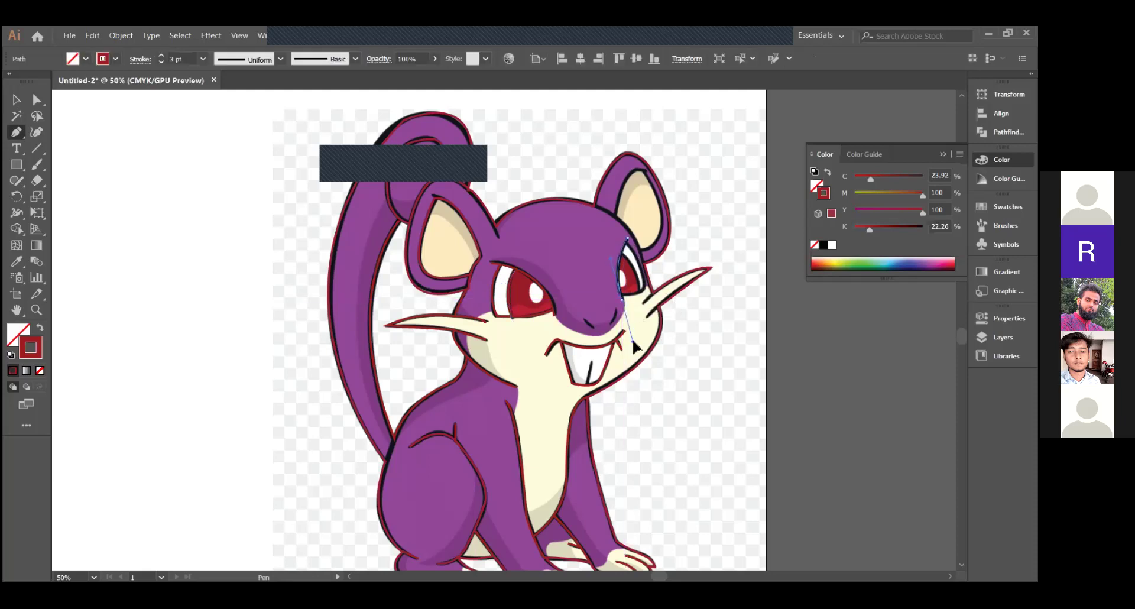
drag(634, 342, 636, 342)
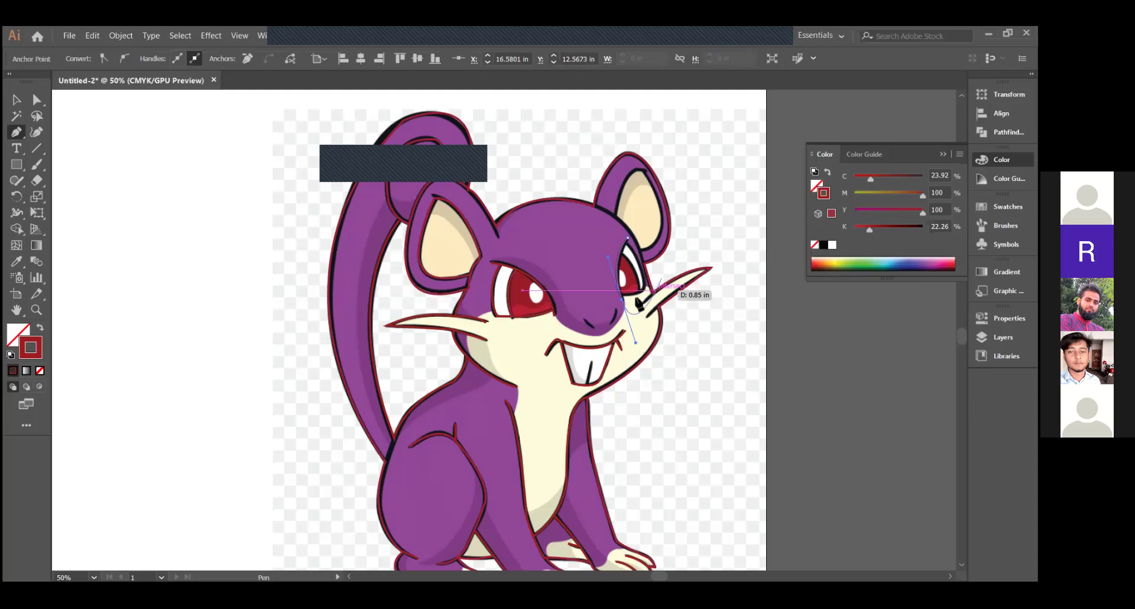
drag(630, 302, 630, 303)
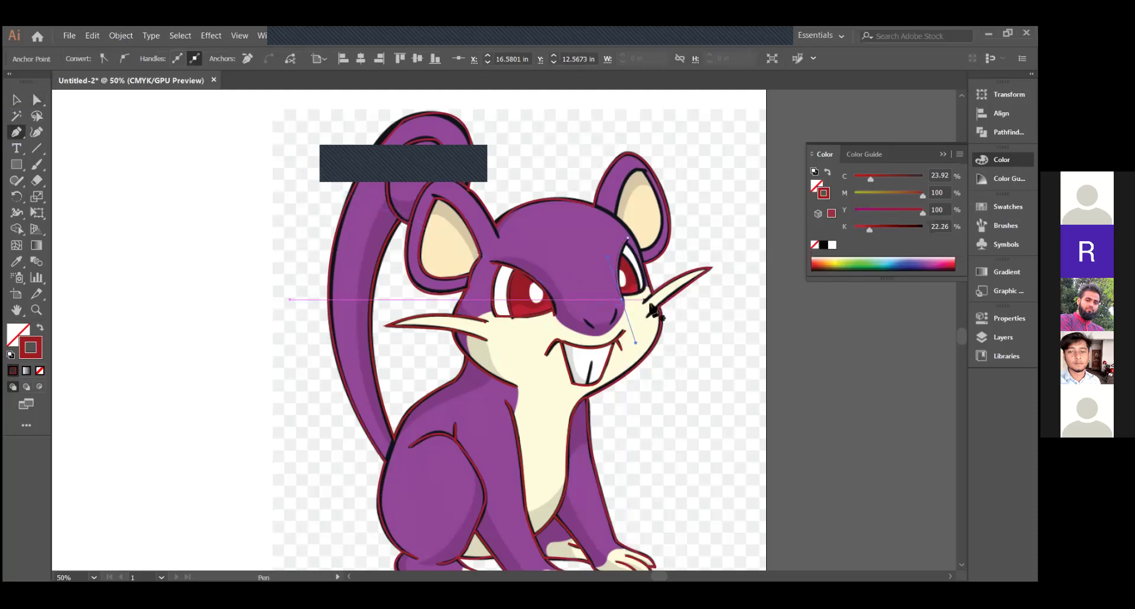
key(Escape)
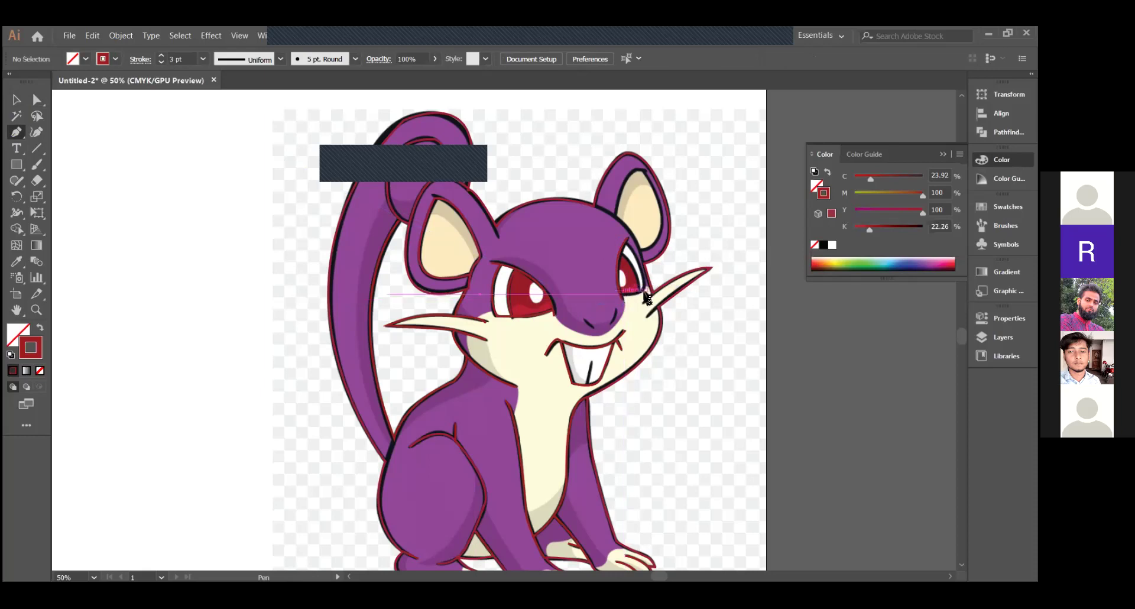
Trace the right eye's lower edge and curve the path up its outer side to the upper corner
click(621, 293)
click(648, 288)
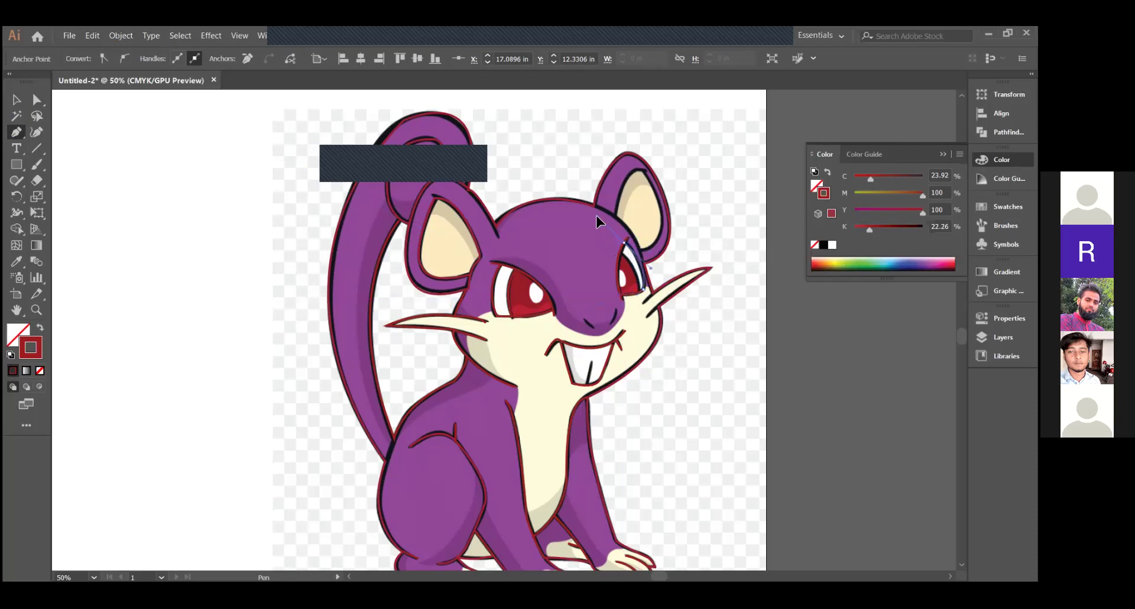
drag(595, 224, 604, 227)
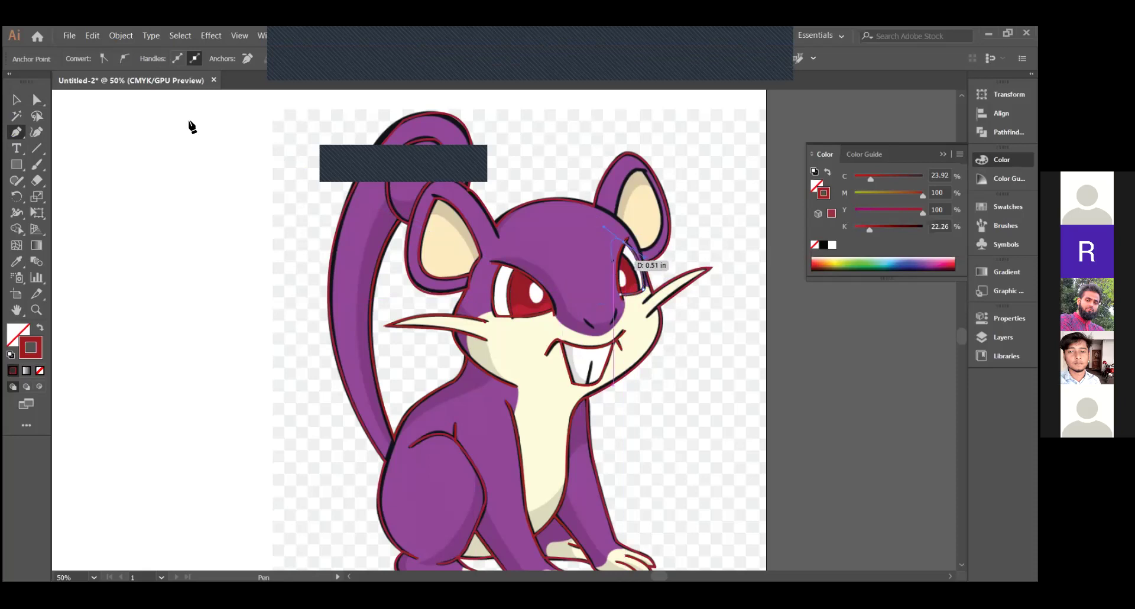
click(16, 133)
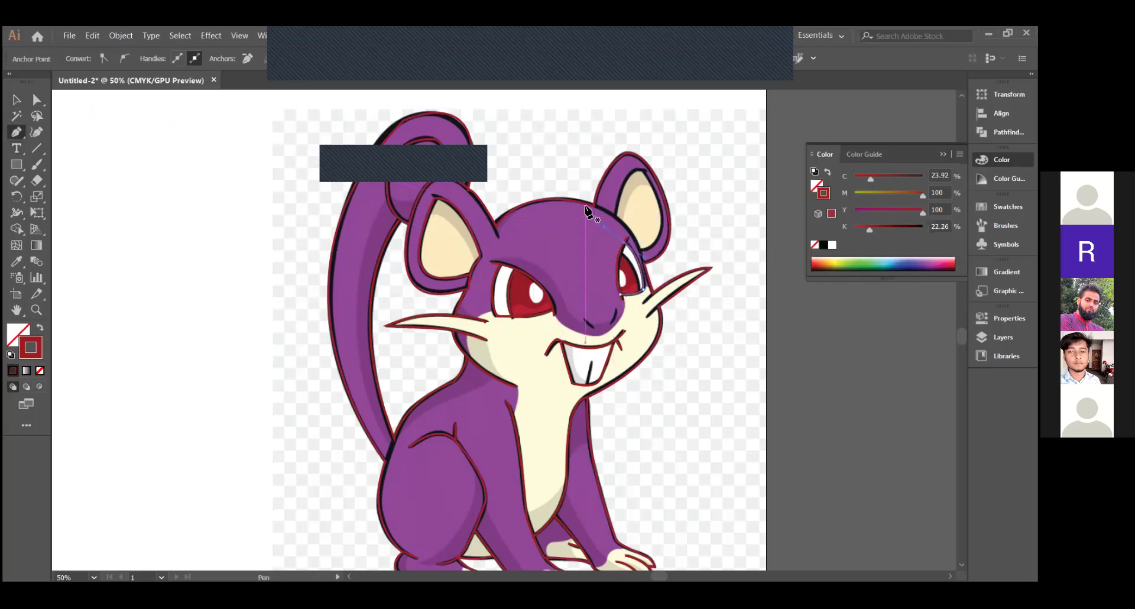
Trace the head outline with a Pen curve from the right ear's front base down past the eye, then deselect it
click(594, 206)
drag(645, 261, 658, 315)
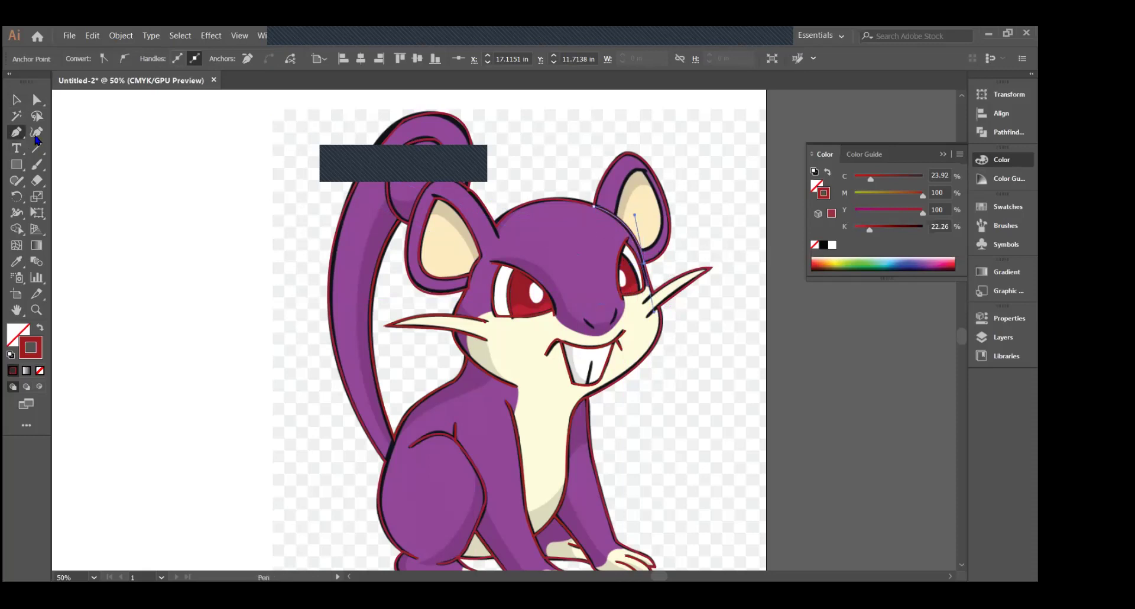
ctrl+click(626, 207)
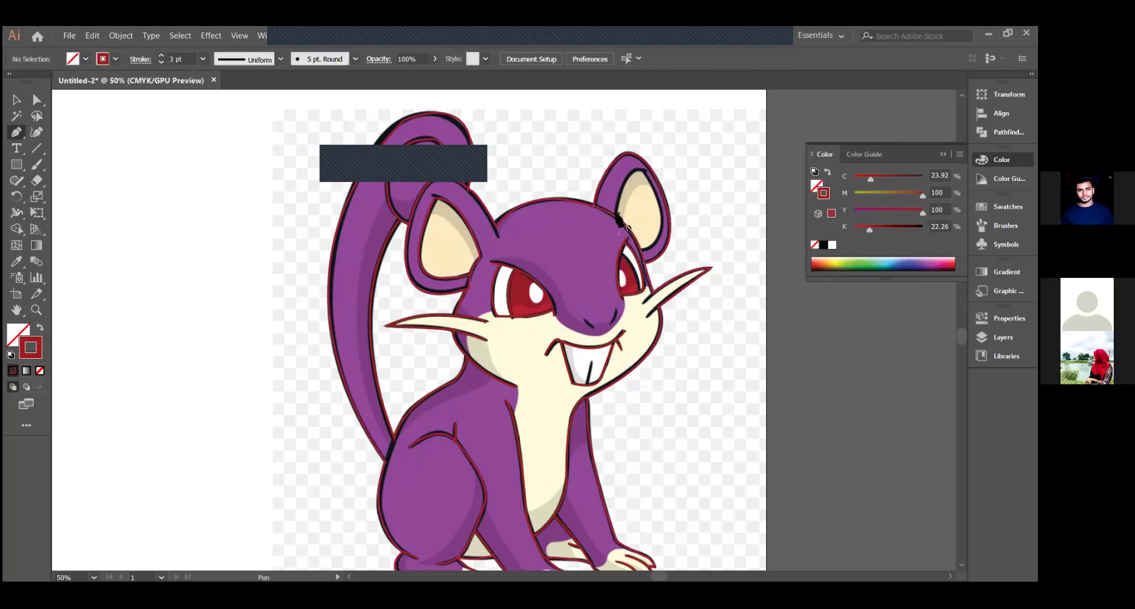
Trace the right inner ear with the Pen tool from its base at the head to its tip and down the outer side
click(615, 216)
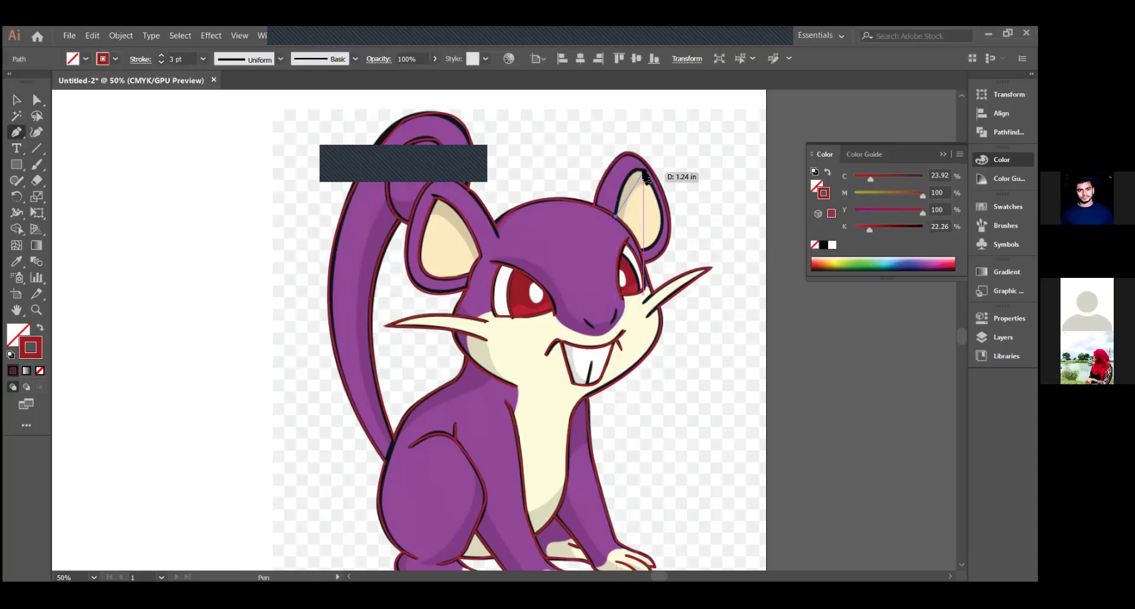
drag(648, 171, 592, 261)
key(ctrl+z)
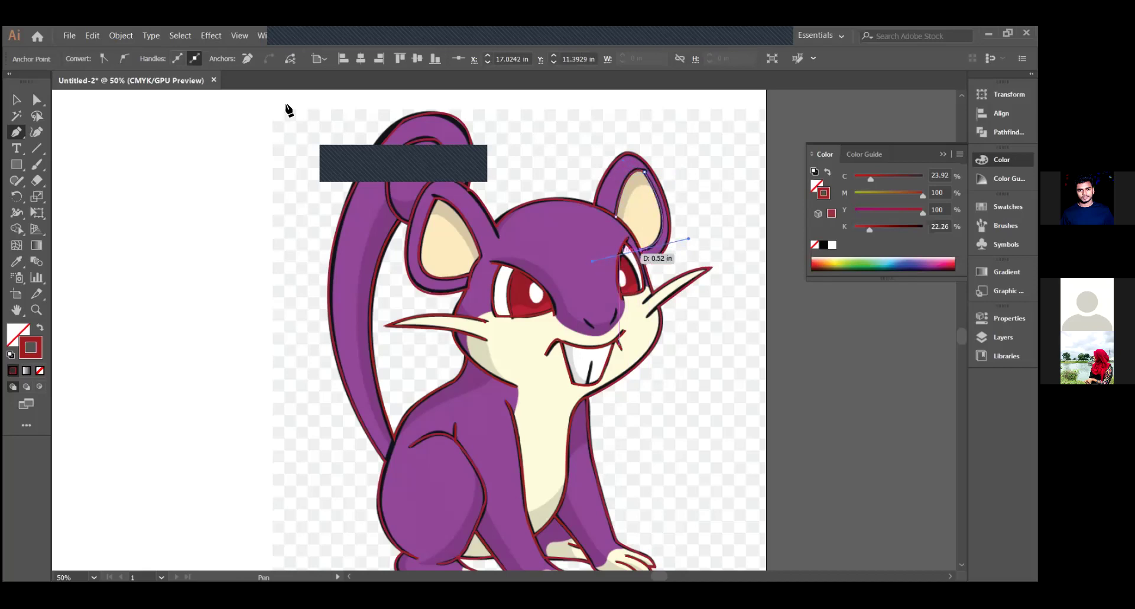
Trace the left nostril as a short curved Pen stroke on the nose
click(17, 101)
click(16, 133)
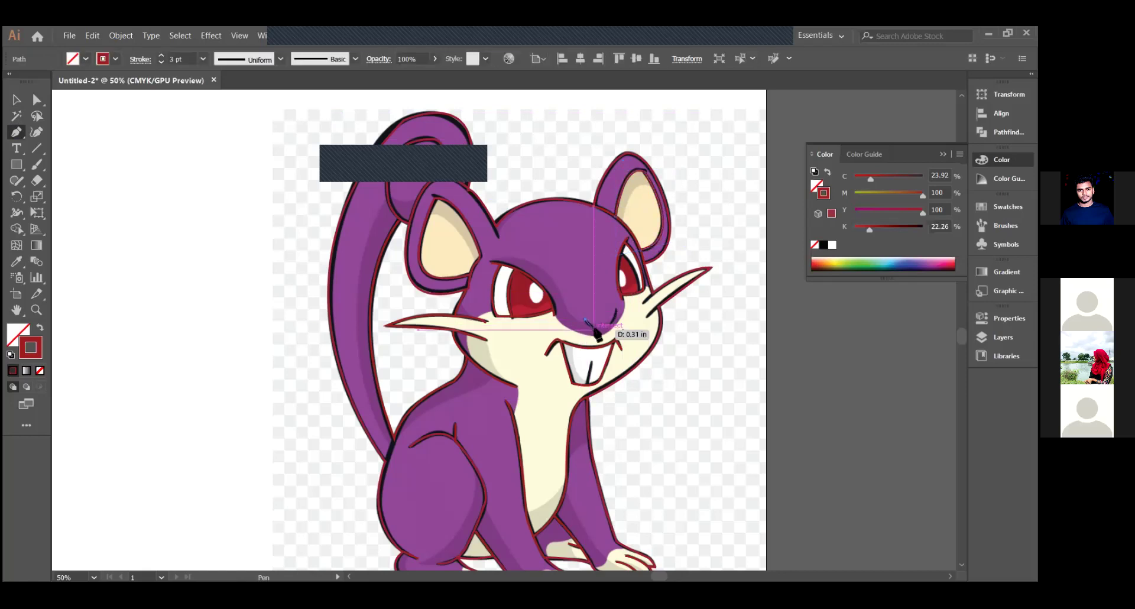
drag(594, 330, 602, 335)
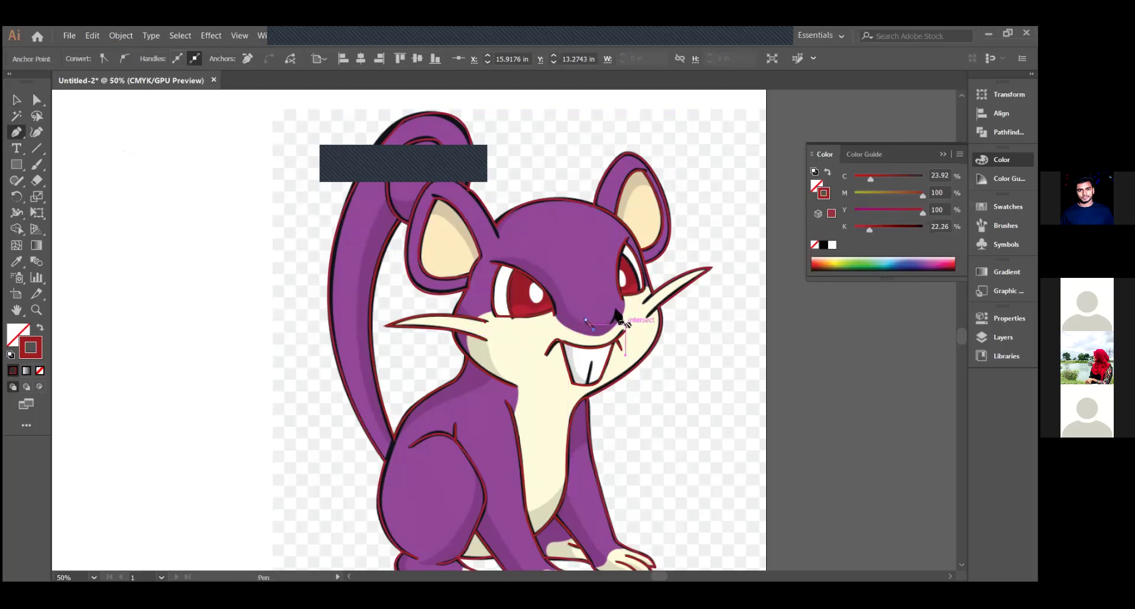
Trace the right nostril and the short line at the right whisker's base as separate curved Pen strokes
click(611, 324)
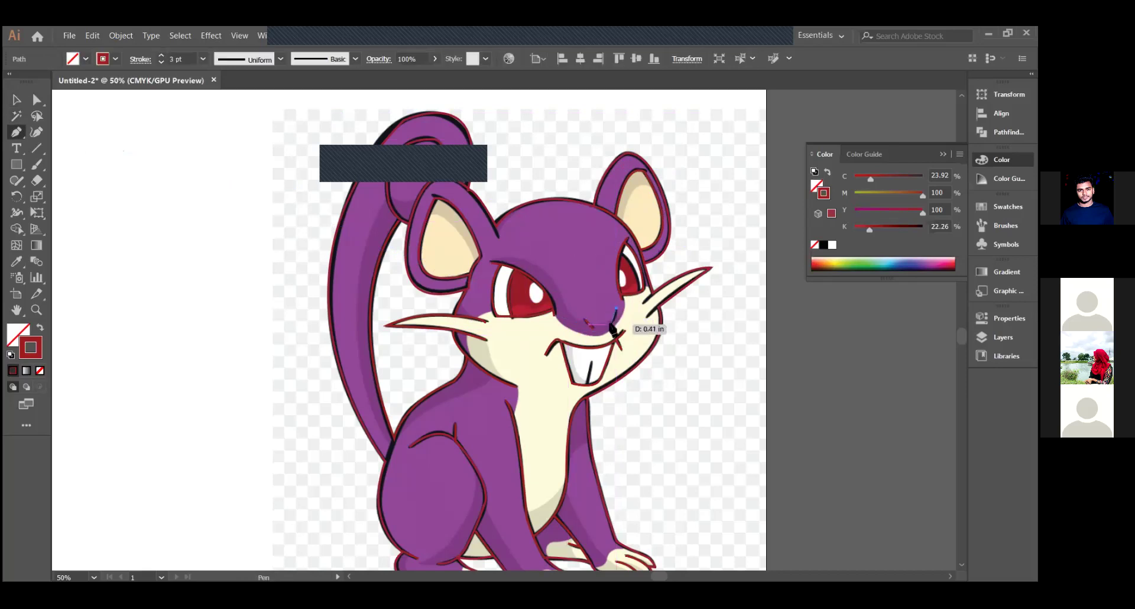
click(603, 335)
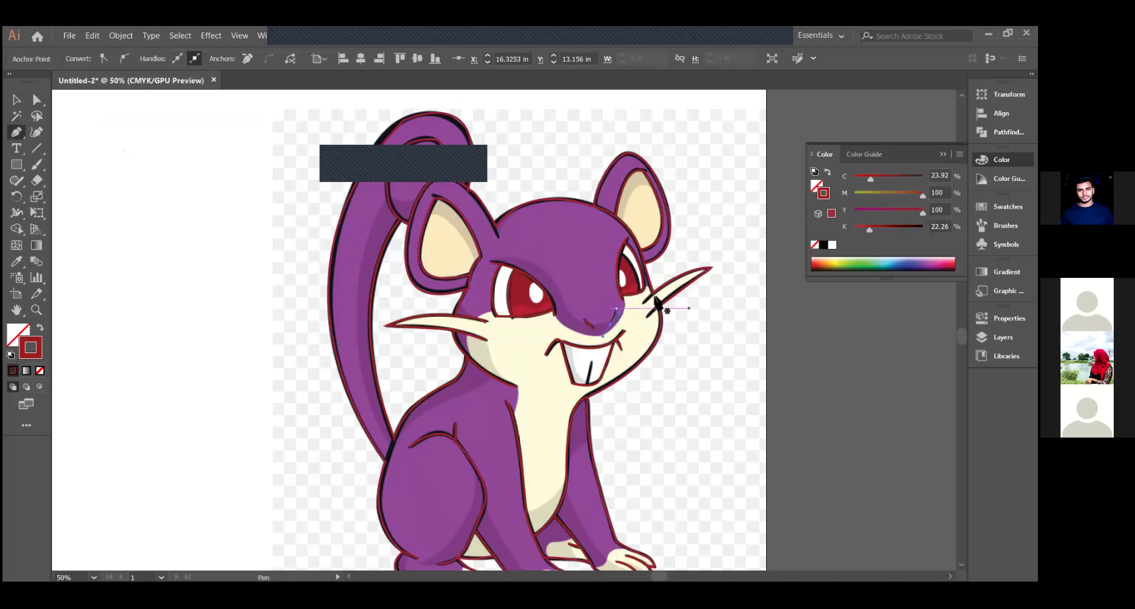
click(644, 304)
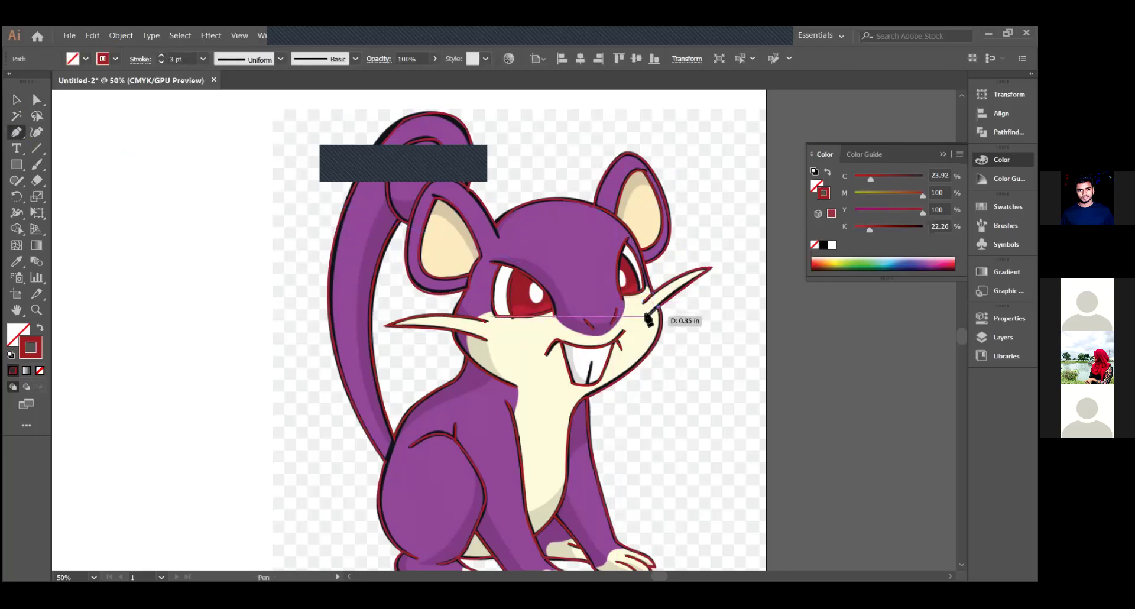
click(18, 96)
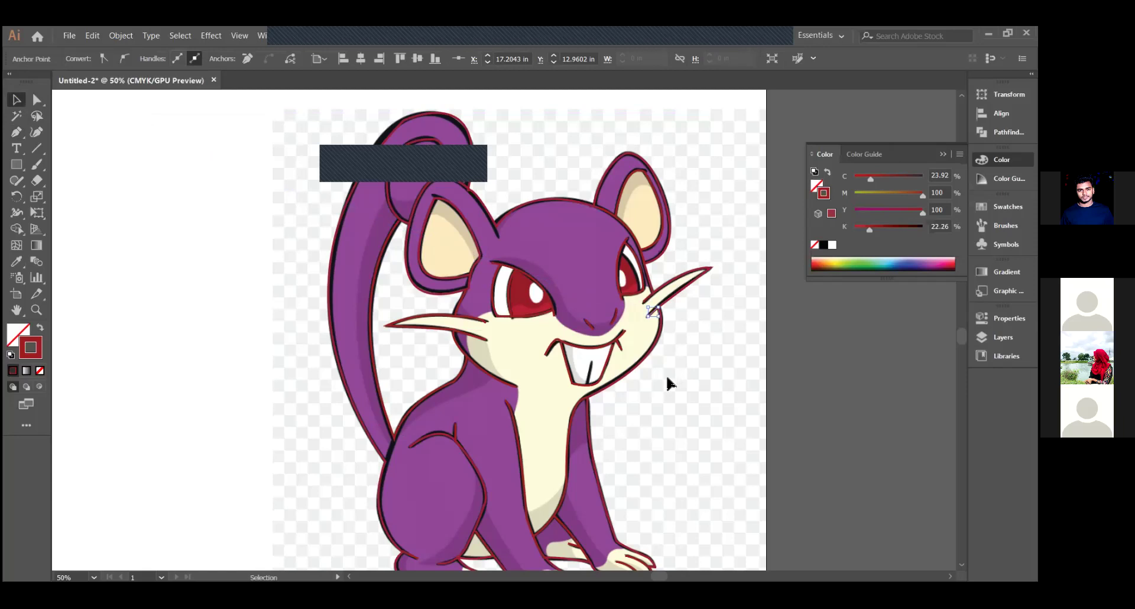
Trace the dividing line between the two front teeth with the Pen tool, from the lower edge upward
click(16, 132)
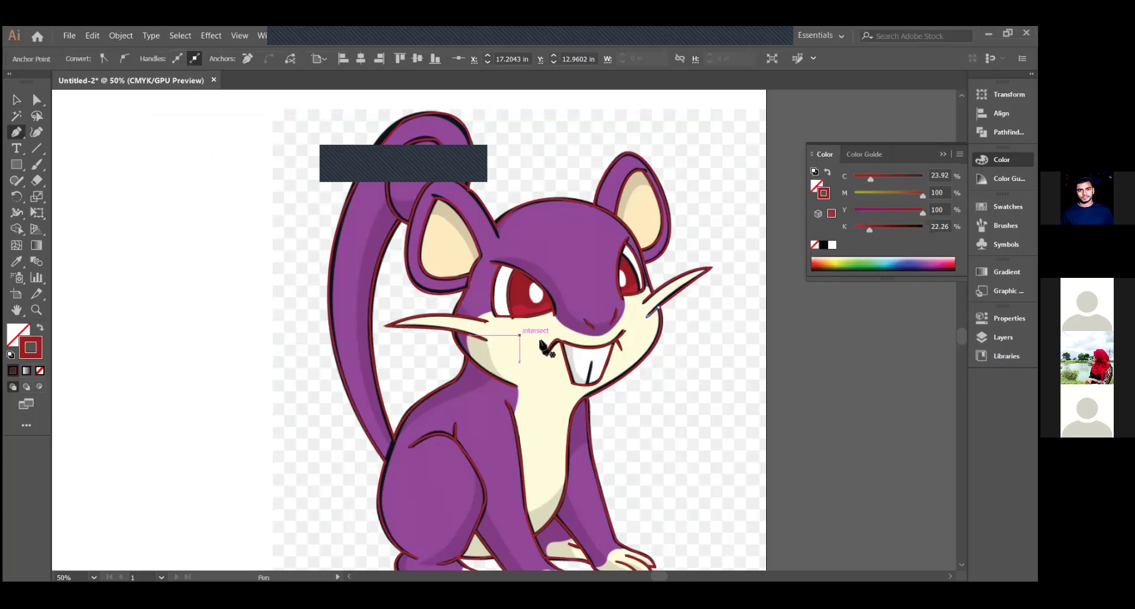
click(587, 385)
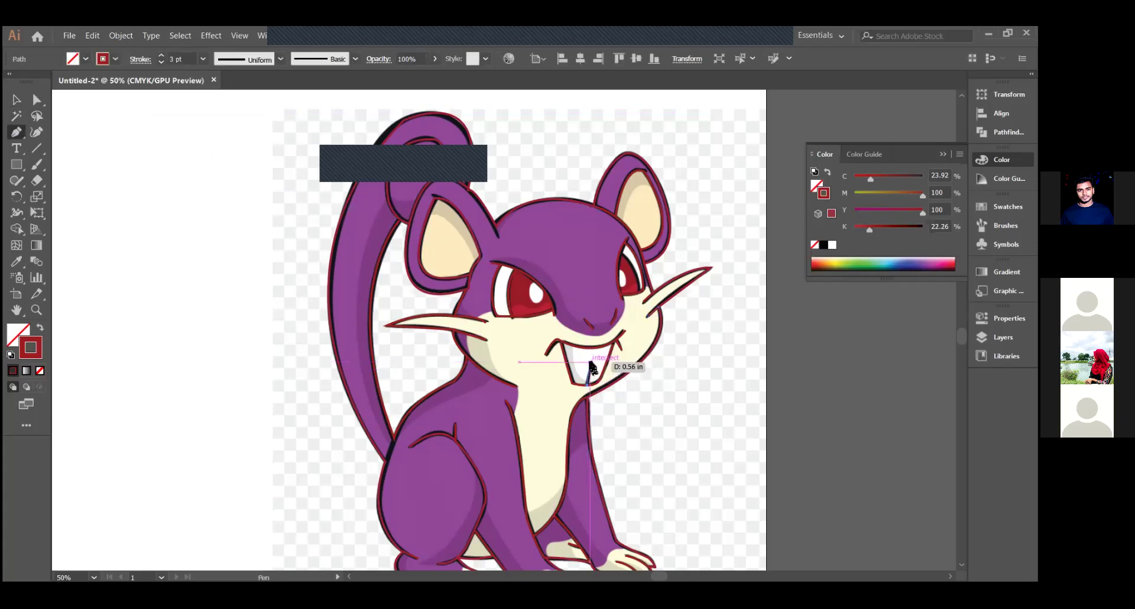
click(591, 363)
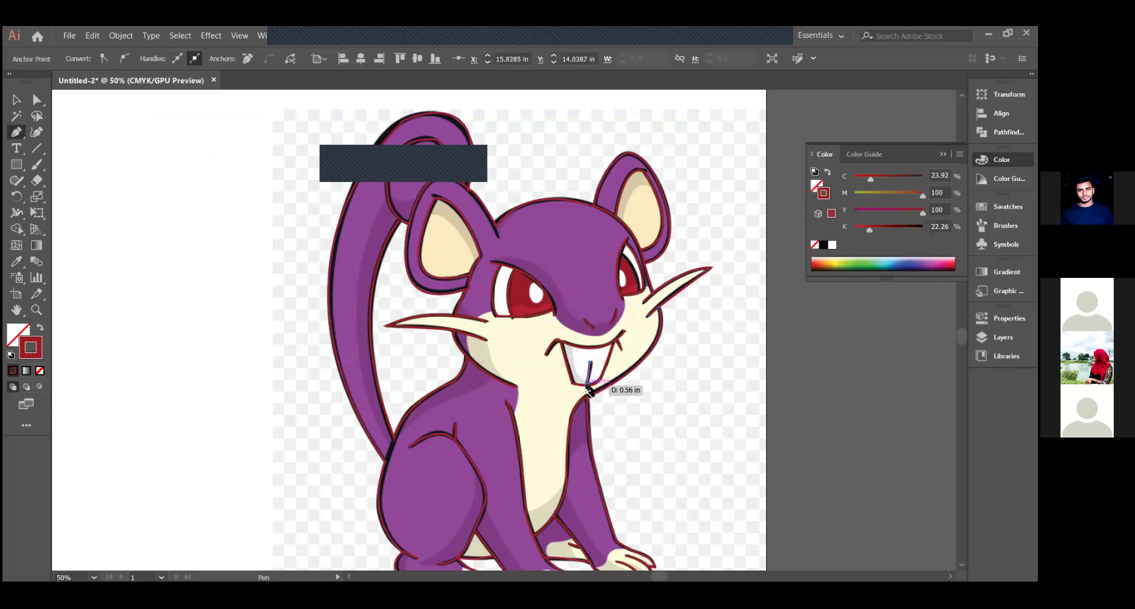
click(16, 99)
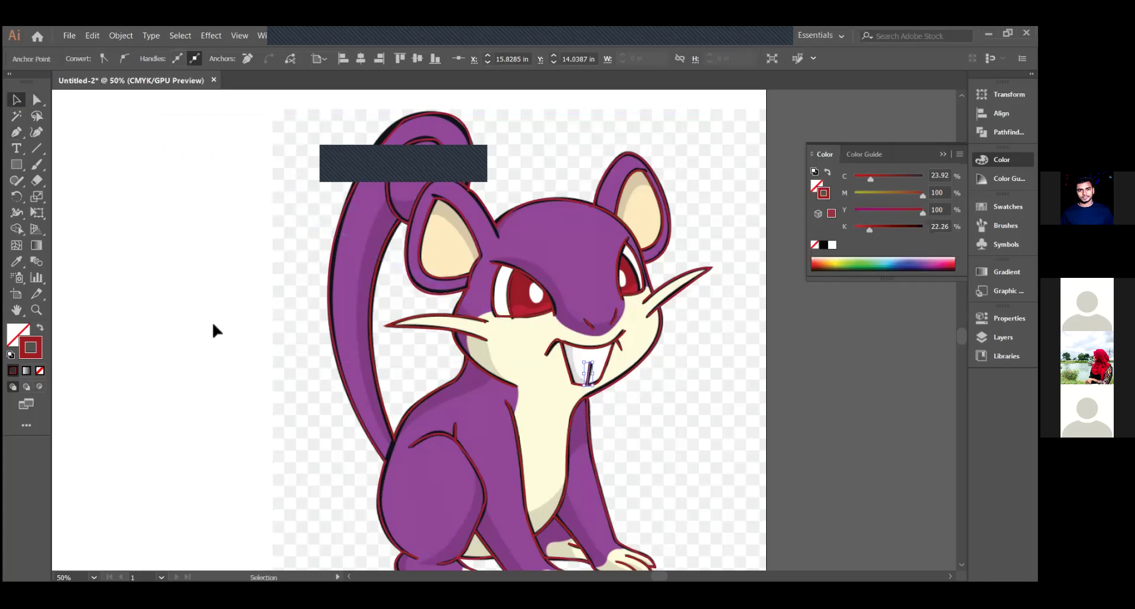
click(19, 136)
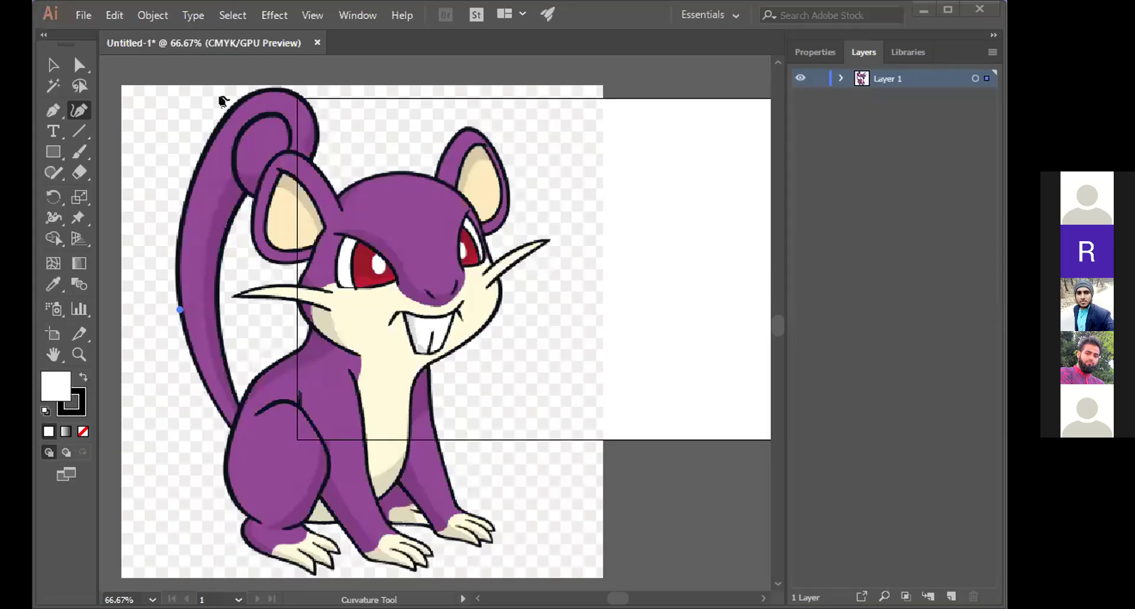
Start a Pen path on the tail's outer edge at about mid-height
drag(951, 130, 982, 173)
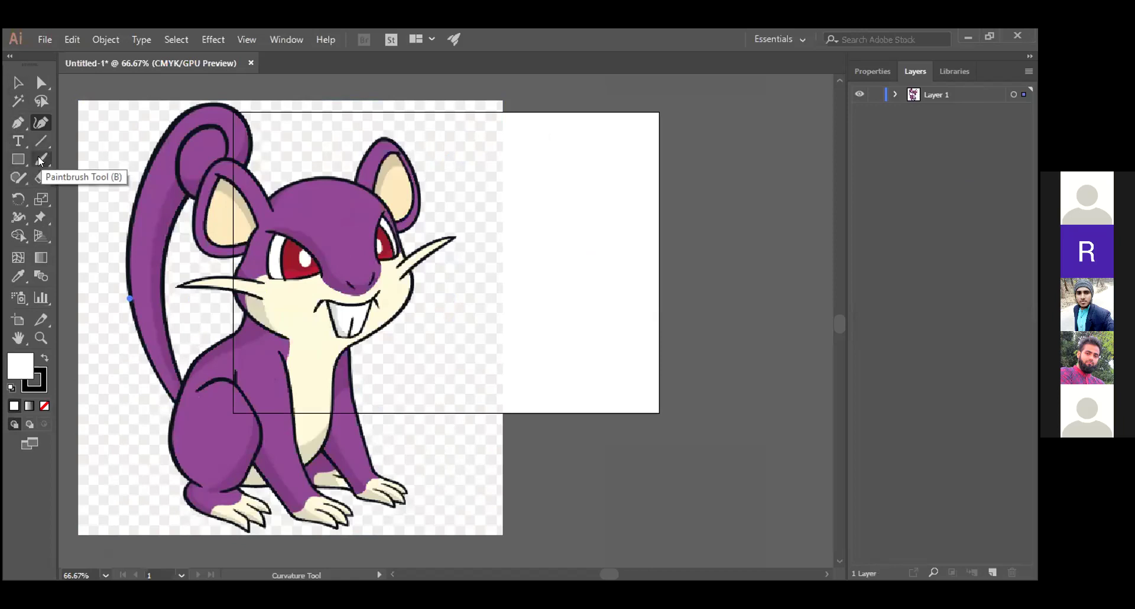
click(21, 126)
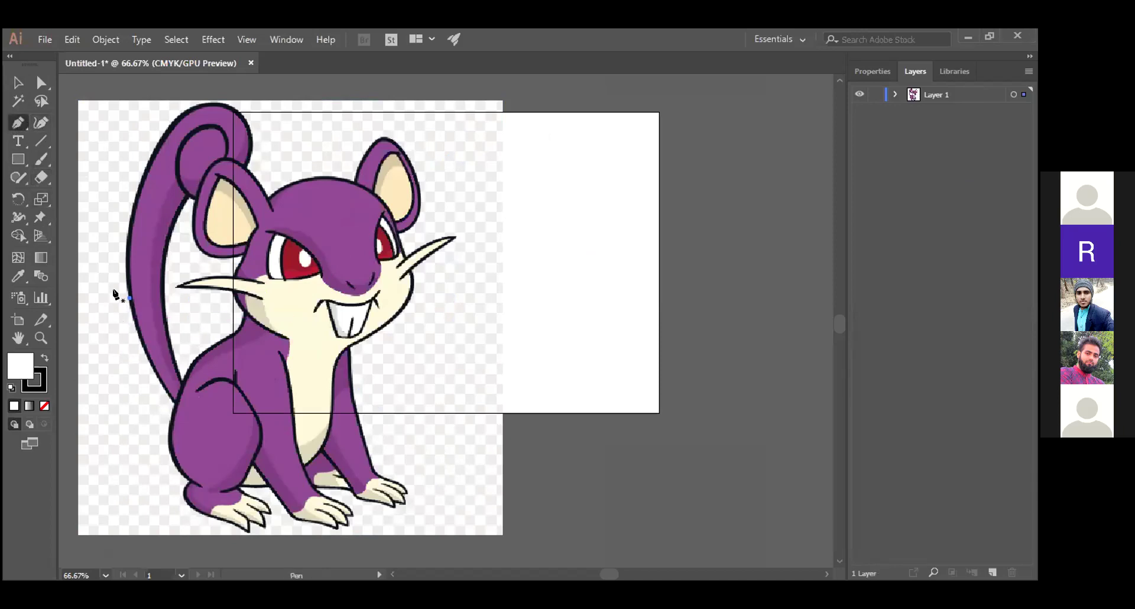
click(130, 298)
drag(126, 278, 128, 281)
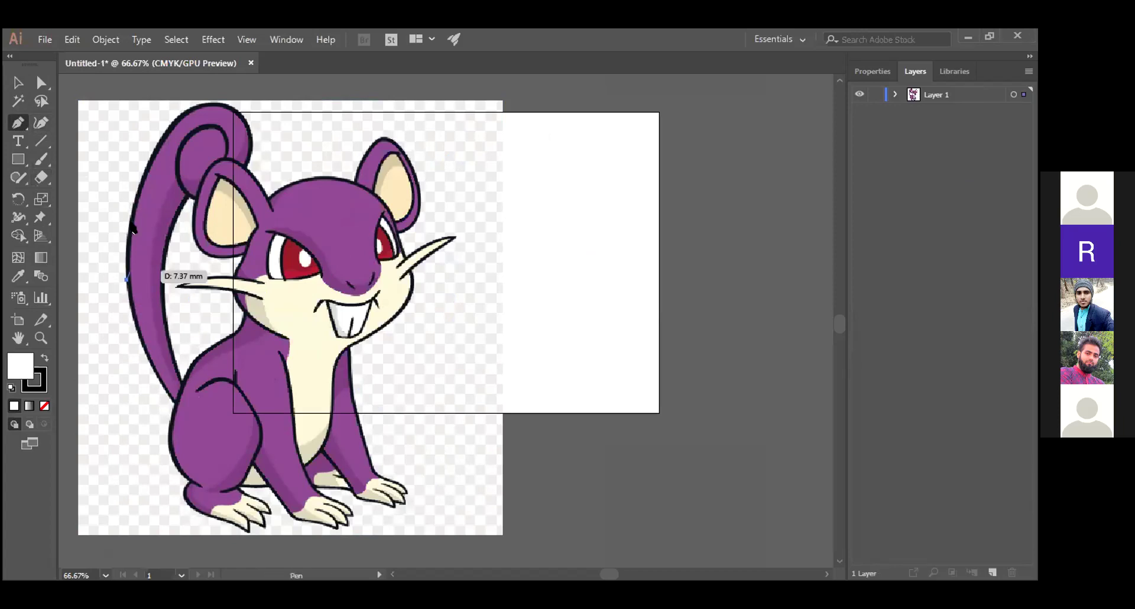
click(148, 169)
mouse_move(149, 173)
mouse_down()
mouse_move(146, 198)
mouse_move(152, 167)
mouse_up()
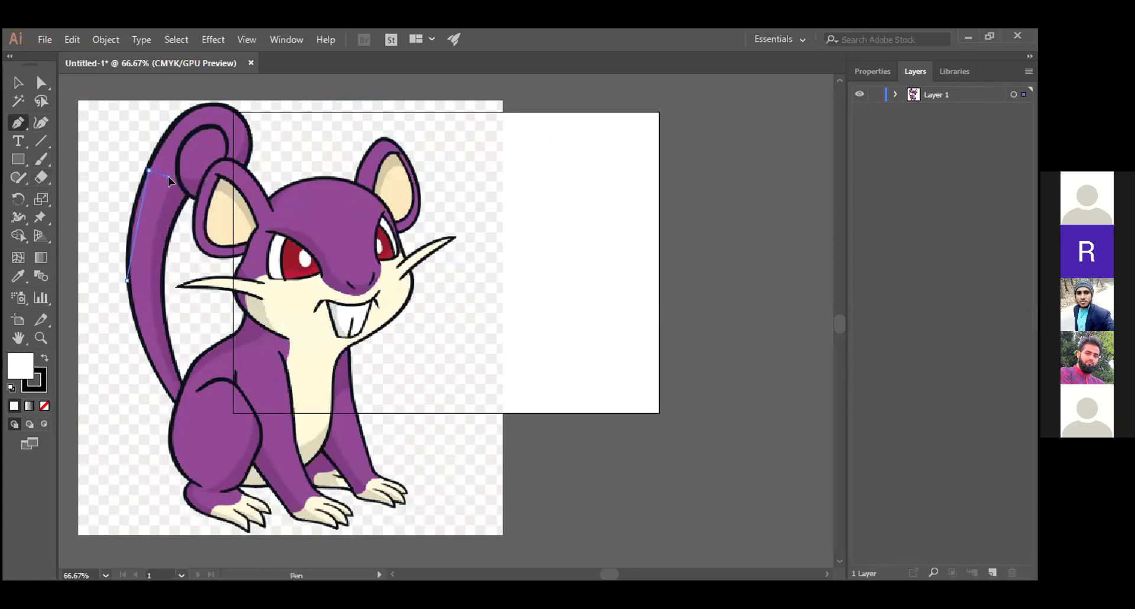
right_click(156, 194)
click(171, 201)
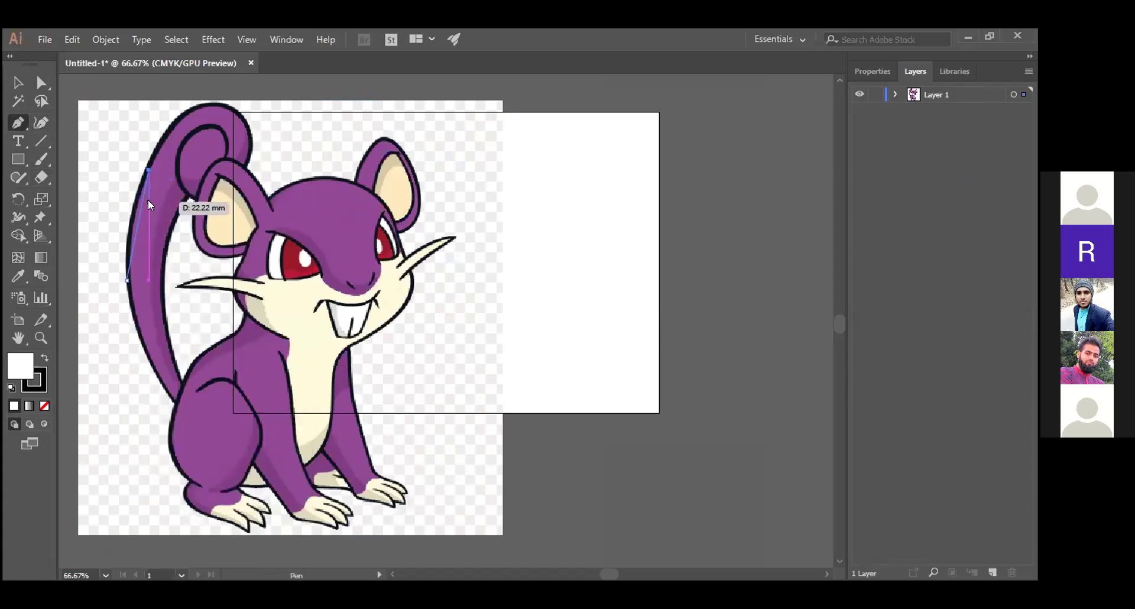
right_click(148, 205)
click(175, 210)
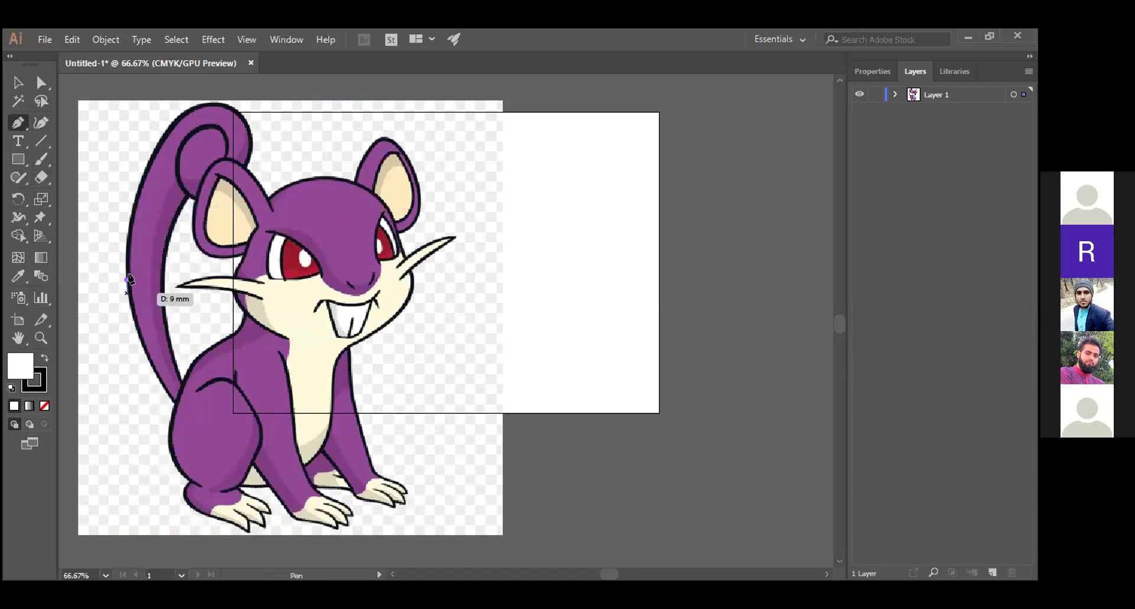
Curve the path up the tail's outer edge, drop the outgoing handle, and set the fill to None
click(149, 160)
drag(151, 160, 166, 133)
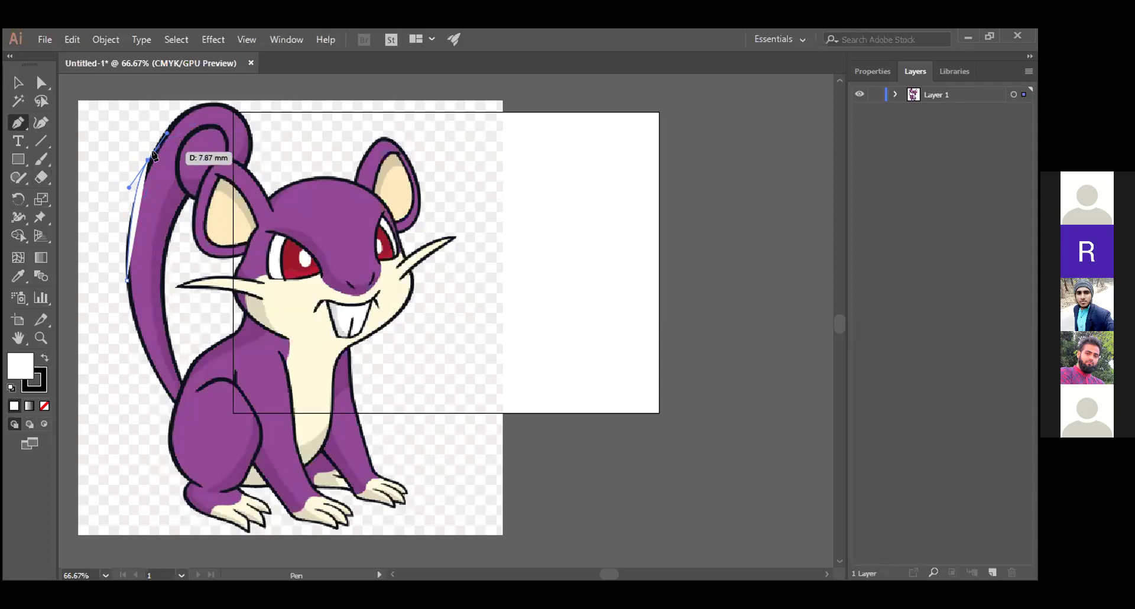
click(147, 160)
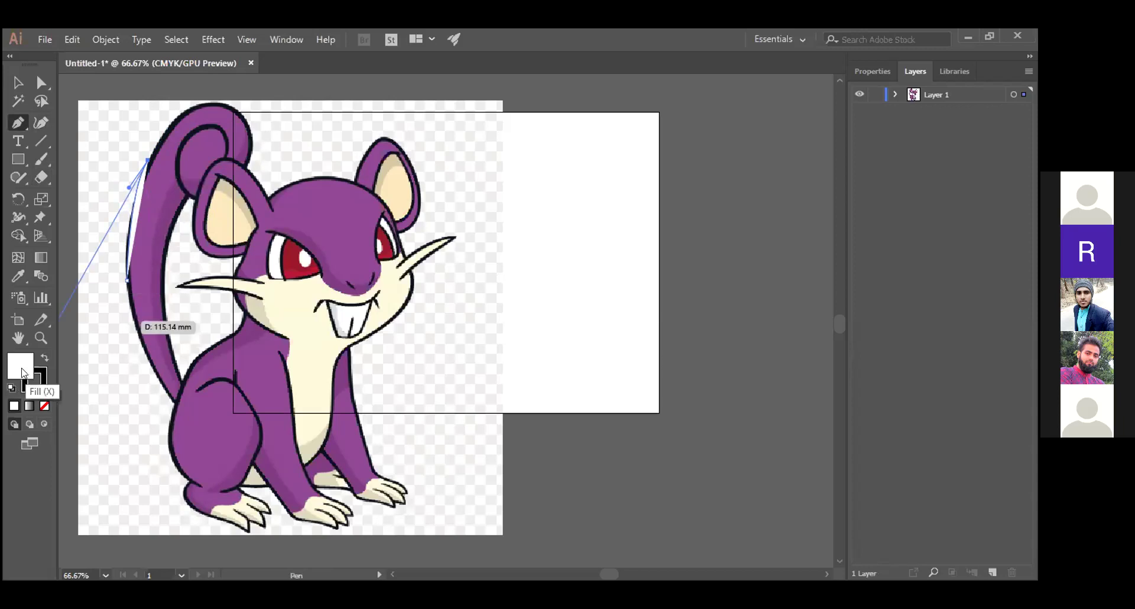
click(43, 405)
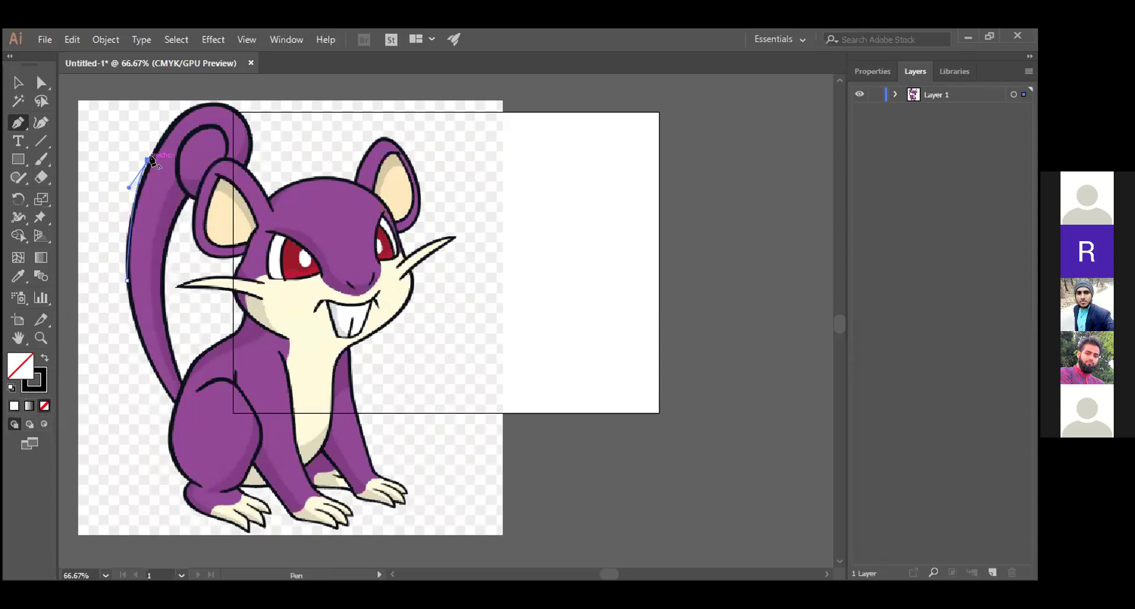
Continue the outline over the top of the tail and down its curled end to the left ear
drag(213, 102, 249, 105)
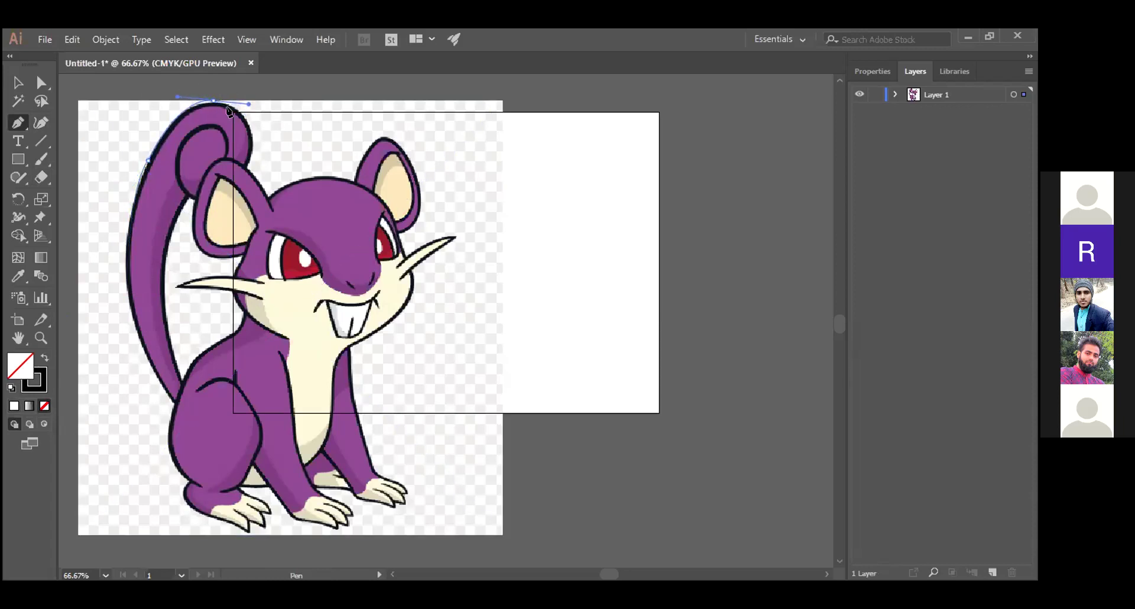
click(213, 101)
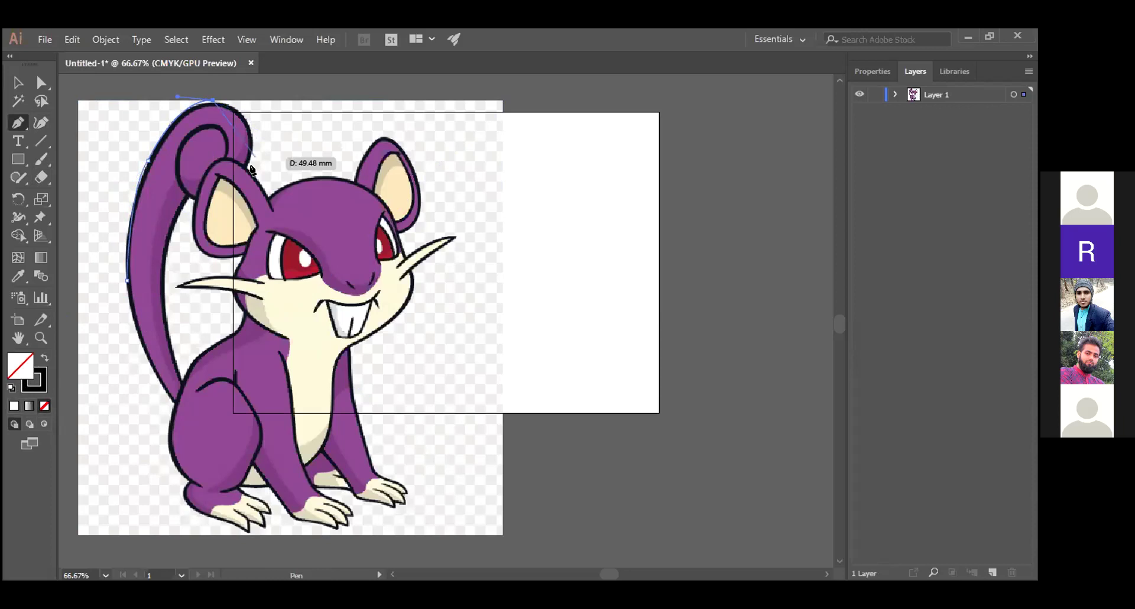
drag(245, 169, 219, 233)
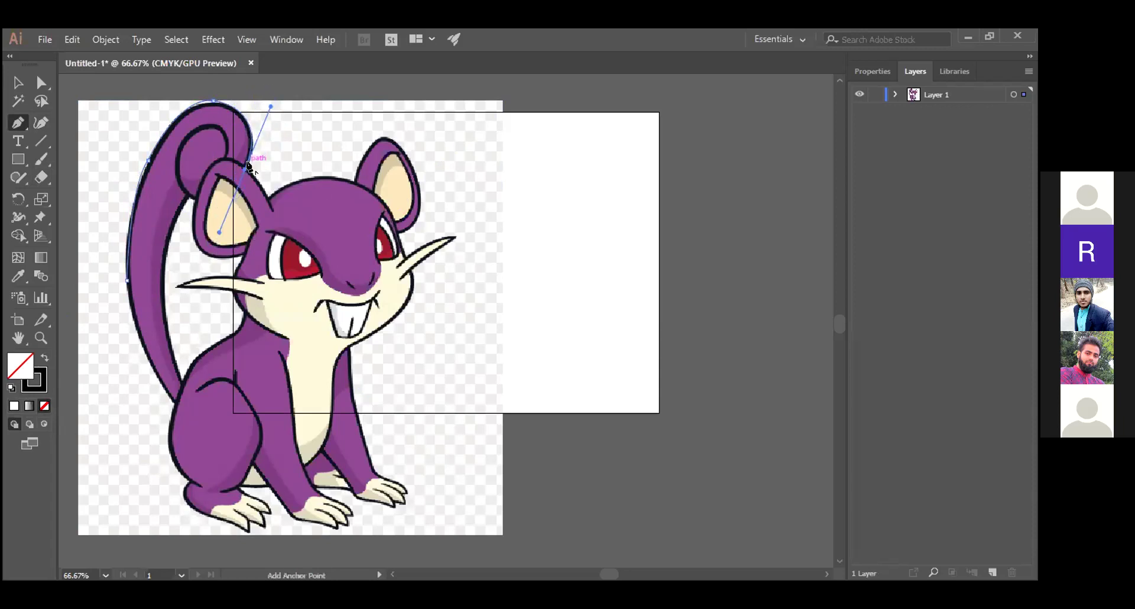
click(245, 170)
Extend the outline down the left ear's inner side and over the top of the head to the right ear's base
drag(265, 196, 264, 216)
click(267, 197)
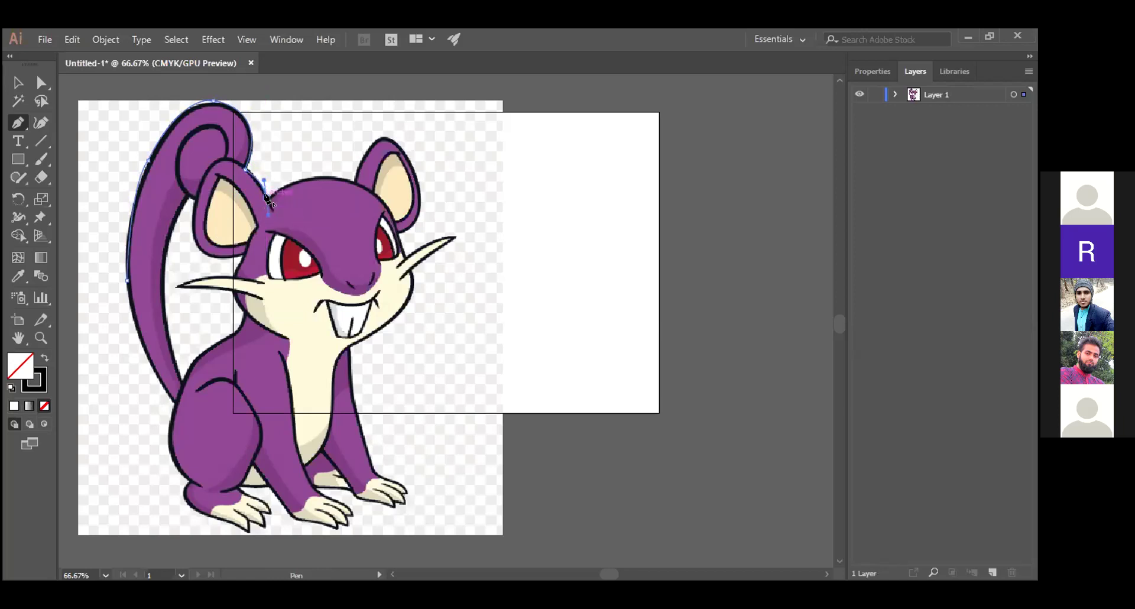
drag(356, 184, 374, 206)
click(350, 179)
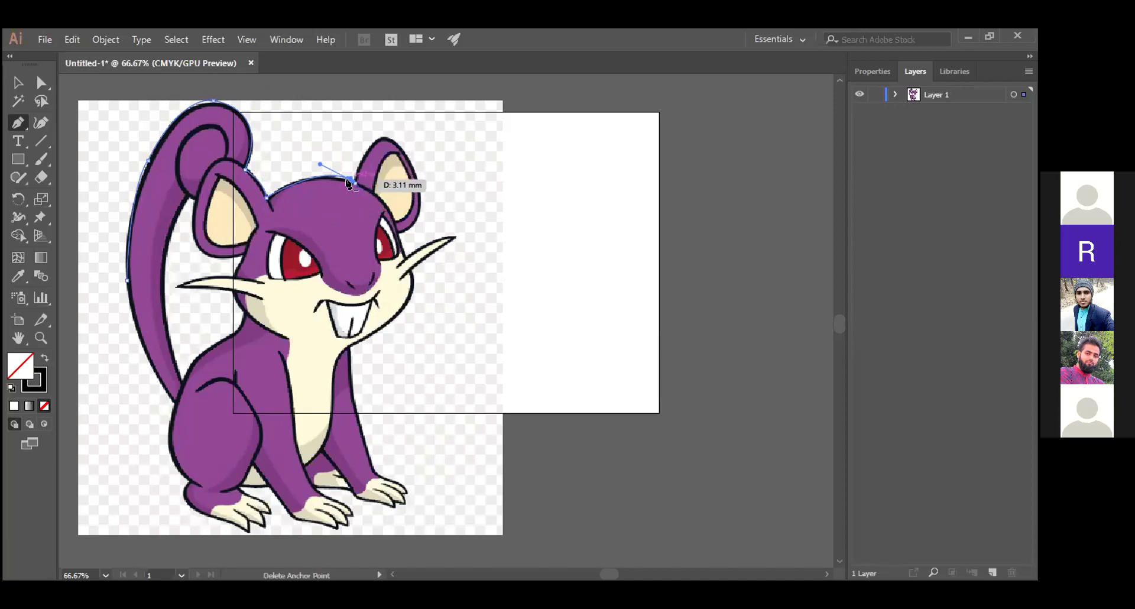
click(353, 180)
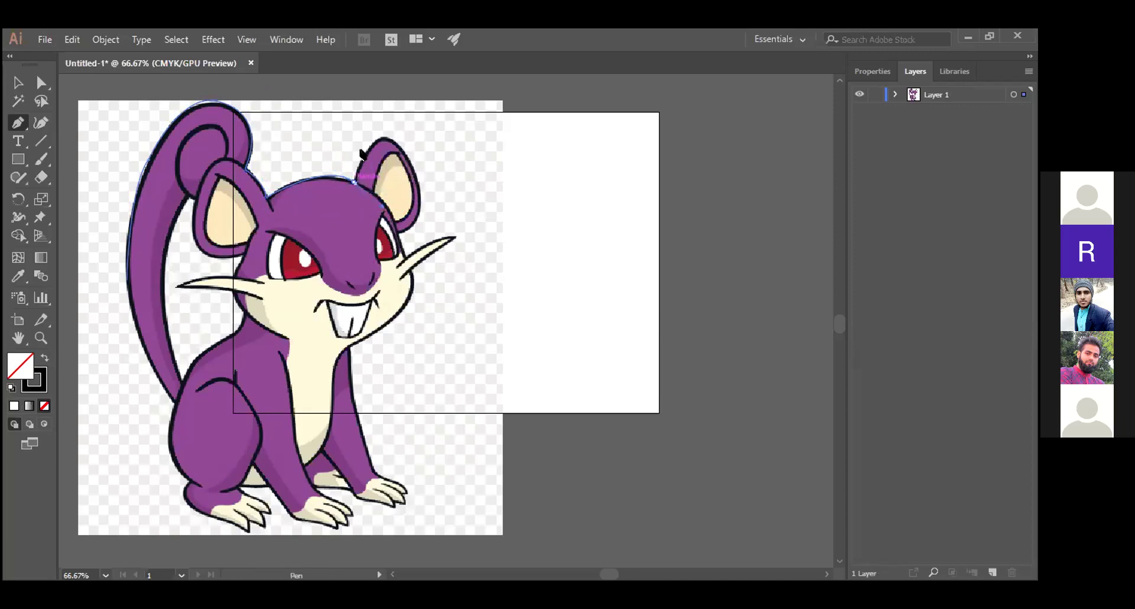
Curve the outline over the right ear's tip and down its outer side
drag(385, 139, 397, 149)
click(385, 138)
drag(419, 210, 403, 236)
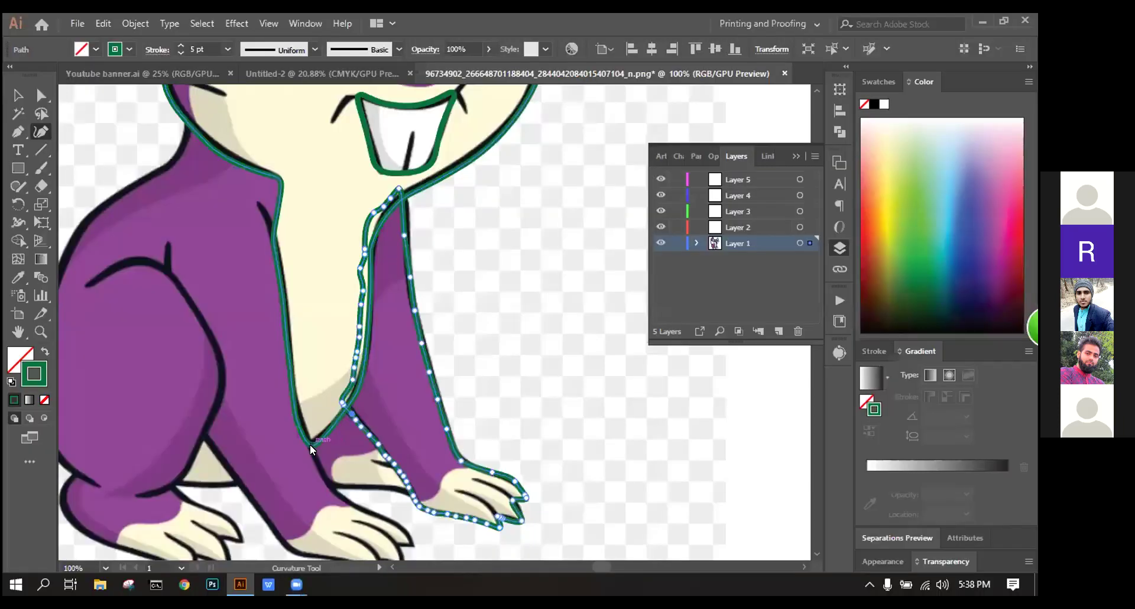
Trace the near front leg with the Curvature tool from the chest's lower point down to the tip of the first toe
click(311, 445)
click(320, 466)
click(327, 479)
click(335, 490)
click(346, 498)
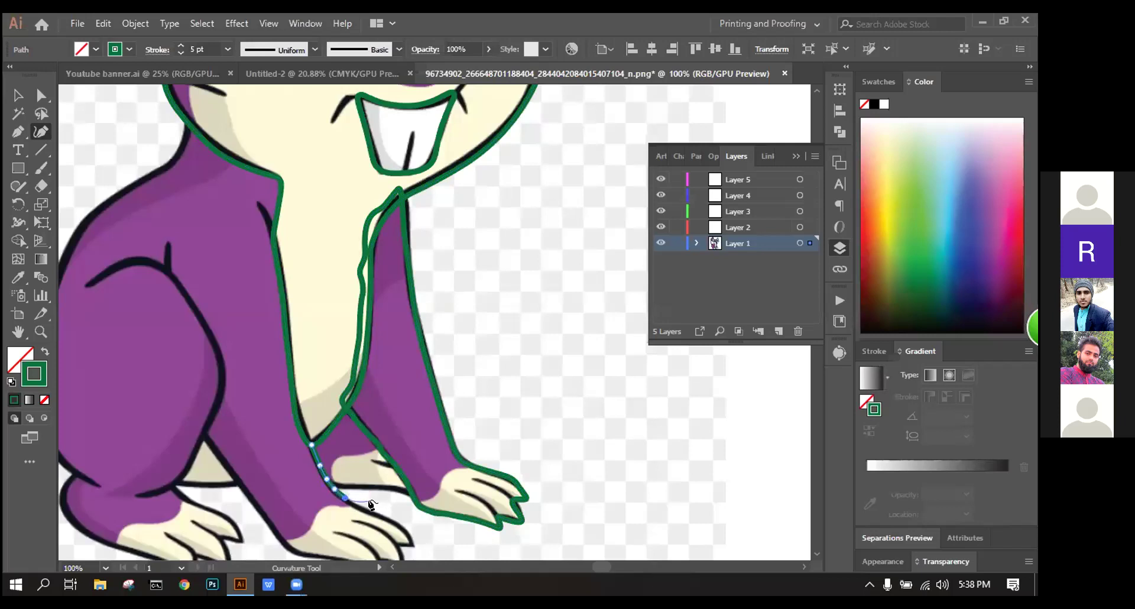
key(space)
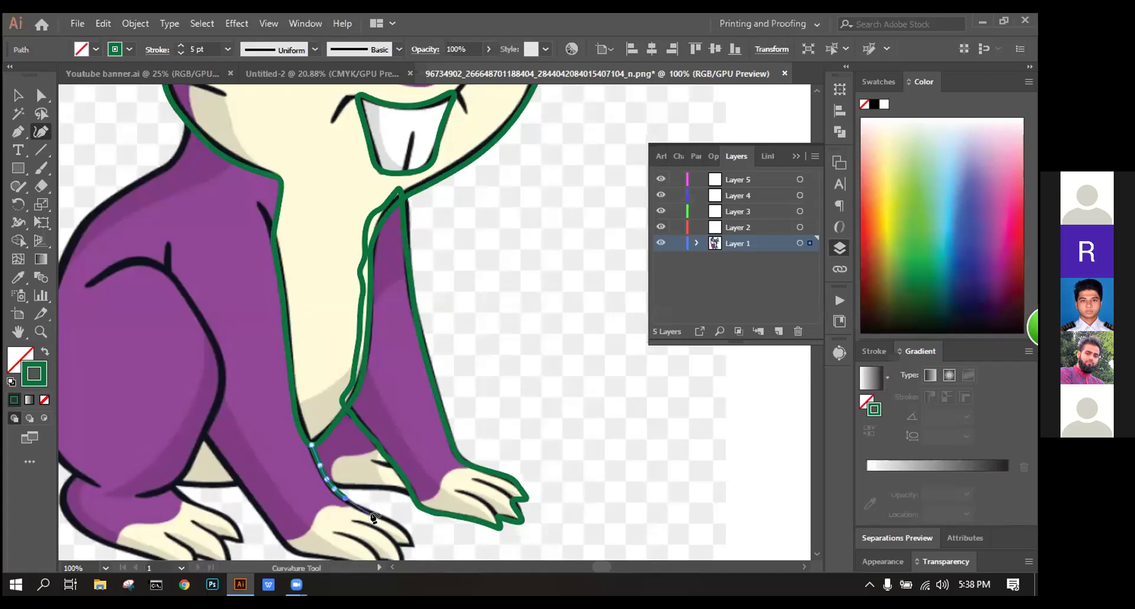
click(373, 512)
click(391, 518)
click(400, 525)
click(408, 536)
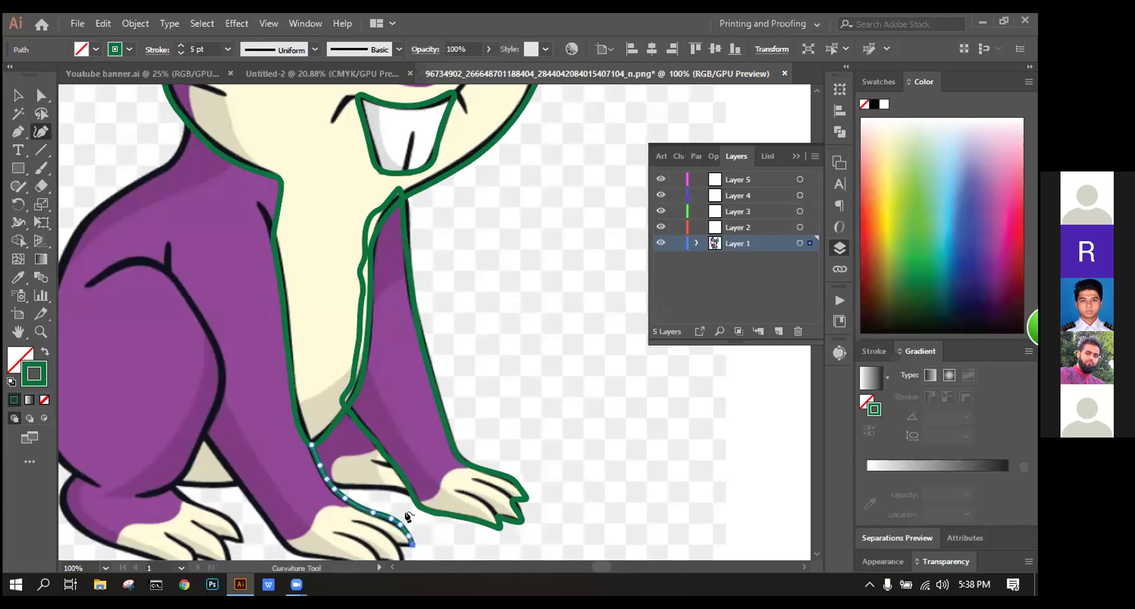
Continue the Curvature path around the near front foot's toes and onto the underside of the foot
scroll(406, 520, down, 3)
scroll(401, 488, down, 1)
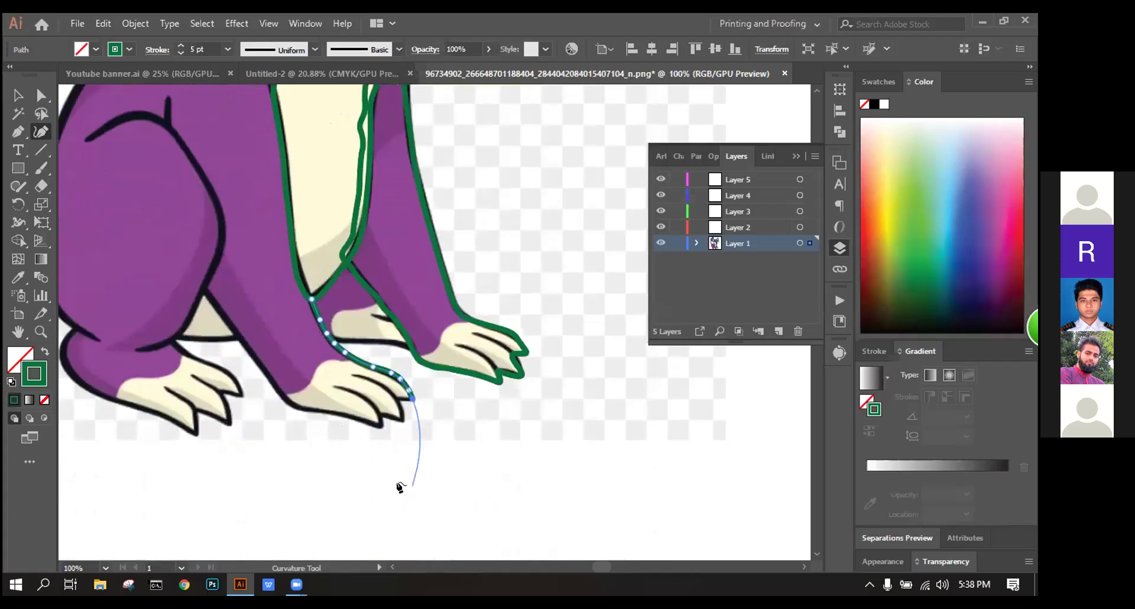
key(shift+k)
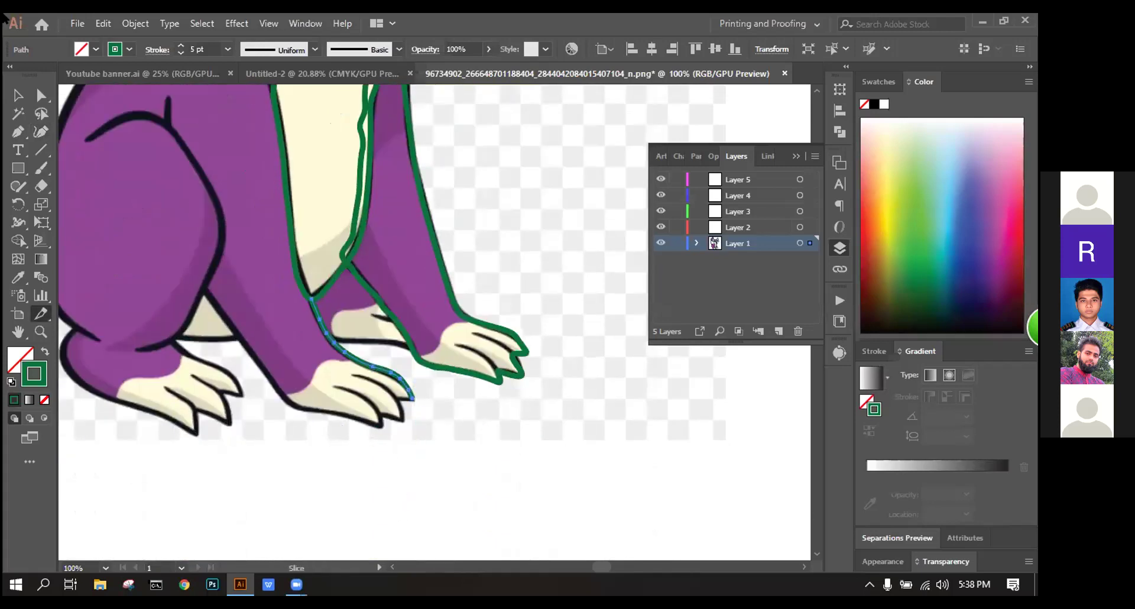
click(41, 132)
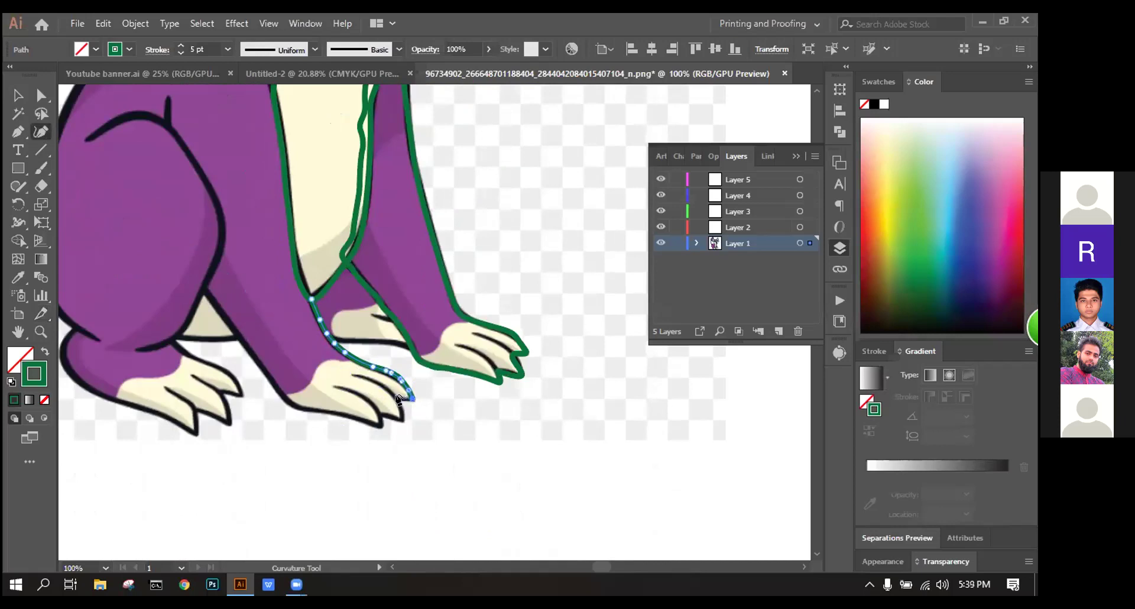
click(396, 396)
click(402, 410)
click(402, 418)
click(393, 416)
click(384, 414)
click(379, 424)
click(359, 418)
click(342, 415)
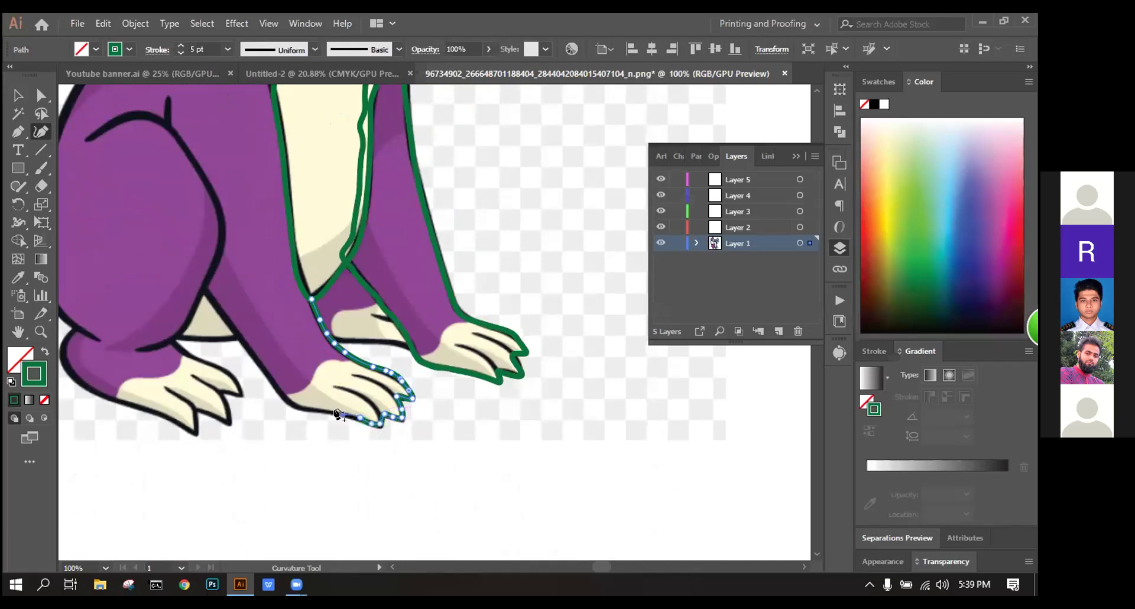
Trace the front foot's underside around the heel and up the back of the leg to the thigh
click(328, 412)
click(298, 406)
click(267, 375)
click(252, 359)
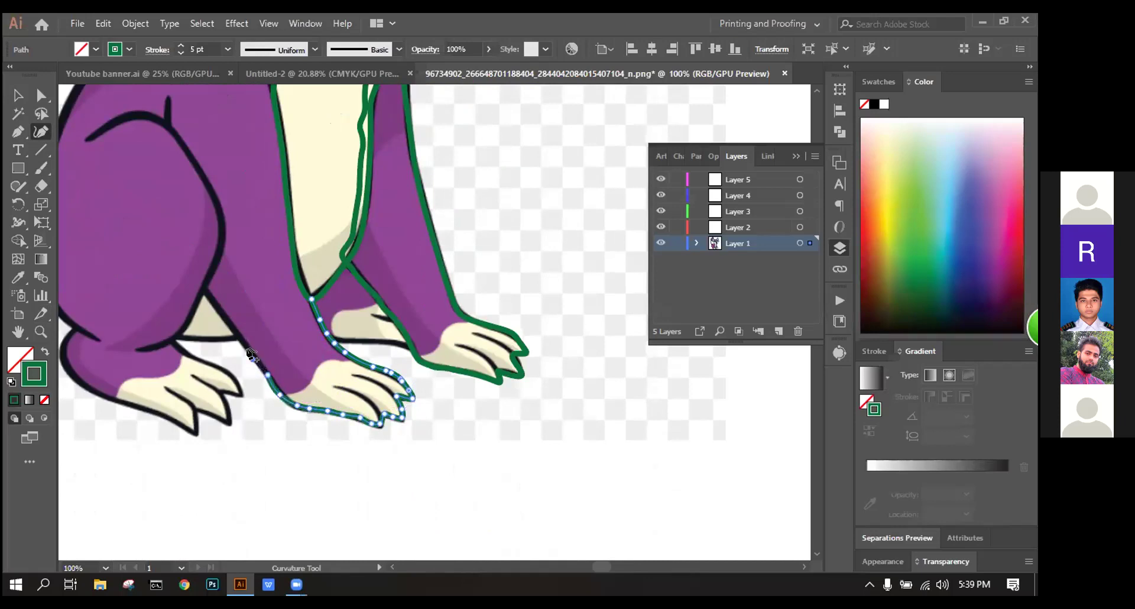
click(235, 330)
click(226, 318)
click(212, 301)
click(203, 289)
Continue the path down the thigh's lower edge to the top of the hind foot
scroll(233, 305, up, 3)
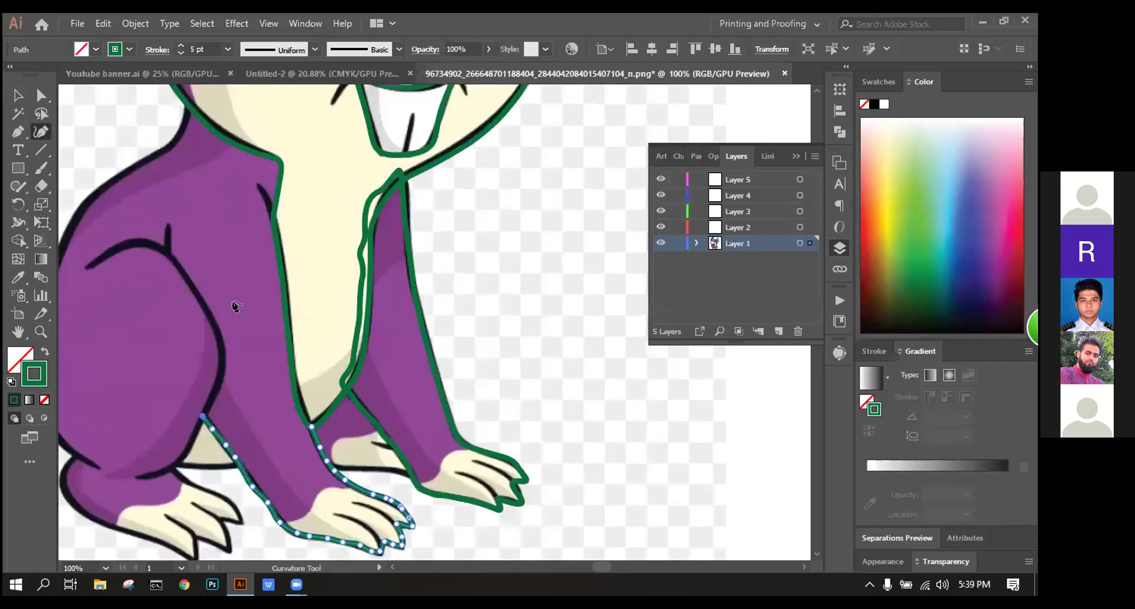
scroll(236, 306, up, 1)
scroll(236, 306, down, 3)
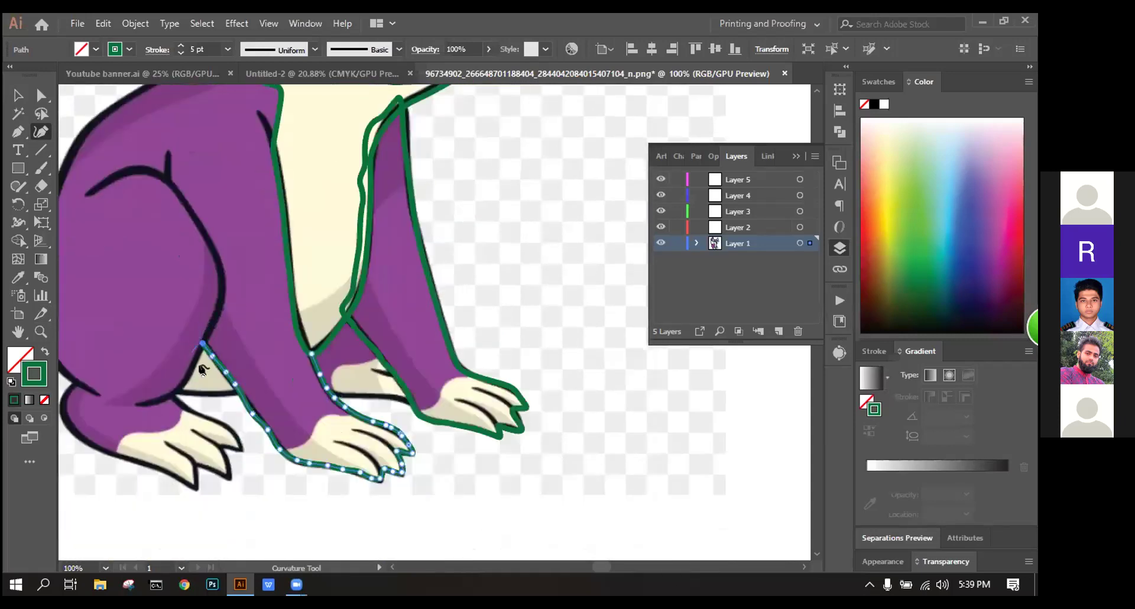
click(183, 381)
click(174, 391)
click(174, 401)
Continue the Curvature path down the thigh's lower edge and along the top of the near hind foot towards its first toe
click(188, 407)
click(196, 410)
click(206, 416)
click(223, 419)
click(231, 428)
click(230, 431)
key(ctrl)
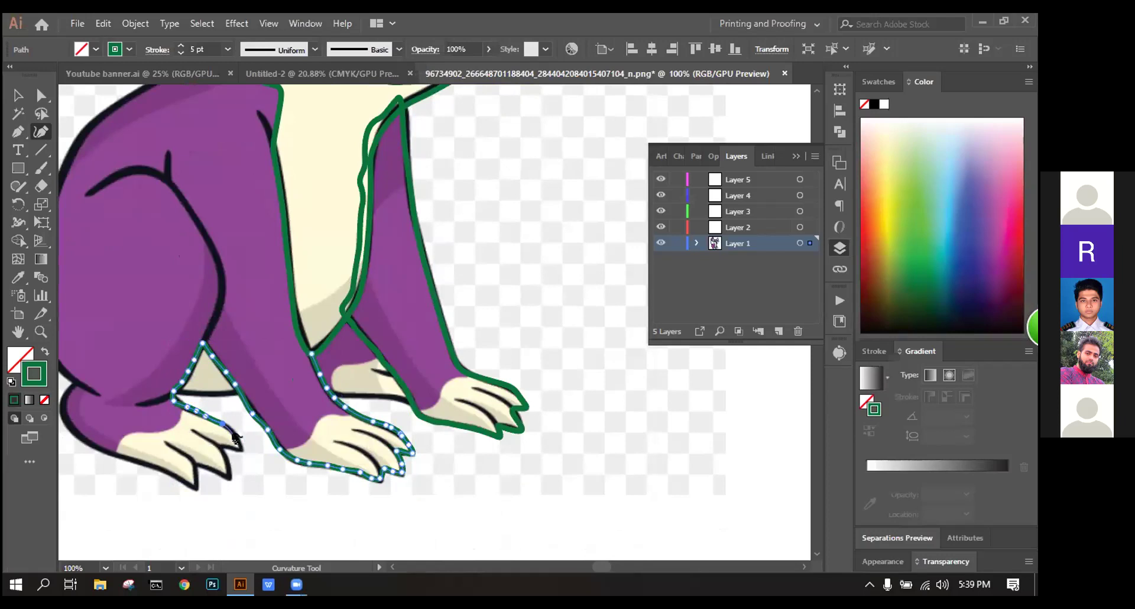
Undo the last stray points placed along the top edge of the near hind foot
scroll(237, 438, up, 3)
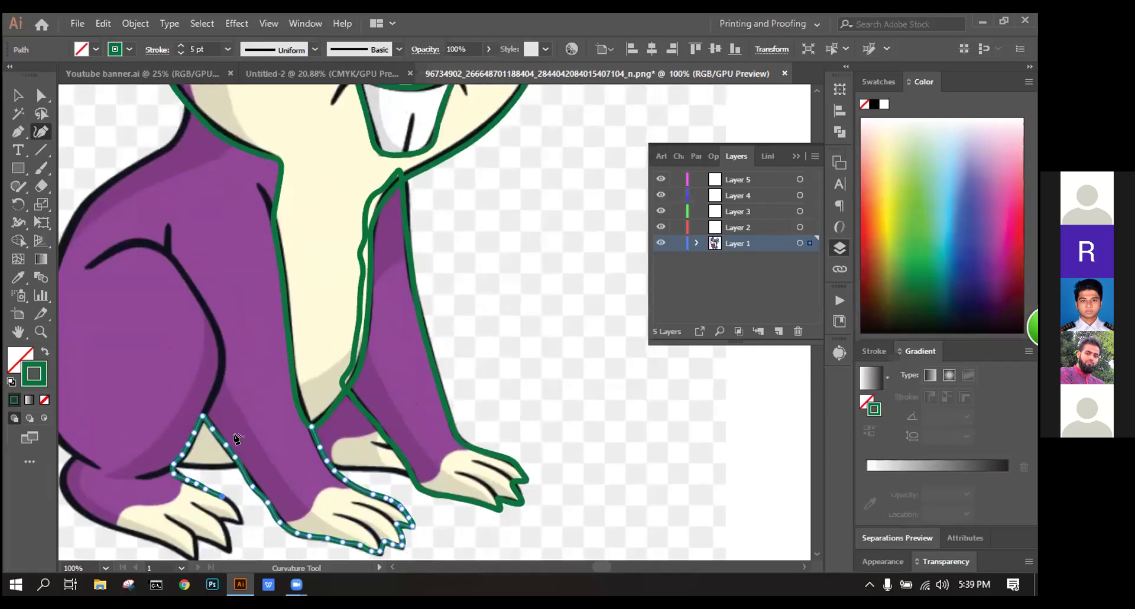
scroll(237, 438, down, 1)
key(ctrl)
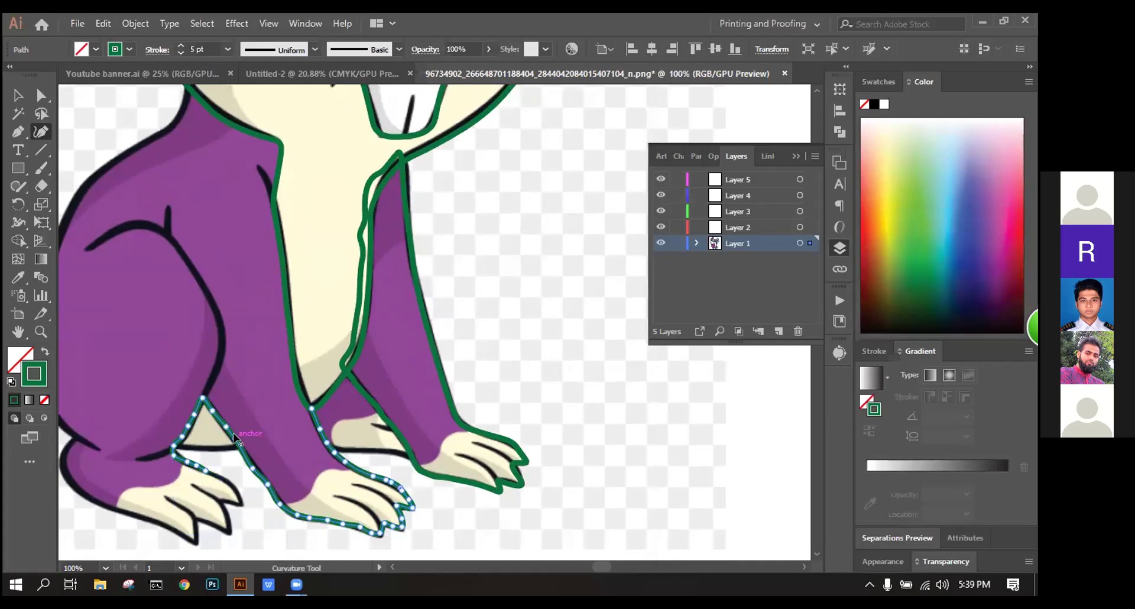
key(space)
scroll(229, 483, down, 3)
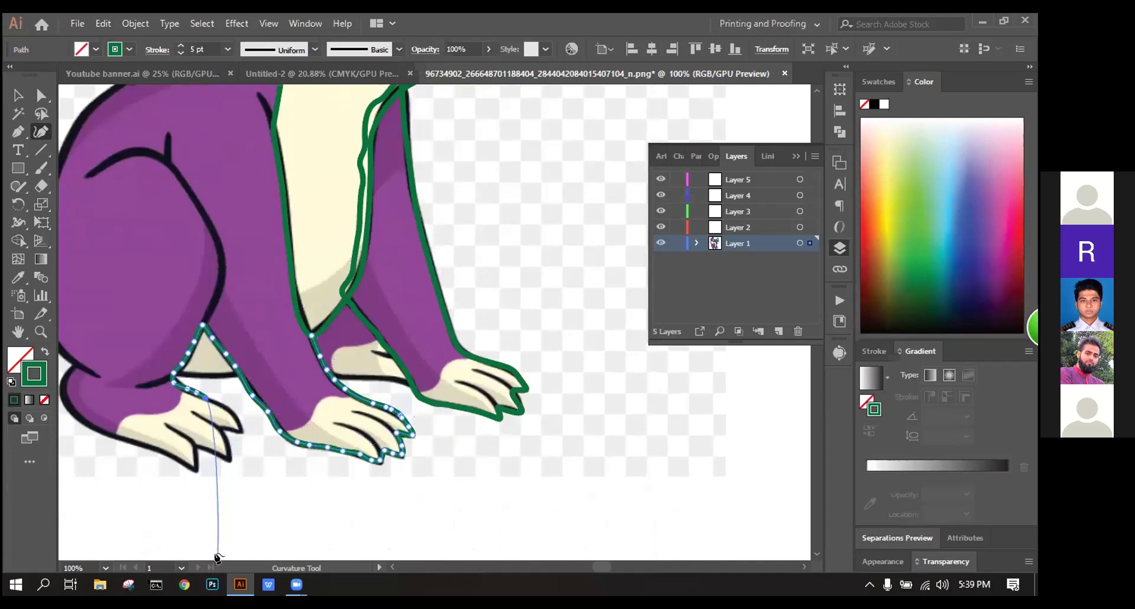
key(ctrl)
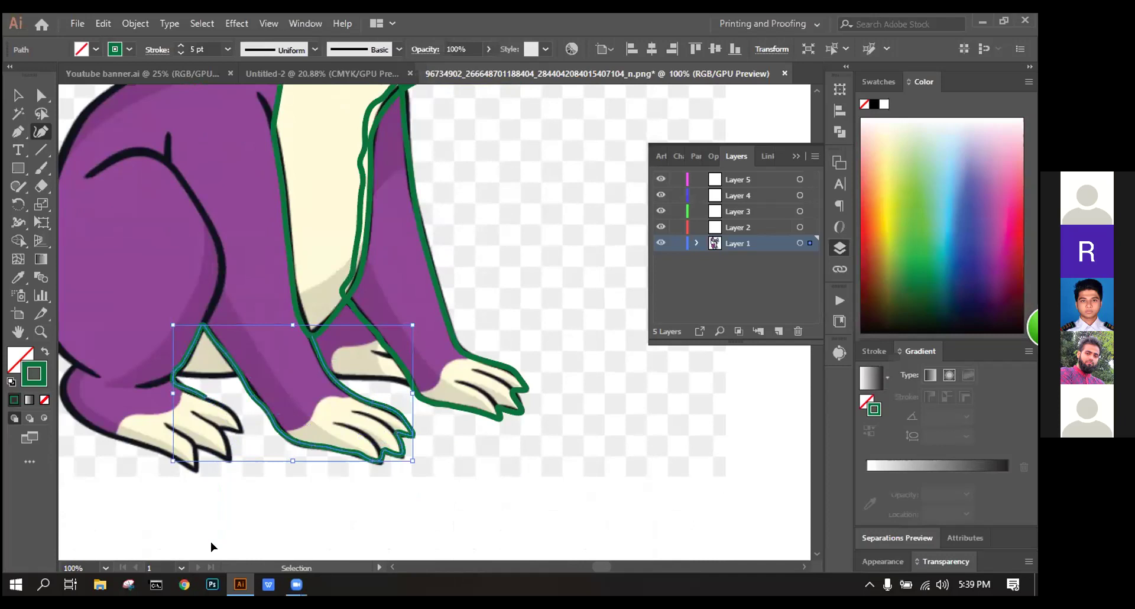
key(ctrl+minus)
key(ctrl+minus)
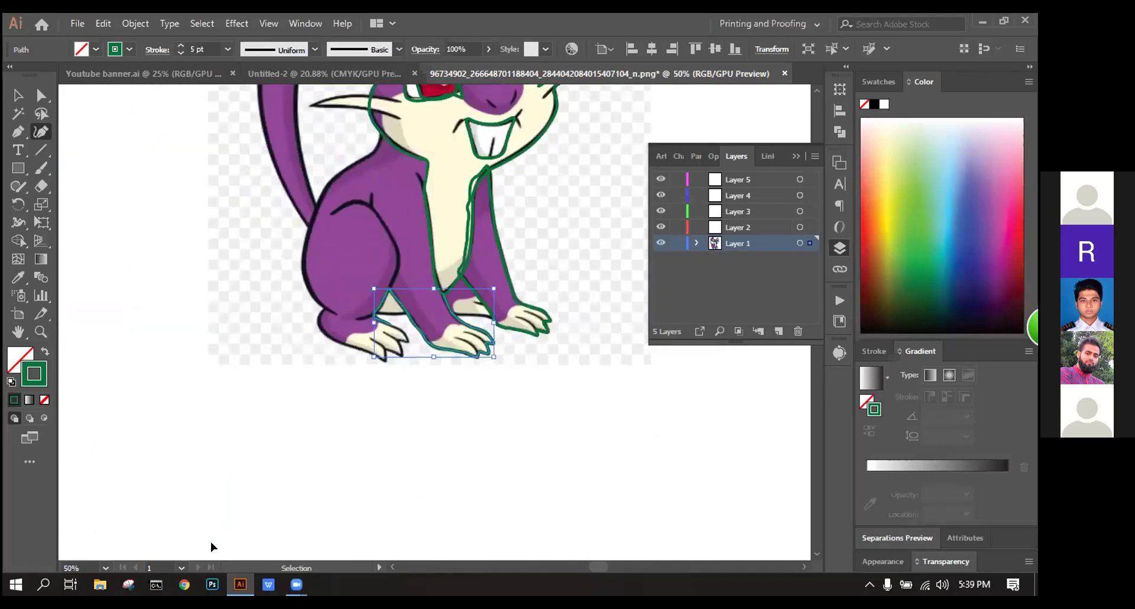
key(ctrl+minus)
key(ctrl+minus)
key(ctrl+minus)
click(387, 367)
key(ctrl+z)
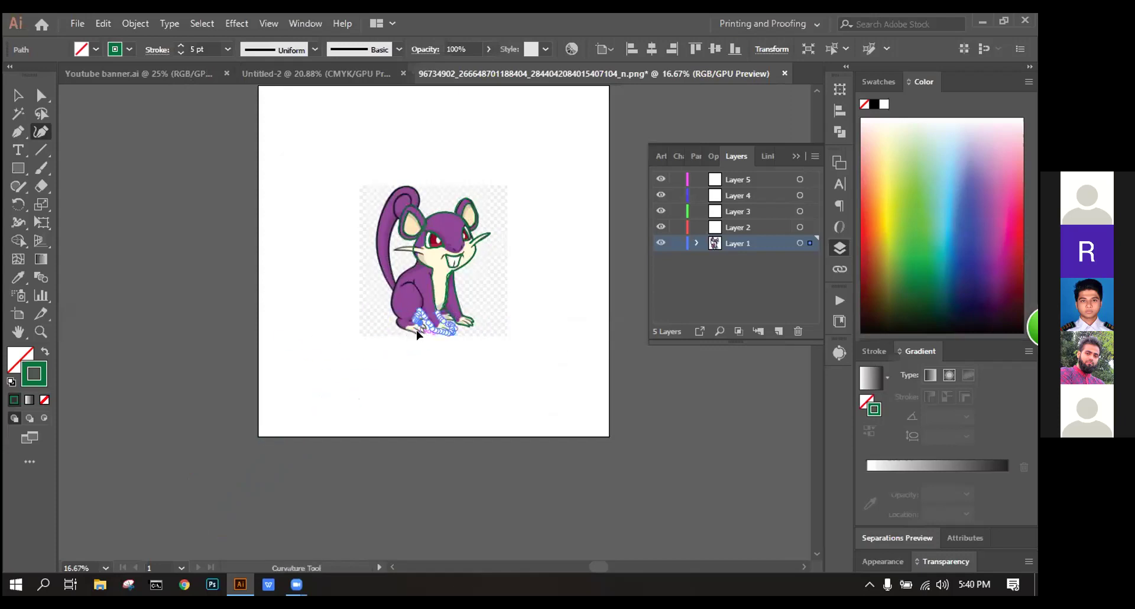
Trace the hind foot's first toe from the foot's top edge around the tip and back into the notch
key(ctrl+plus)
key(ctrl+plus)
key(ctrl+plus)
key(ctrl+plus)
key(ctrl+plus)
key(ctrl+plus)
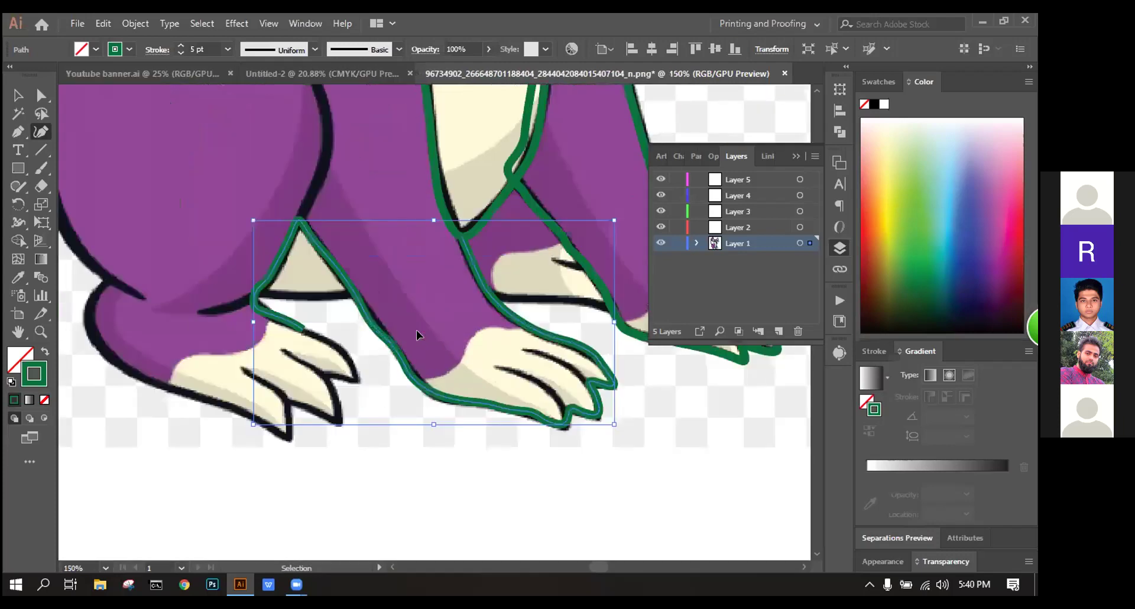
key(ctrl+plus)
key(ctrl+plus)
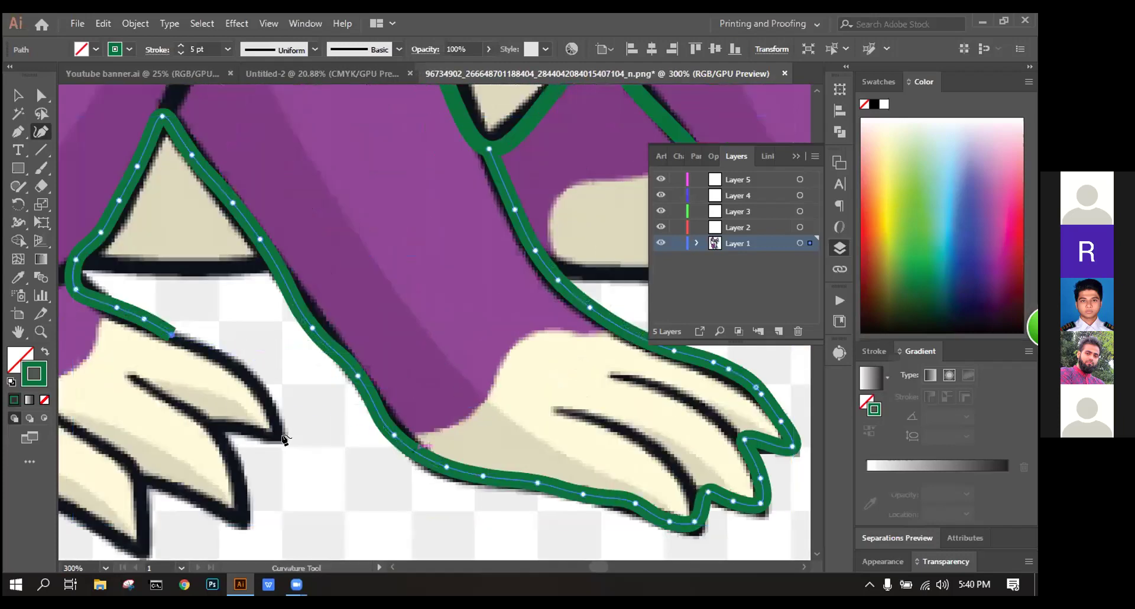
click(225, 354)
click(252, 378)
click(268, 412)
click(278, 435)
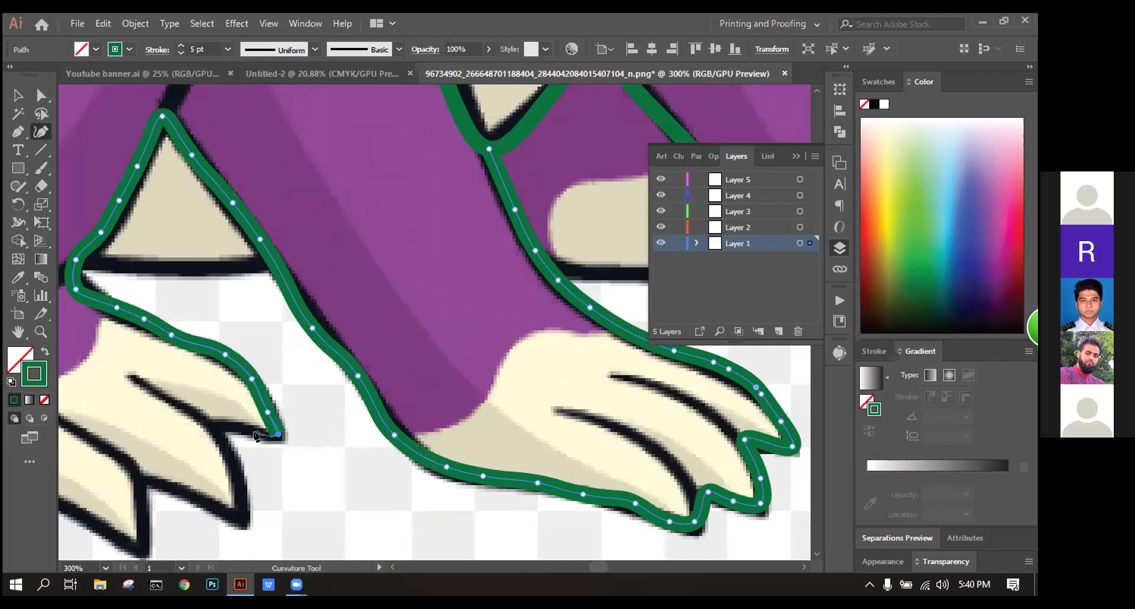
click(245, 428)
click(210, 421)
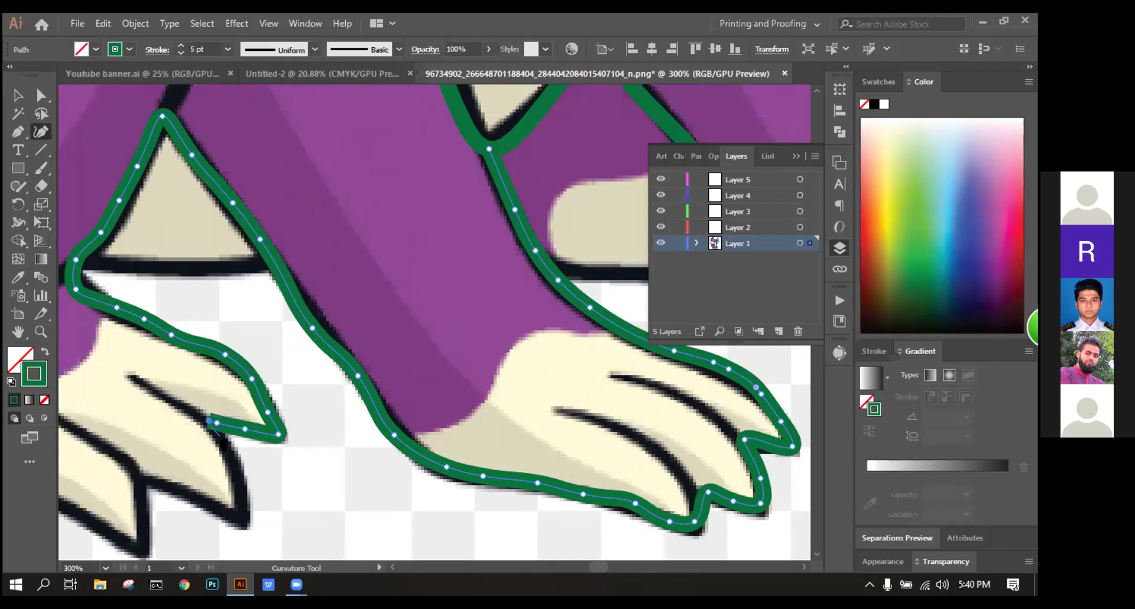
Continue the Curvature path from the notch down the outer edge of the hind foot's second toe to its tip
key(space)
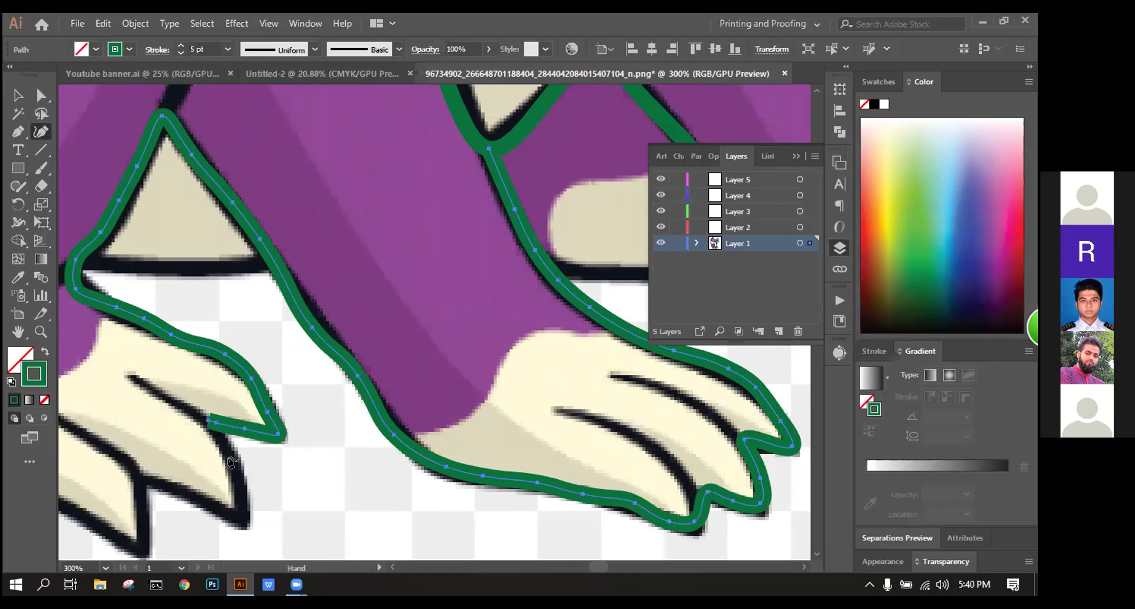
click(231, 460)
click(240, 490)
click(239, 514)
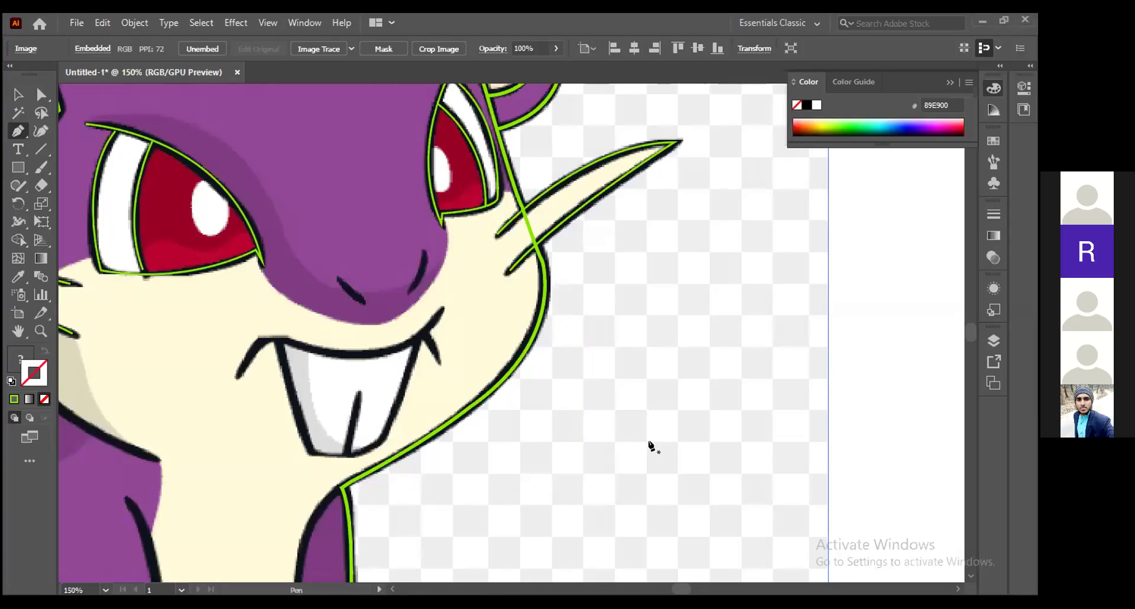
Start the tail outline with the Pen tool from the ear's edge to the tail's top and apply the green 89E900 stroke
key(ctrl)
key(ctrl+minus)
key(ctrl+minus)
mouse_move(450, 156)
mouse_down()
mouse_move(531, 262)
mouse_move(602, 327)
mouse_up()
drag(583, 285, 719, 335)
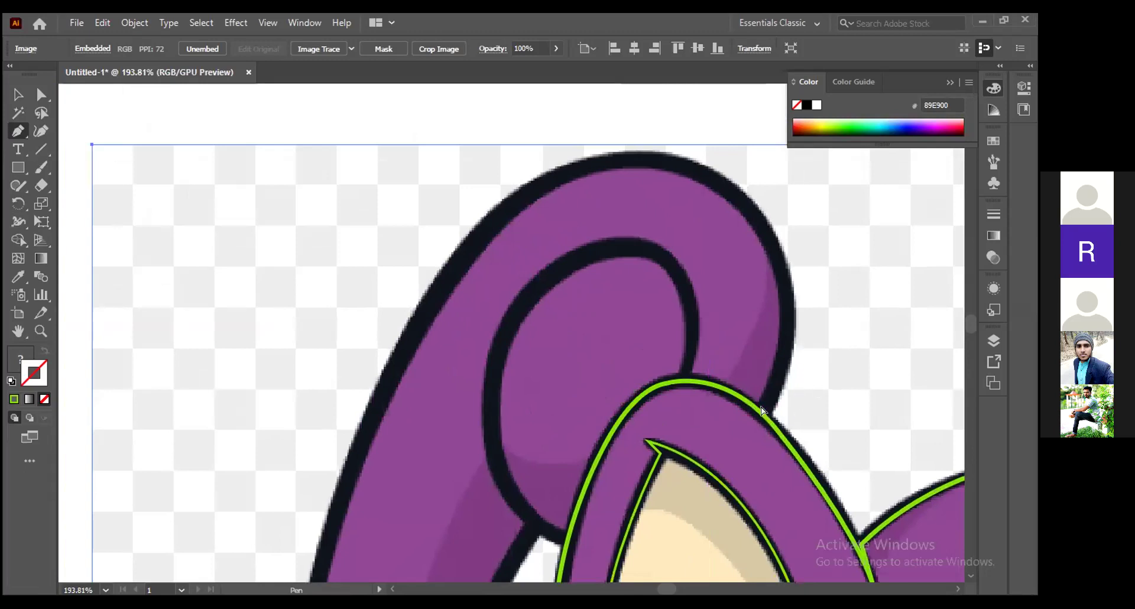
scroll(762, 406, down, 5)
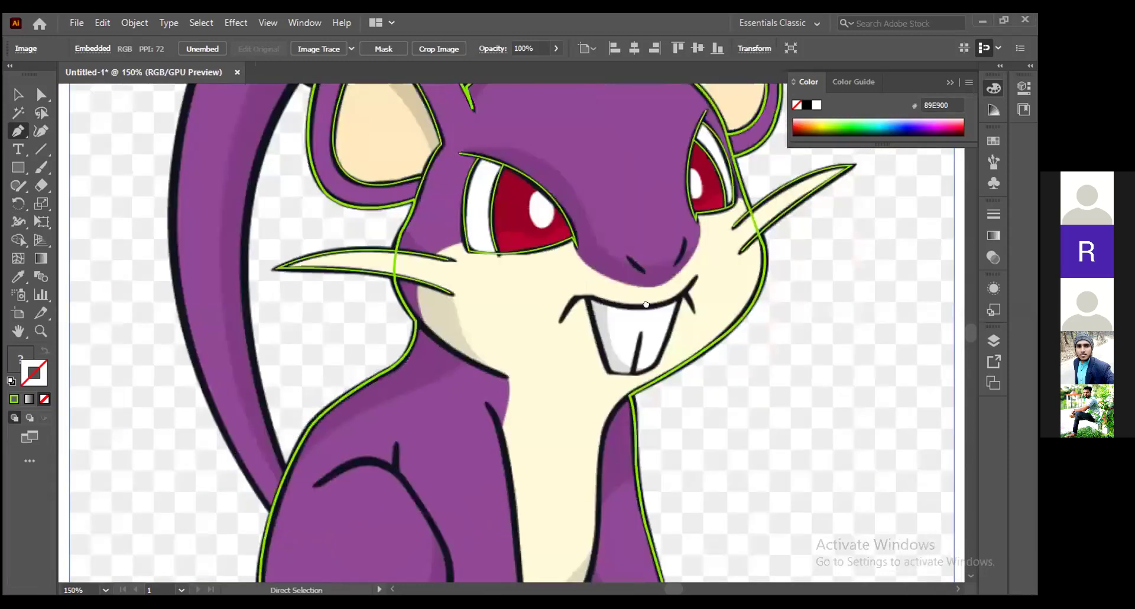
drag(429, 127, 470, 204)
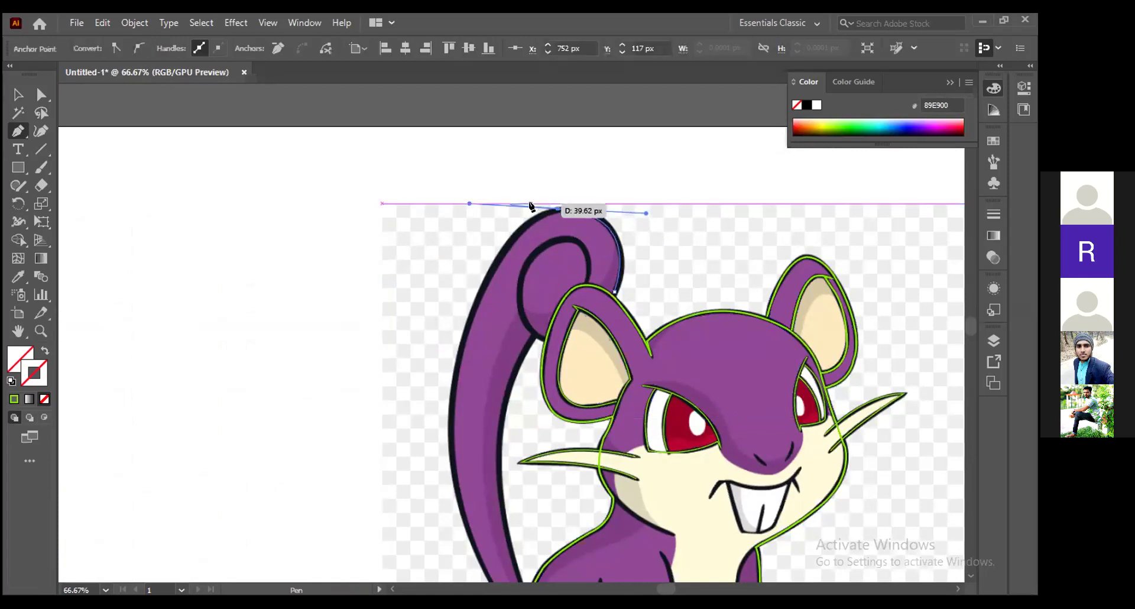
click(15, 399)
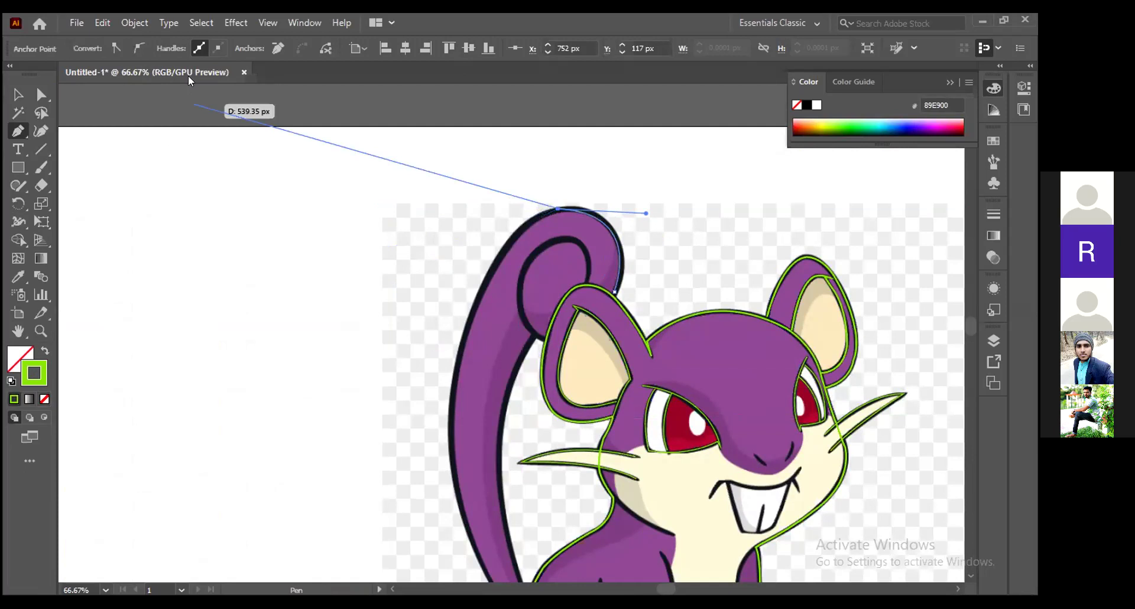
Continue the Pen path down the tail's outer edge with two curved anchors, removing each one's outgoing handle
key(space)
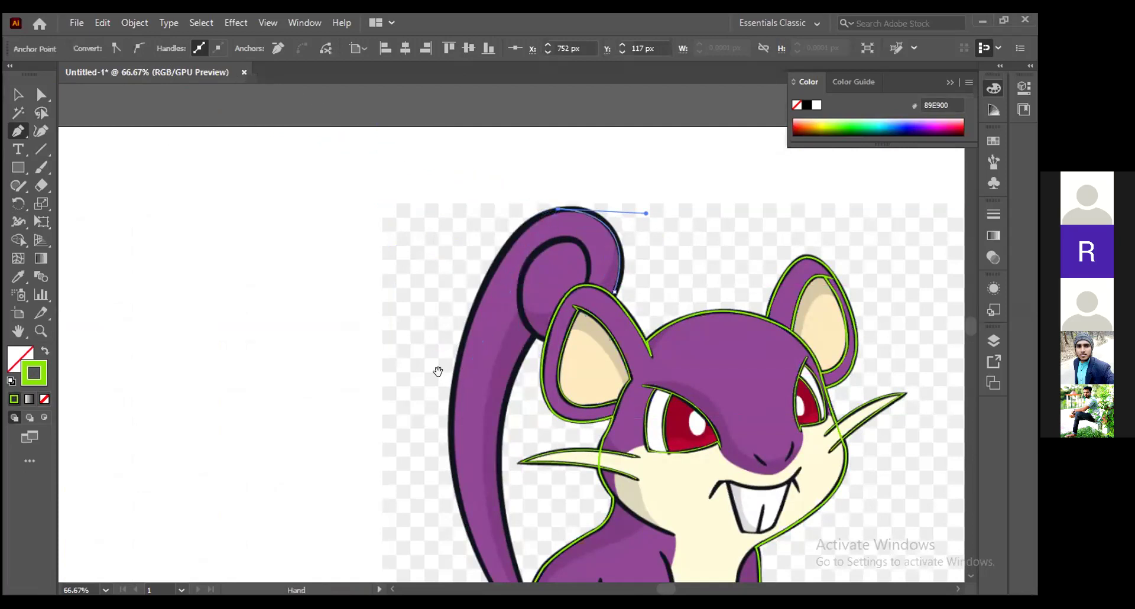
drag(440, 378, 382, 439)
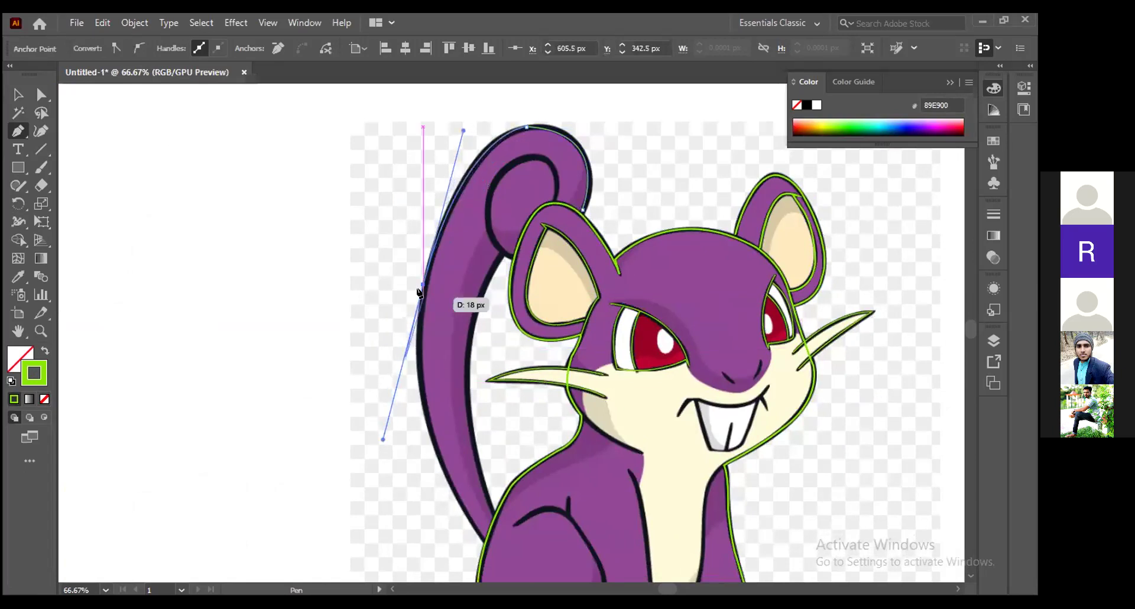
click(420, 286)
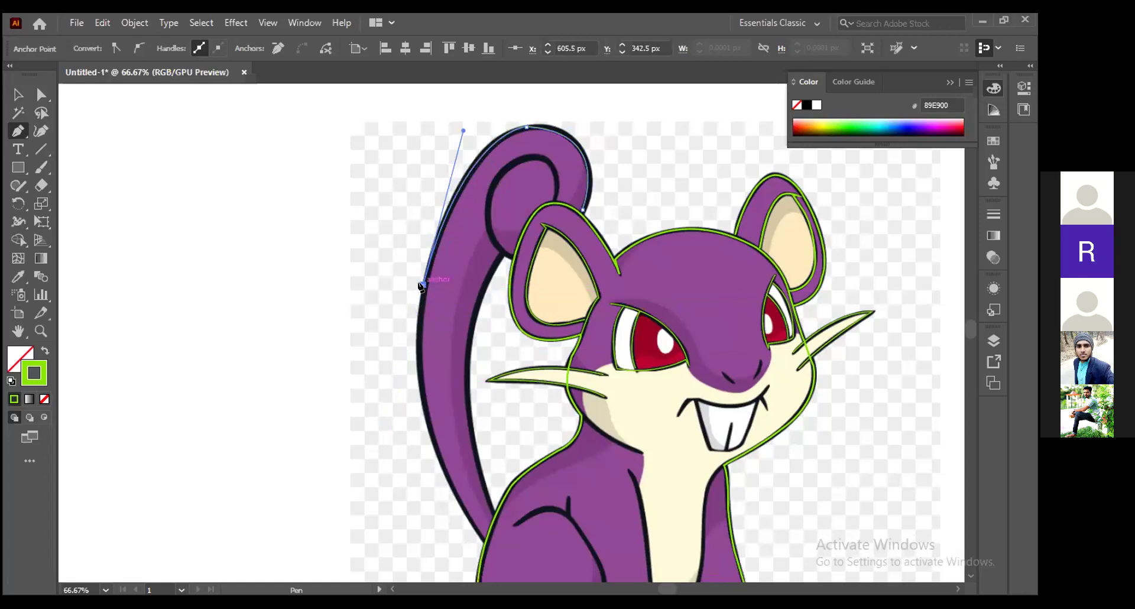
key(space)
drag(289, 289, 138, 196)
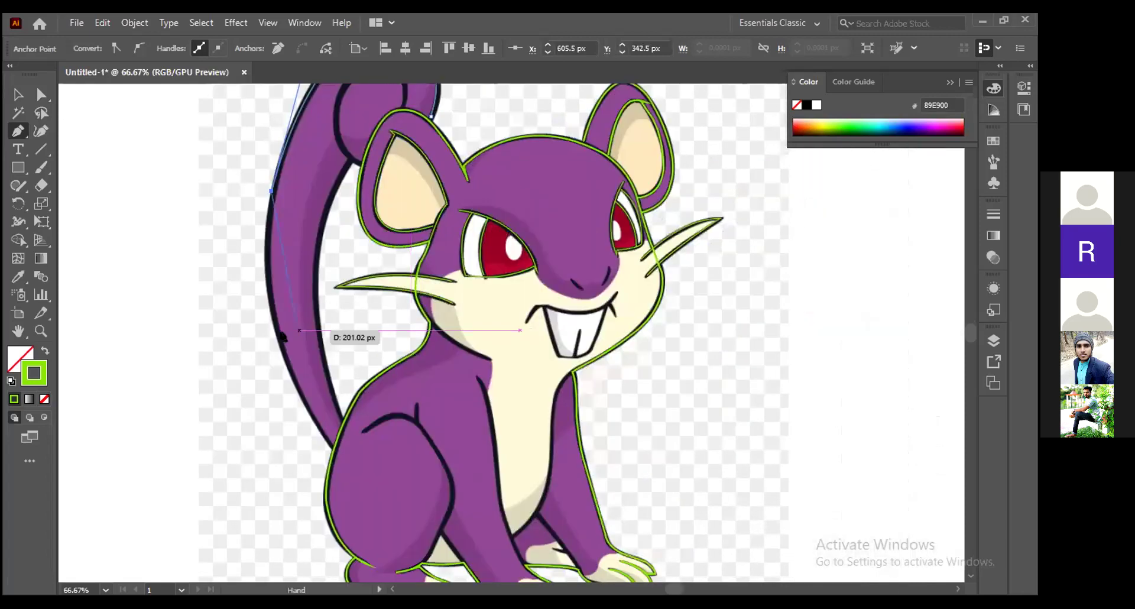
drag(282, 351, 302, 410)
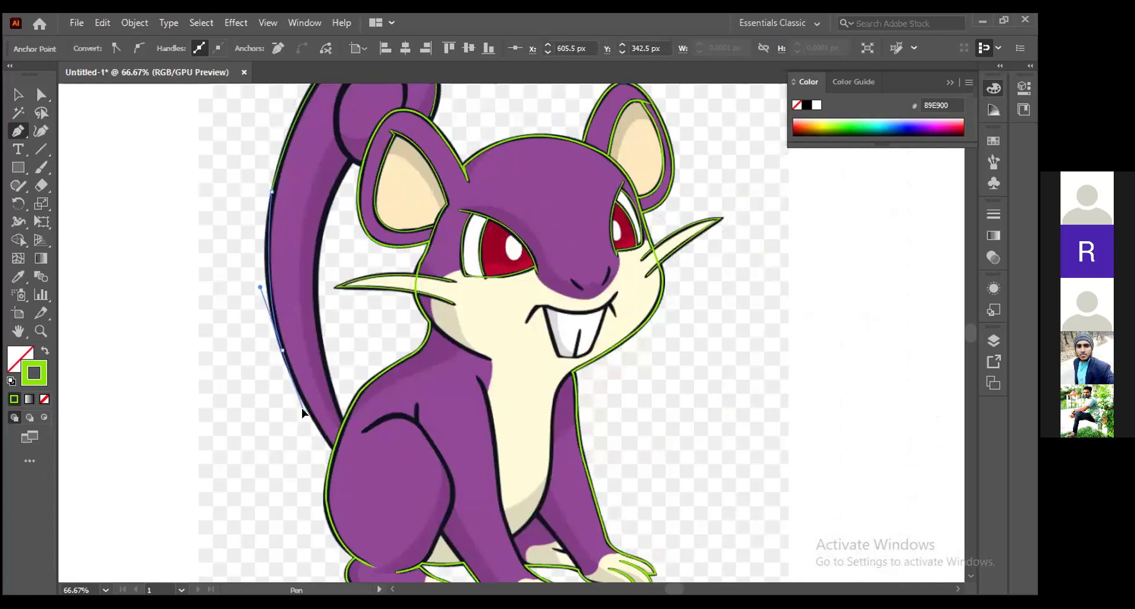
click(281, 350)
Extend the tail's outer edge down to where it meets the character's back
key(space)
drag(290, 356, 289, 309)
drag(330, 399, 343, 416)
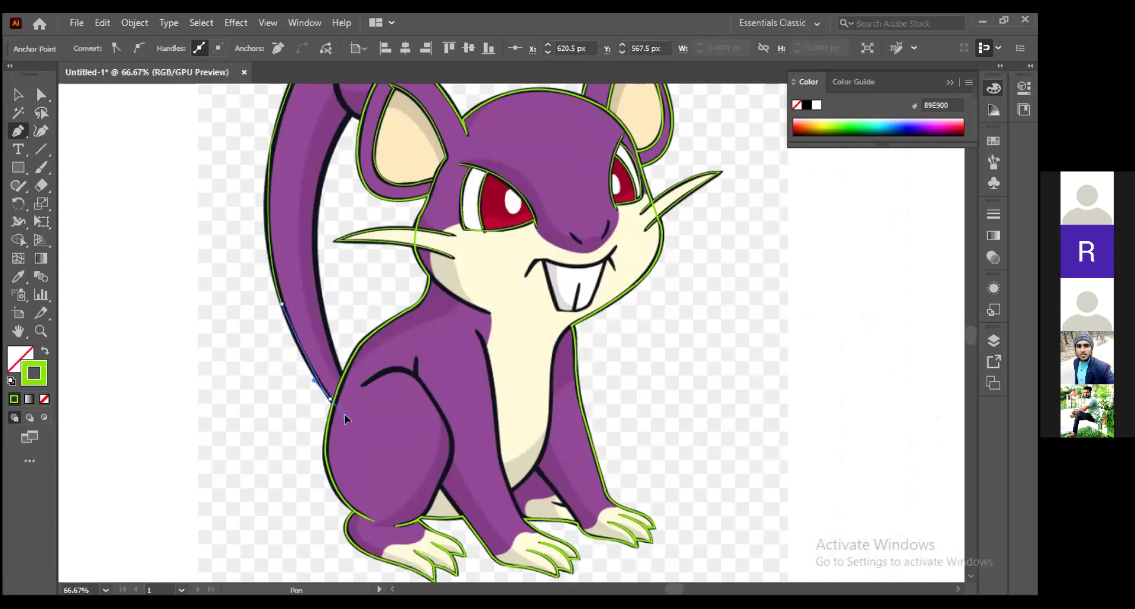
drag(329, 402, 324, 407)
ctrl+click(261, 385)
Reselect the tail path and pick it up again with the Pen tool from its lower end at the back
scroll(216, 414, up, 4)
drag(249, 404, 261, 411)
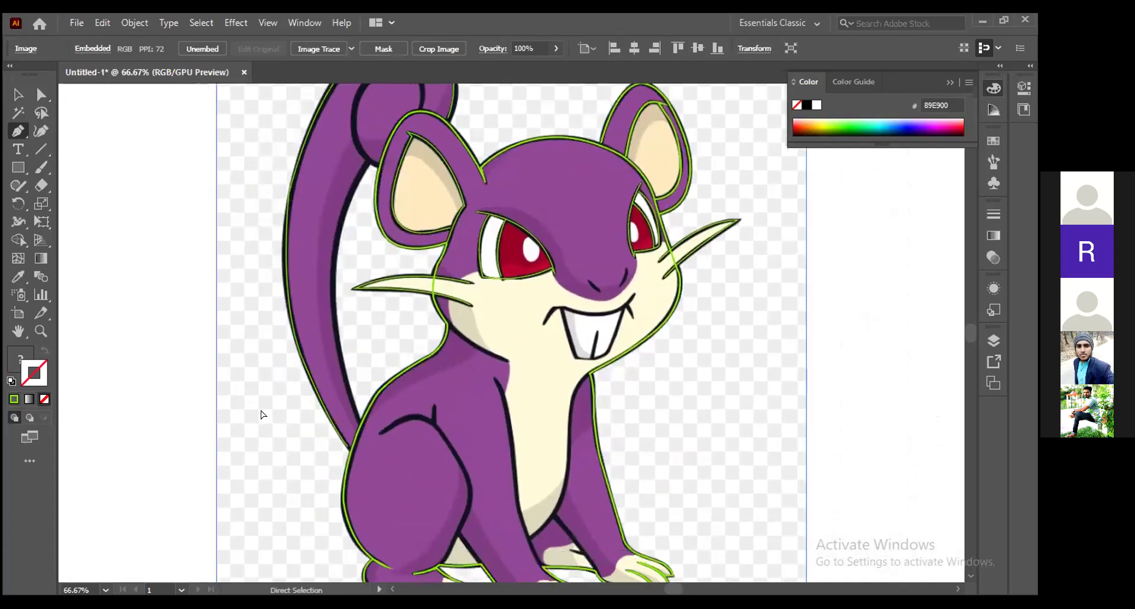
ctrl+shift+click(379, 382)
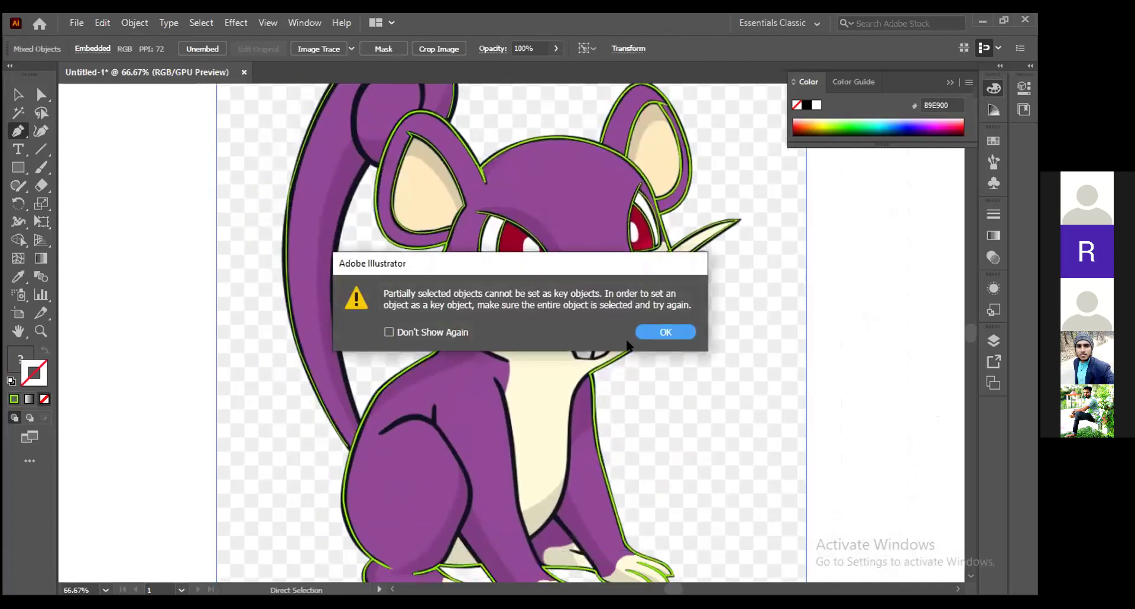
click(648, 331)
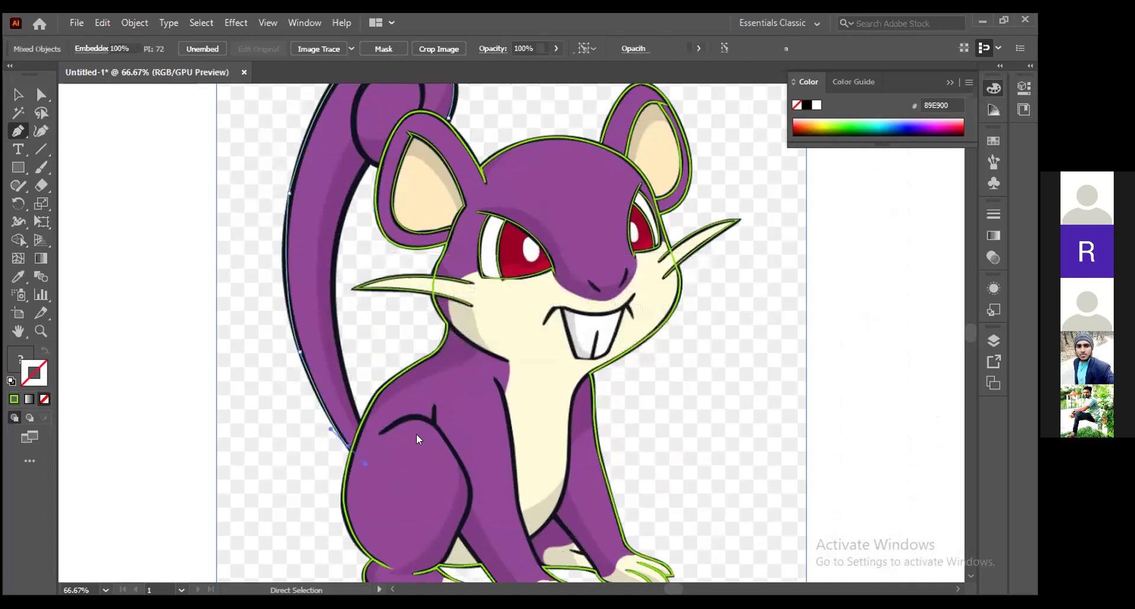
click(346, 455)
key(ctrl+space)
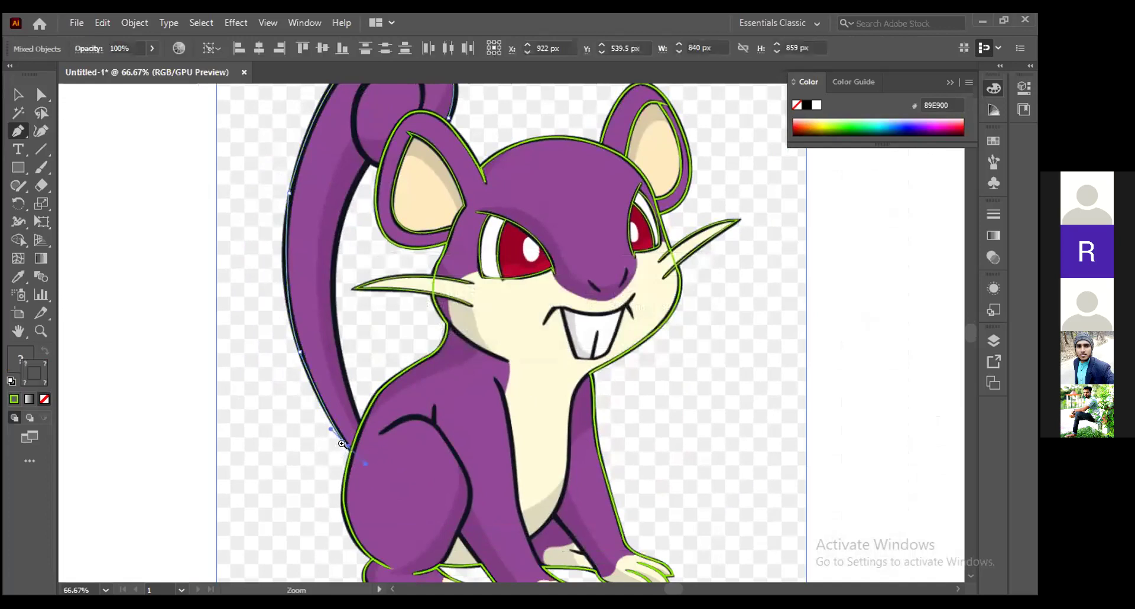
ctrl+click(397, 412)
drag(397, 407, 372, 538)
click(487, 467)
click(489, 468)
click(649, 332)
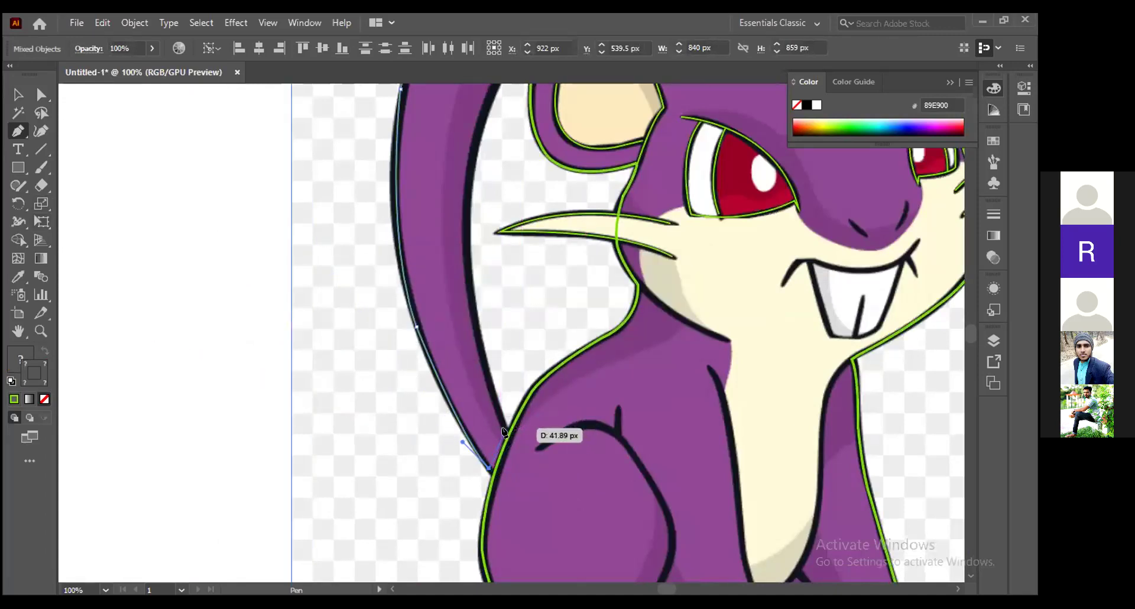
Carry the tail path across its base and curve it partway up the inner edge
click(503, 432)
click(658, 330)
scroll(337, 431, right, 5)
scroll(337, 431, up, 4)
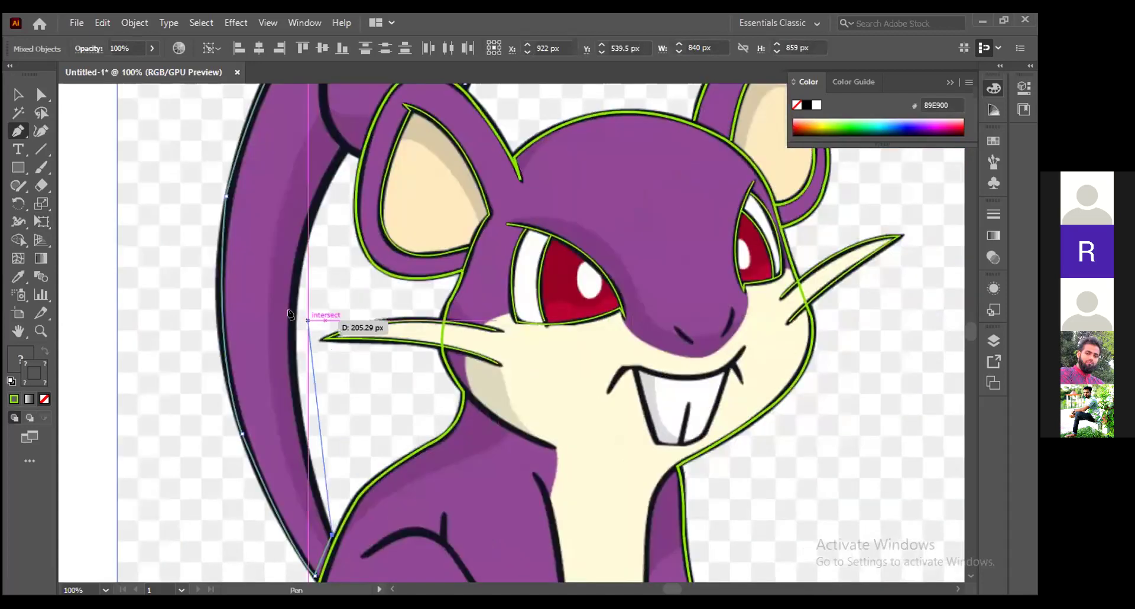
drag(286, 274, 296, 196)
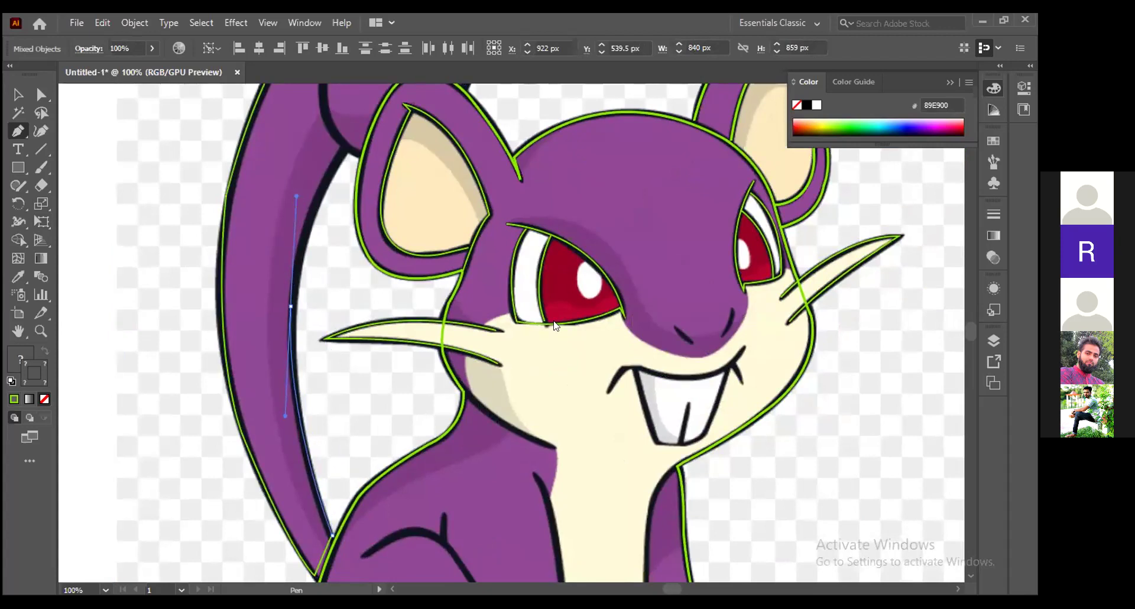
Remove the outgoing handle of the anchor midway up the tail's inner edge
click(292, 305)
click(653, 334)
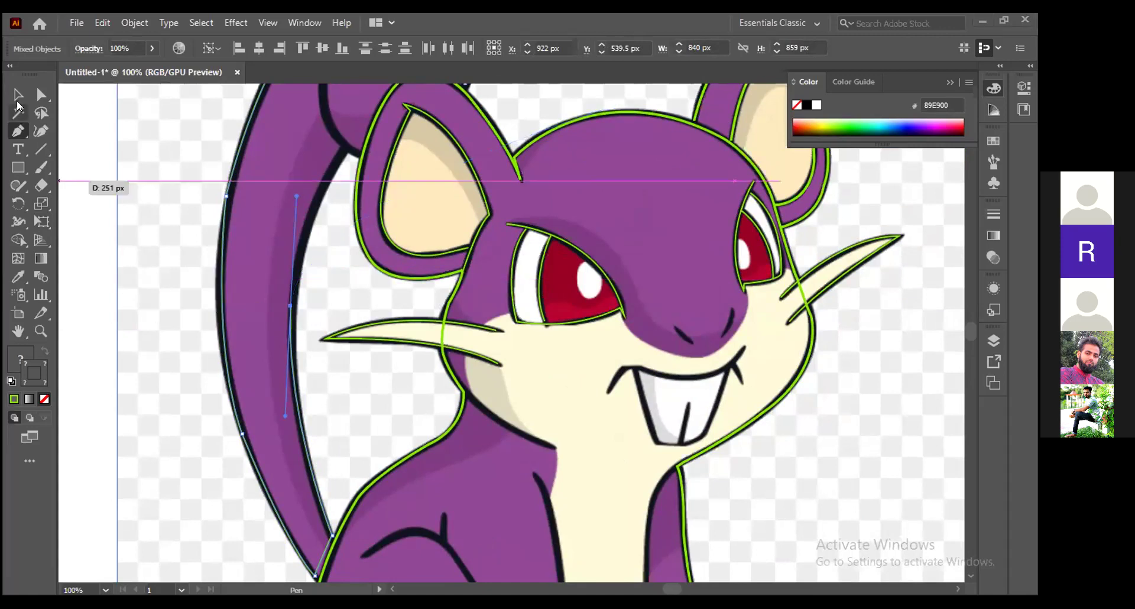
click(288, 306)
ctrl+click(287, 304)
key(Return)
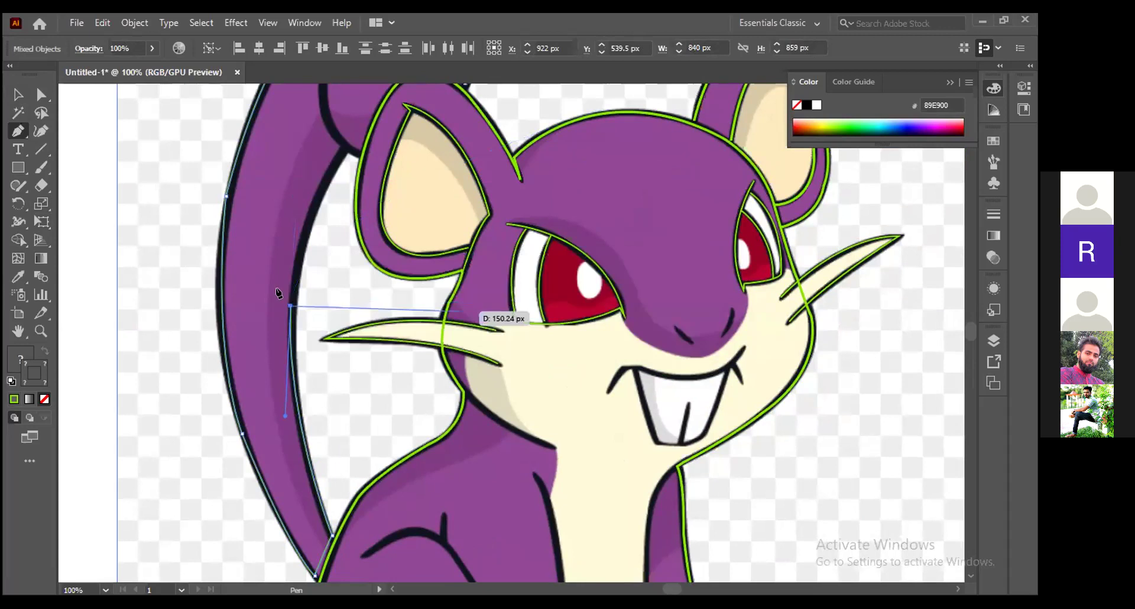
Continue the tail path up its inner edge to the curl beside the ear and end the path there
key(space)
drag(398, 256, 380, 305)
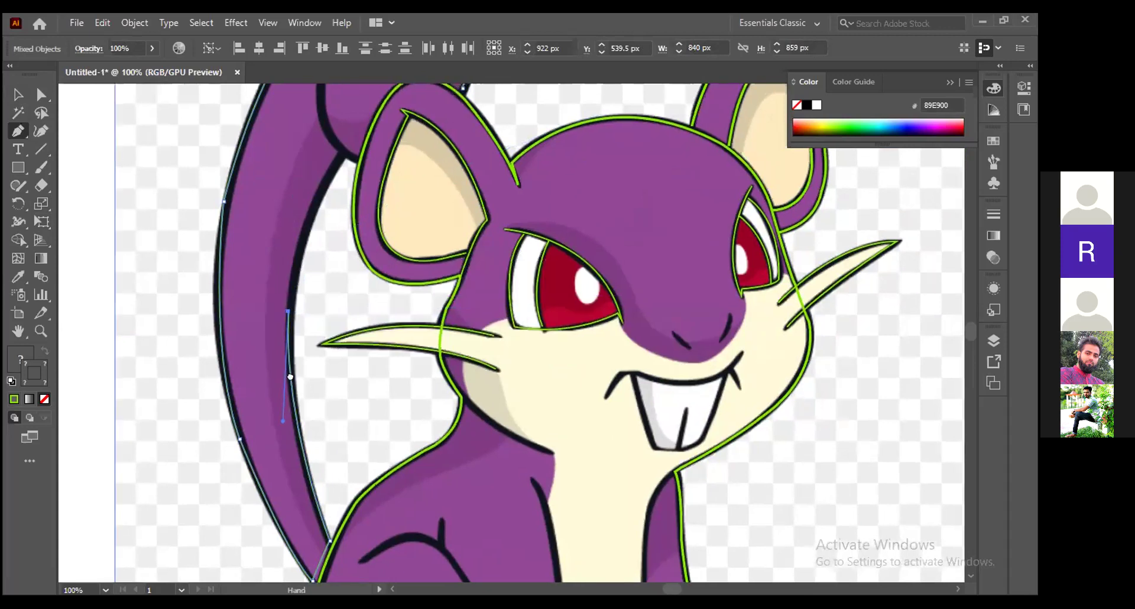
drag(290, 377, 250, 446)
drag(256, 286, 194, 328)
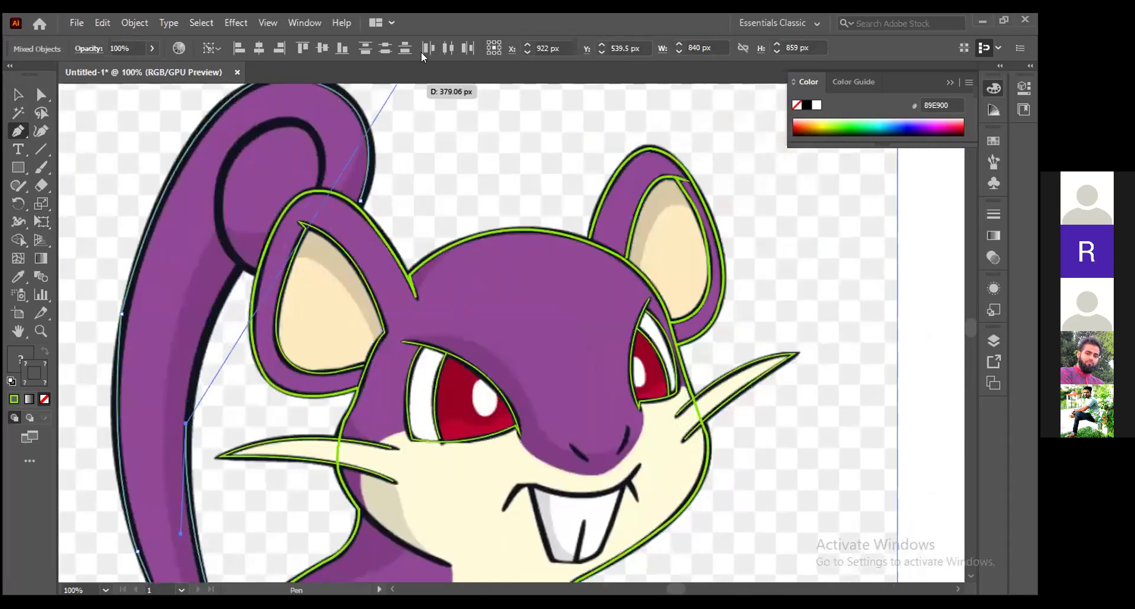
key(v)
click(19, 131)
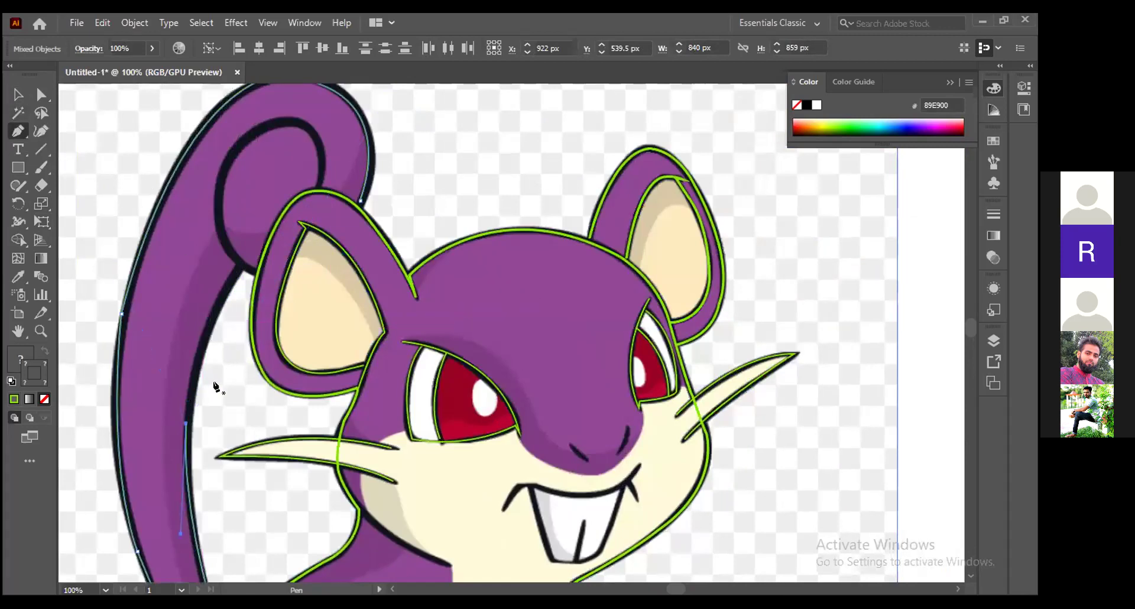
click(186, 422)
drag(240, 267, 280, 216)
mouse_move(240, 266)
mouse_down()
mouse_move(246, 239)
mouse_move(256, 261)
mouse_up()
click(241, 267)
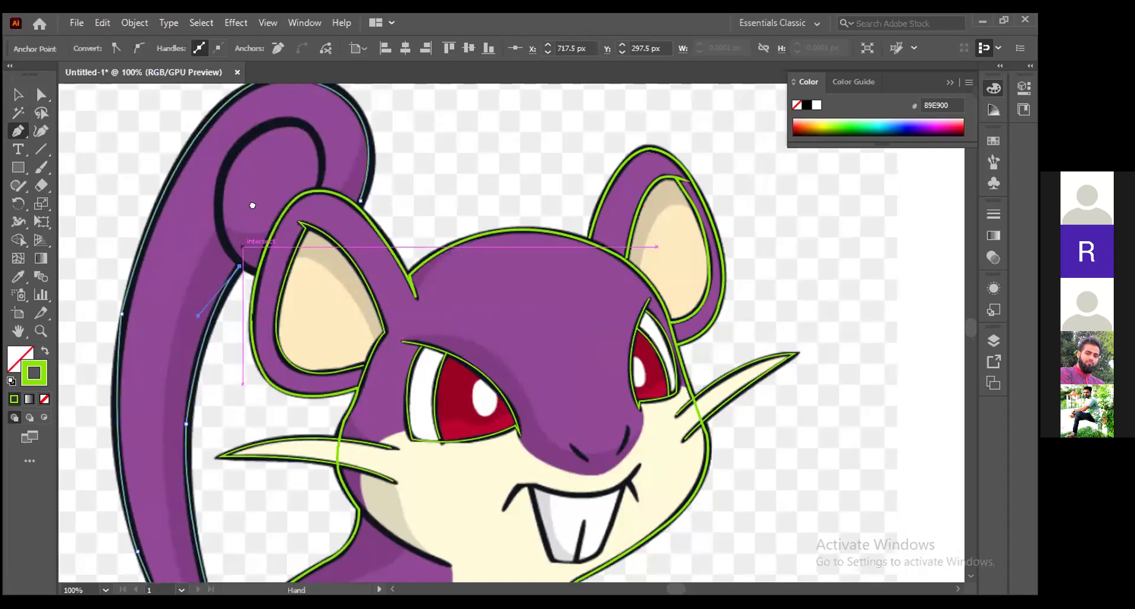
drag(252, 206, 258, 232)
drag(244, 294, 250, 313)
ctrl+click(253, 302)
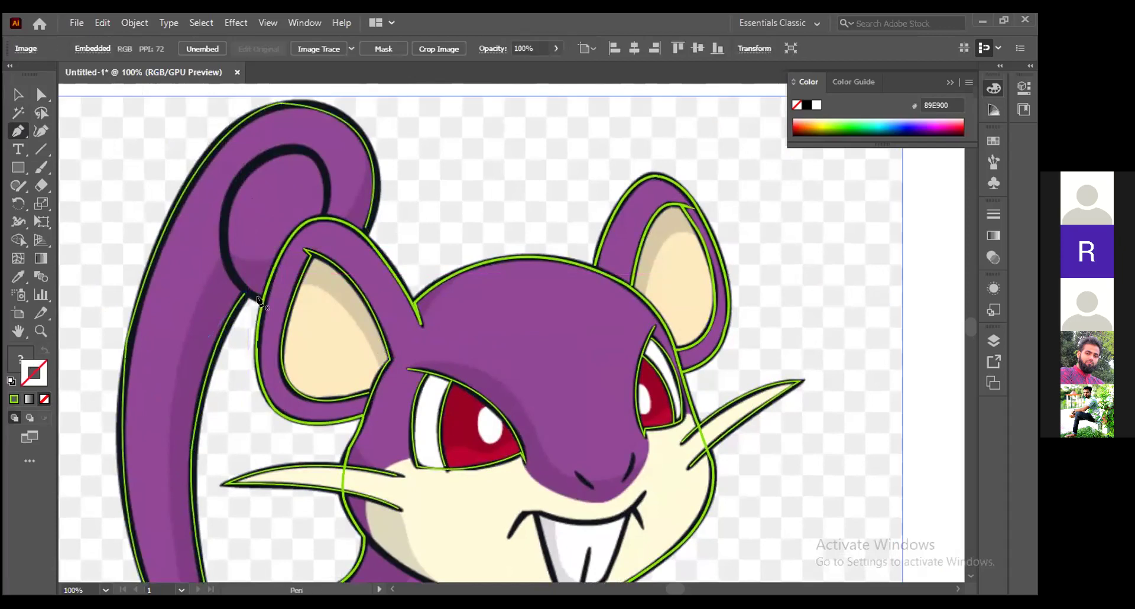
Trace the tail's inner curl from the ear around and back to the ear, with the green 89E900 stroke, and end the path
click(258, 299)
drag(302, 333, 383, 397)
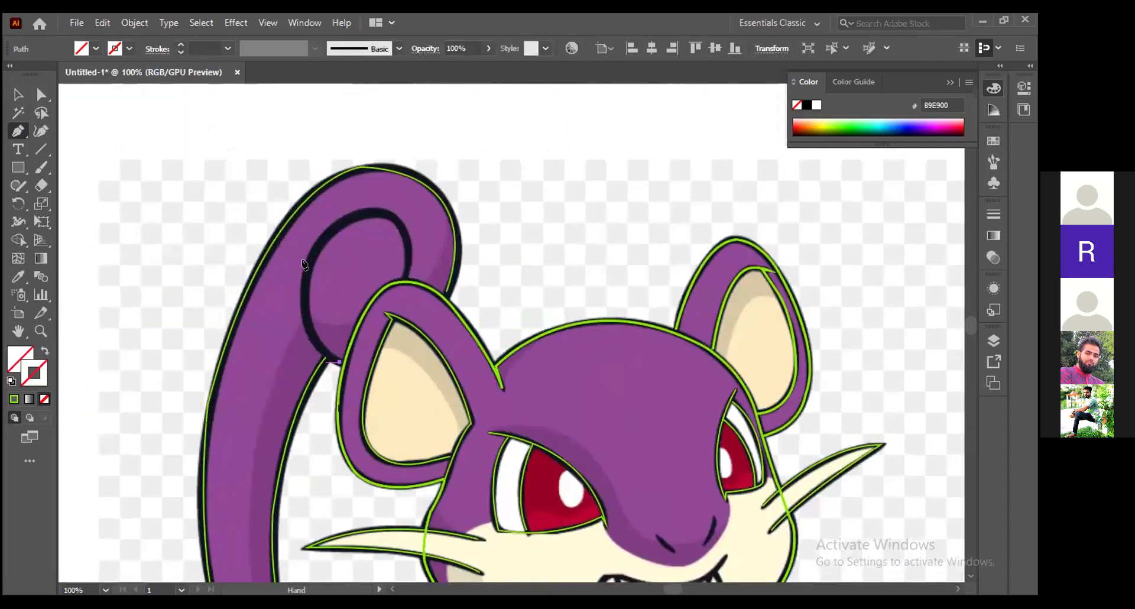
drag(308, 268, 322, 187)
click(14, 399)
drag(394, 222, 446, 251)
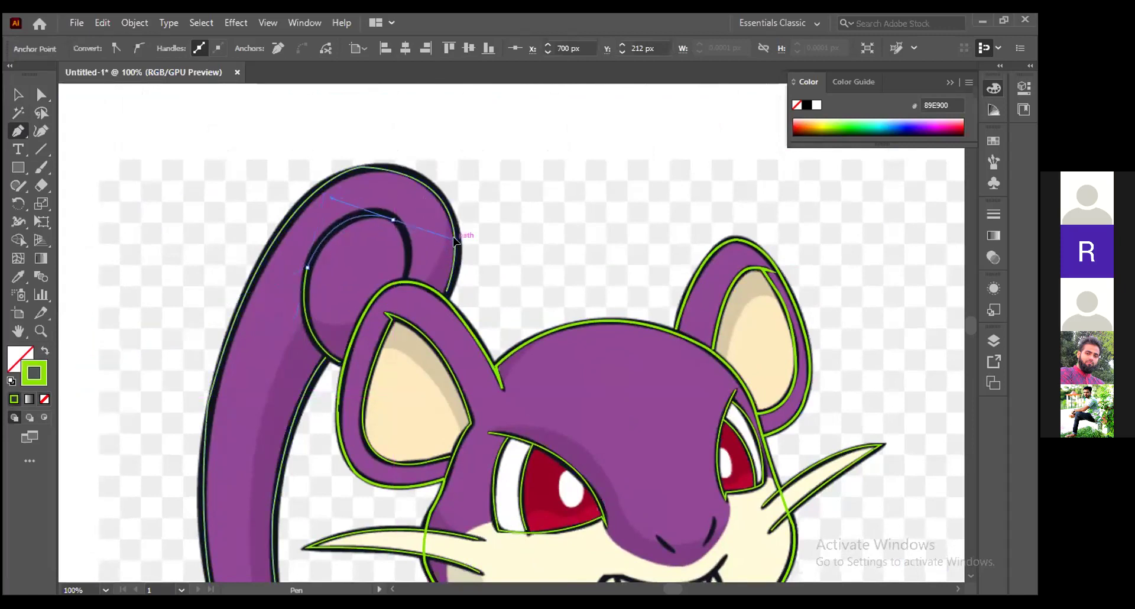
click(393, 220)
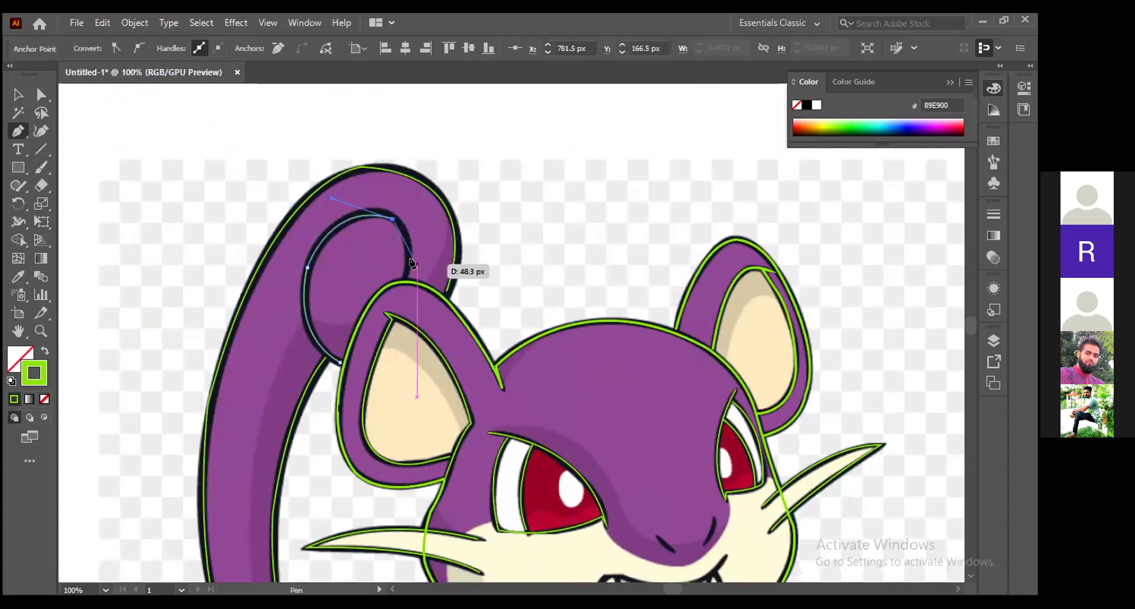
drag(406, 276, 393, 314)
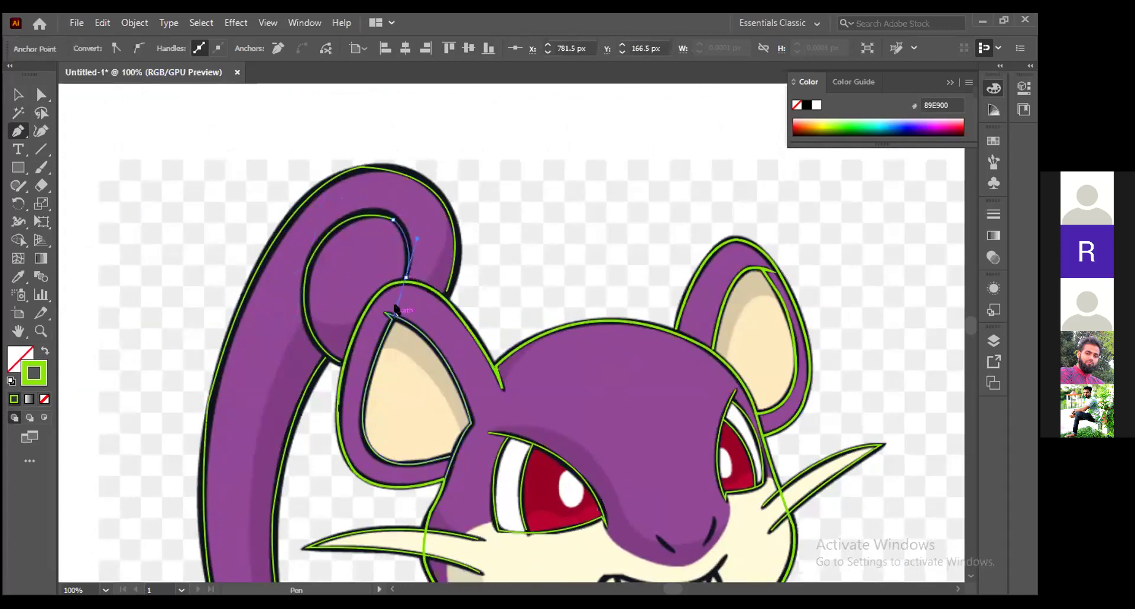
ctrl+click(492, 129)
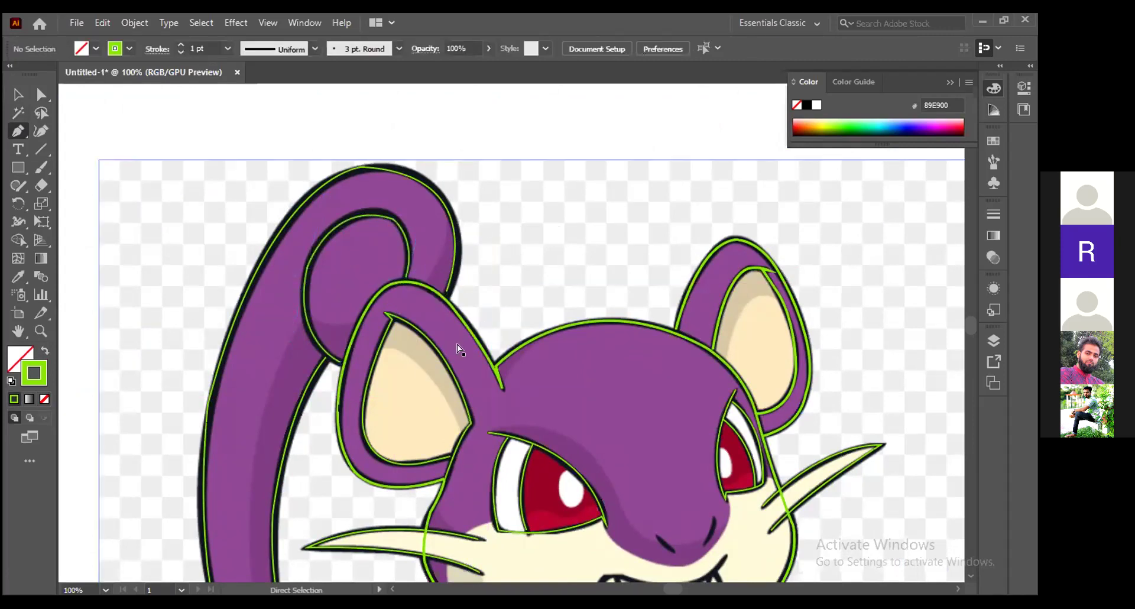
Start a Pen path where the far front leg meets the jaw and curve it down the chest's edge beside that leg
key(ctrl+minus)
drag(545, 417, 451, 267)
drag(560, 273, 545, 135)
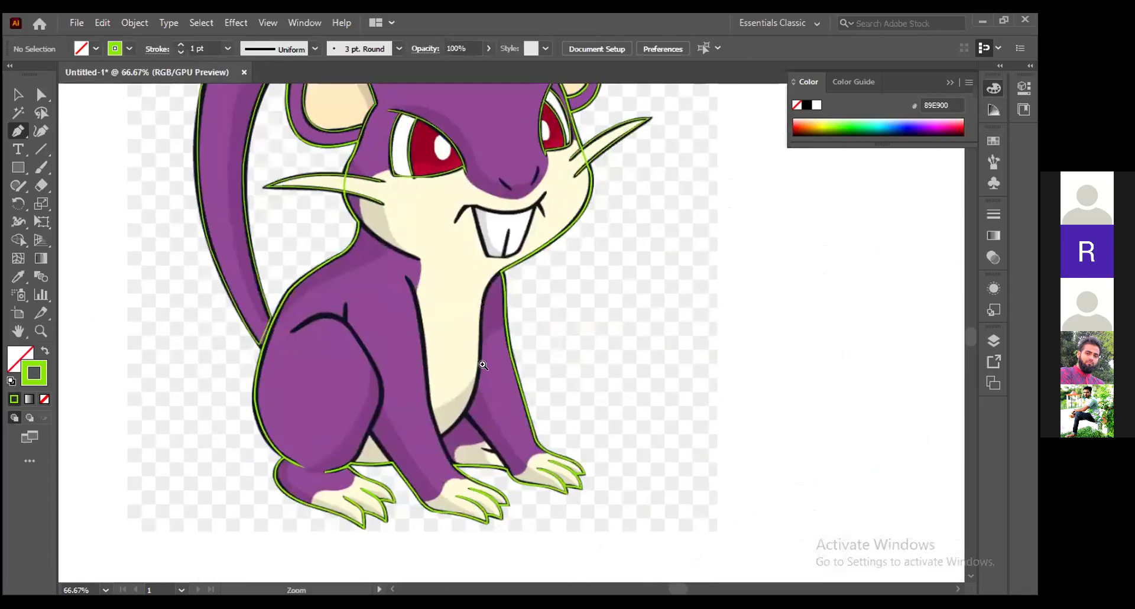
key(ctrl+plus)
drag(444, 251, 509, 225)
key(ctrl+plus)
drag(518, 166, 538, 228)
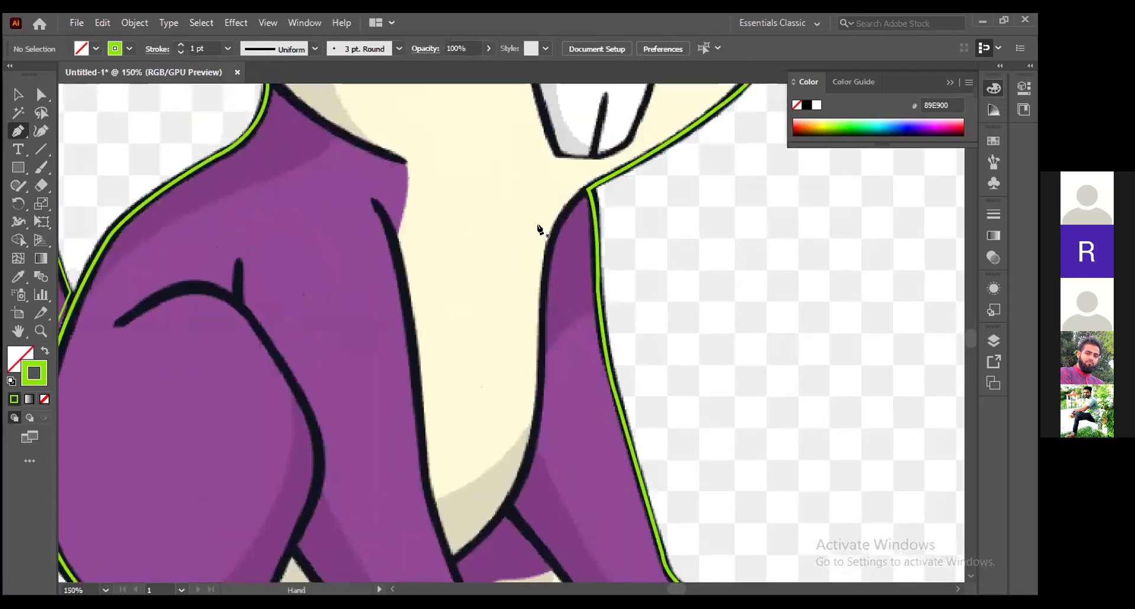
click(582, 193)
mouse_move(542, 298)
mouse_down()
mouse_move(538, 373)
mouse_move(580, 300)
mouse_move(563, 353)
mouse_up()
click(542, 299)
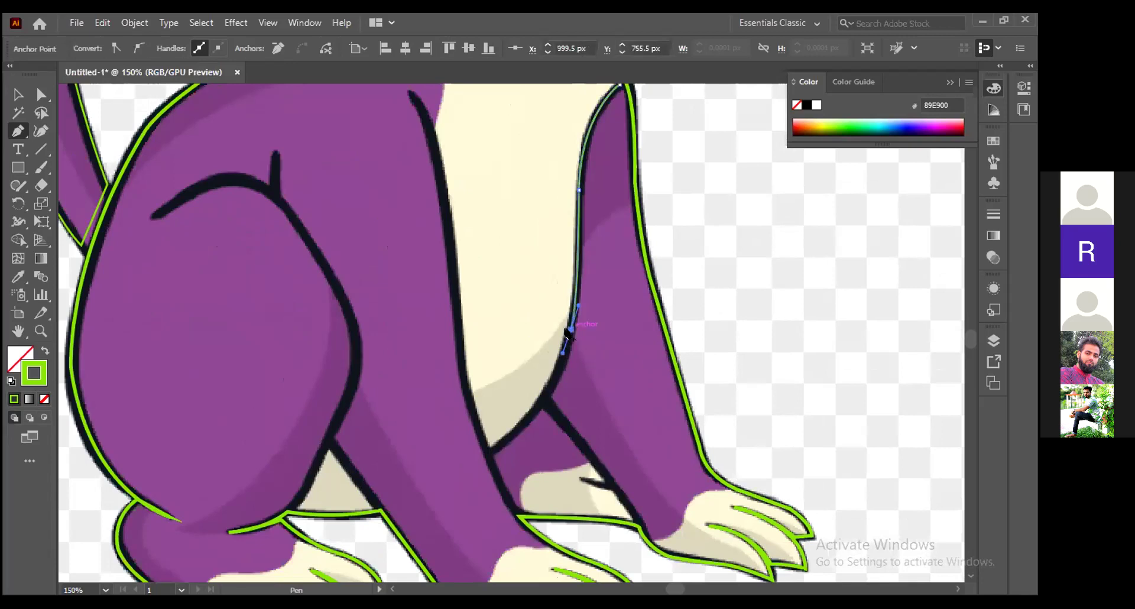
click(570, 329)
Extend the chest path to the chest's lowest tip between the front legs and remove that anchor's outgoing handle
scroll(638, 338, down, 3)
scroll(639, 337, left, 3)
drag(641, 339, 576, 376)
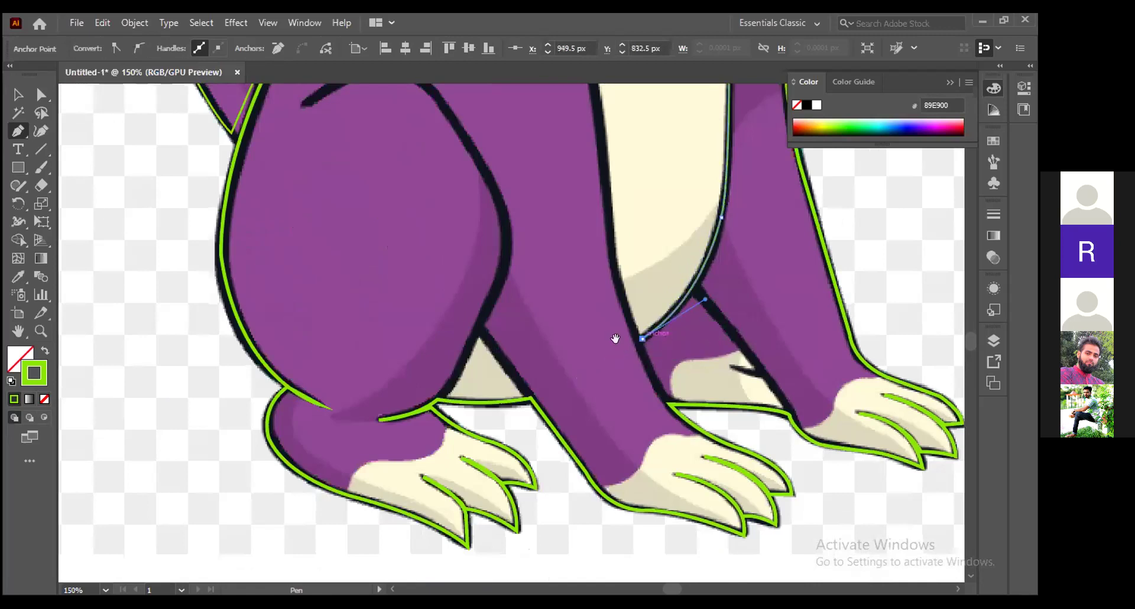
click(642, 338)
Trace the chest's opposite edge from the lowest tip up along the near front leg to the shoulder and end the path
drag(641, 371, 668, 518)
click(646, 422)
key(ctrl+z)
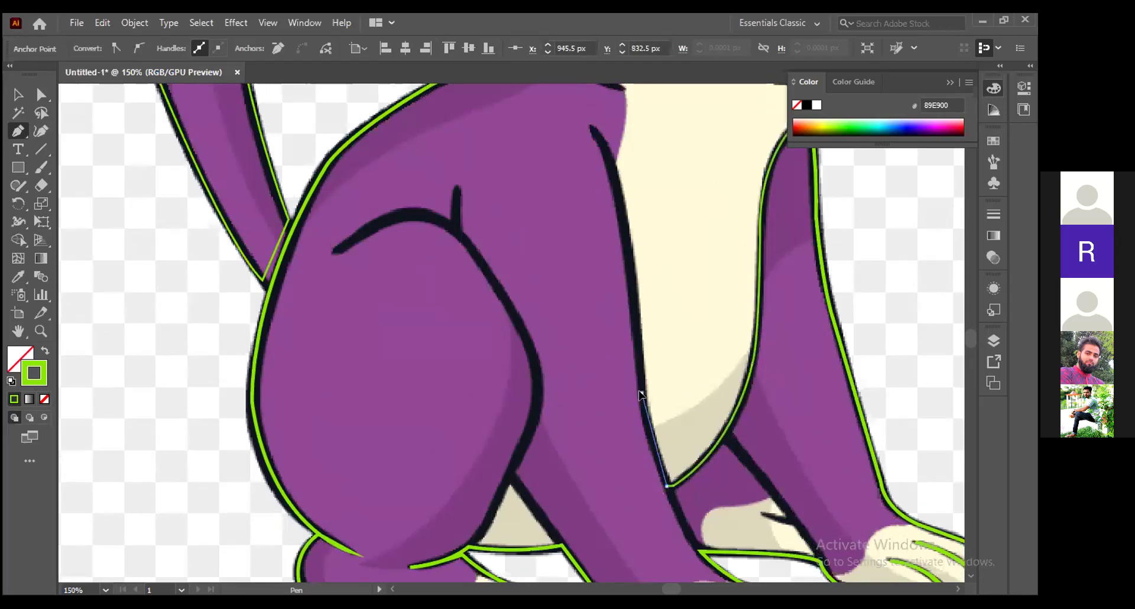
drag(641, 393, 640, 366)
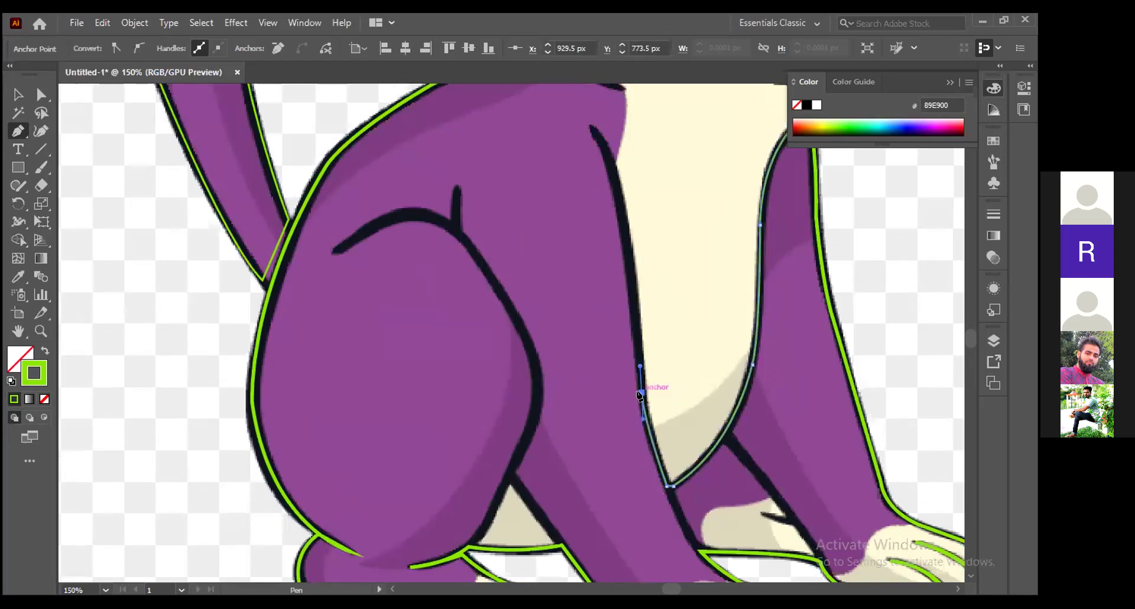
drag(666, 432, 727, 504)
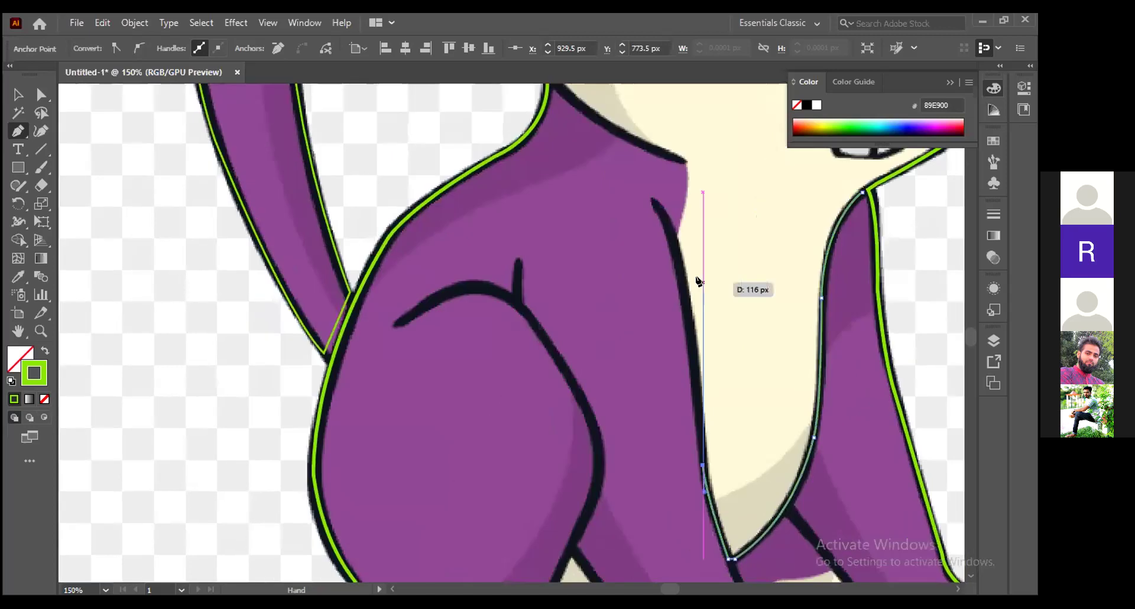
drag(681, 273, 661, 225)
drag(679, 273, 638, 189)
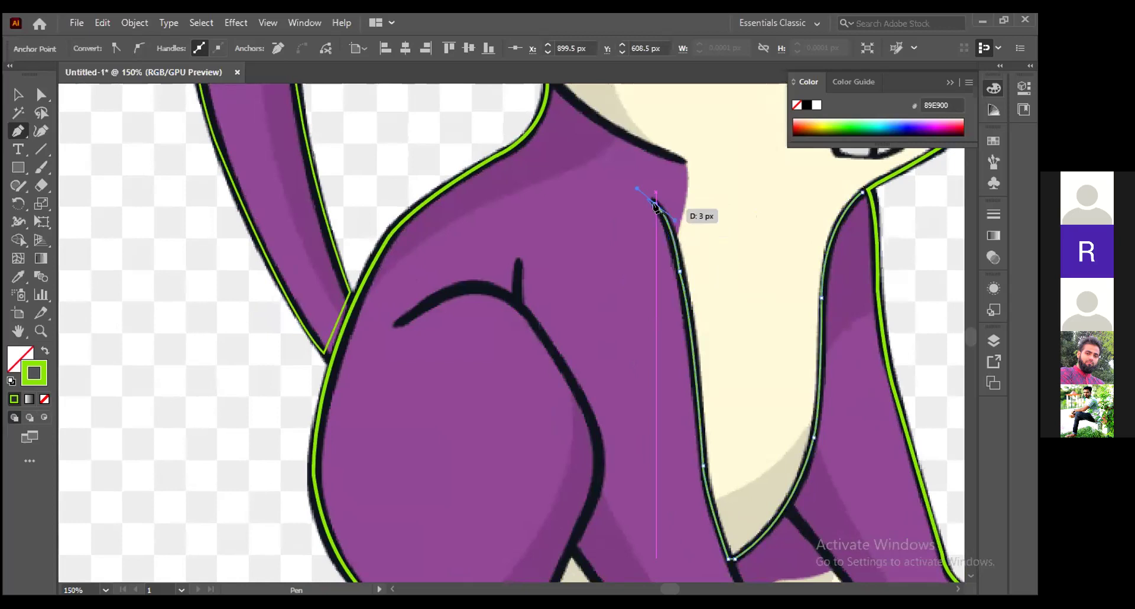
ctrl+click(727, 206)
Trace the arch over the hind thigh and its short upward spur with the Pen tool, giving the path the green stroke
drag(647, 333, 726, 220)
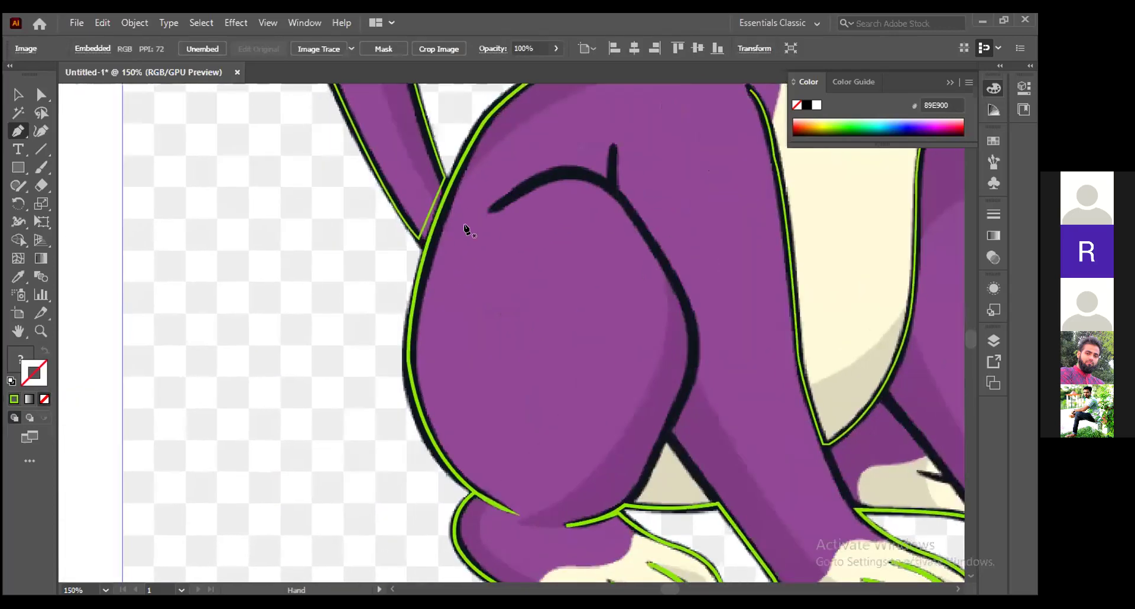
click(493, 211)
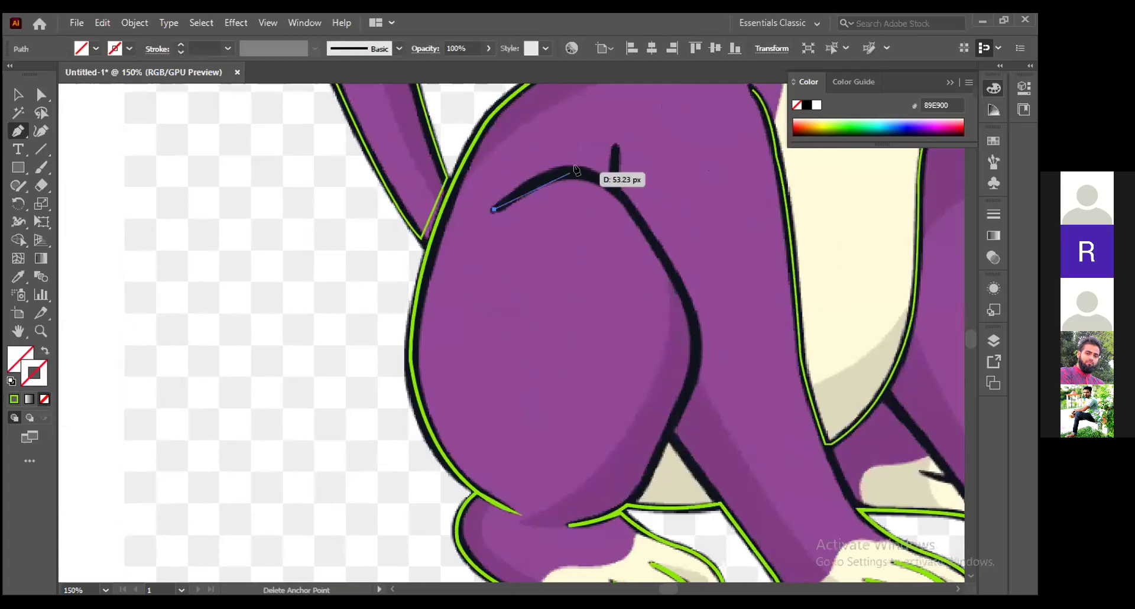
drag(596, 179, 638, 204)
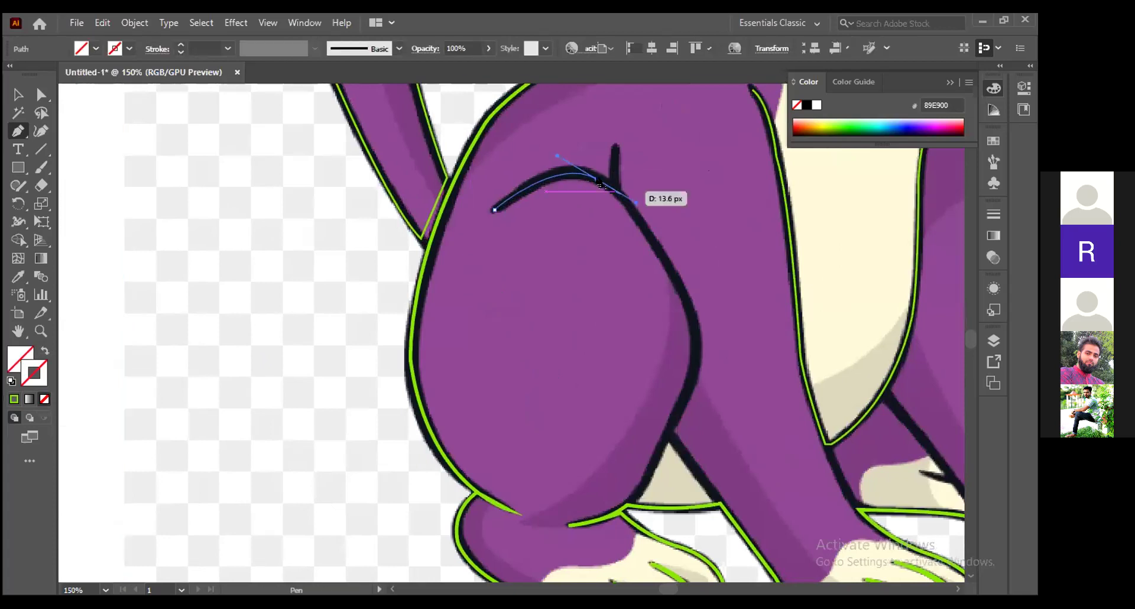
click(598, 179)
click(610, 185)
drag(615, 149, 618, 190)
click(617, 192)
key(space)
drag(579, 197, 521, 194)
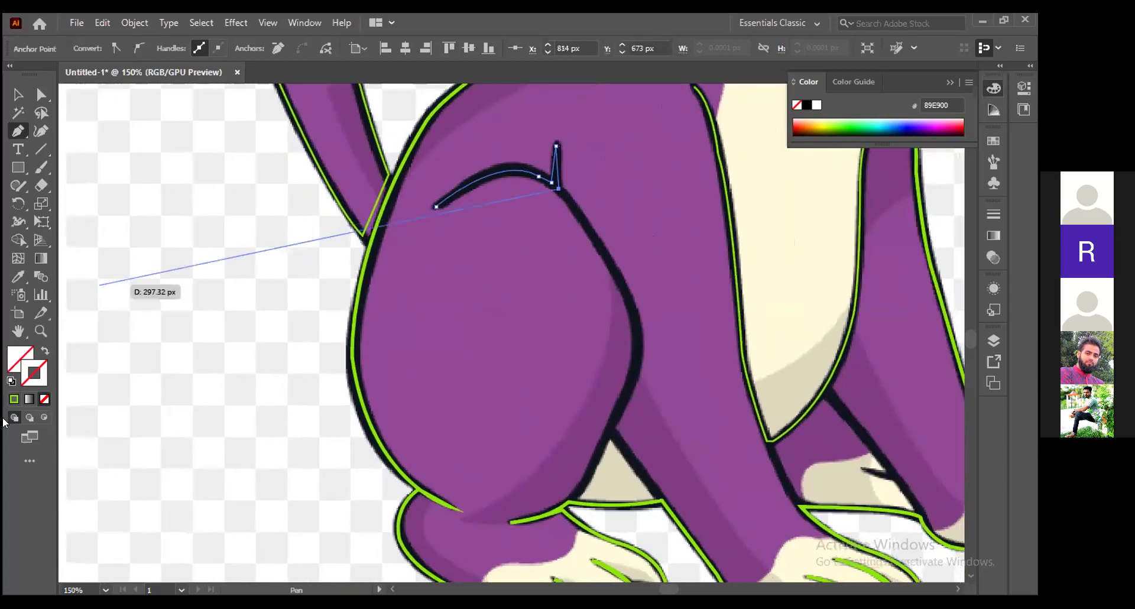
click(14, 399)
Continue the thigh path down its front curve to the top of the hind foot and end the path
key(space)
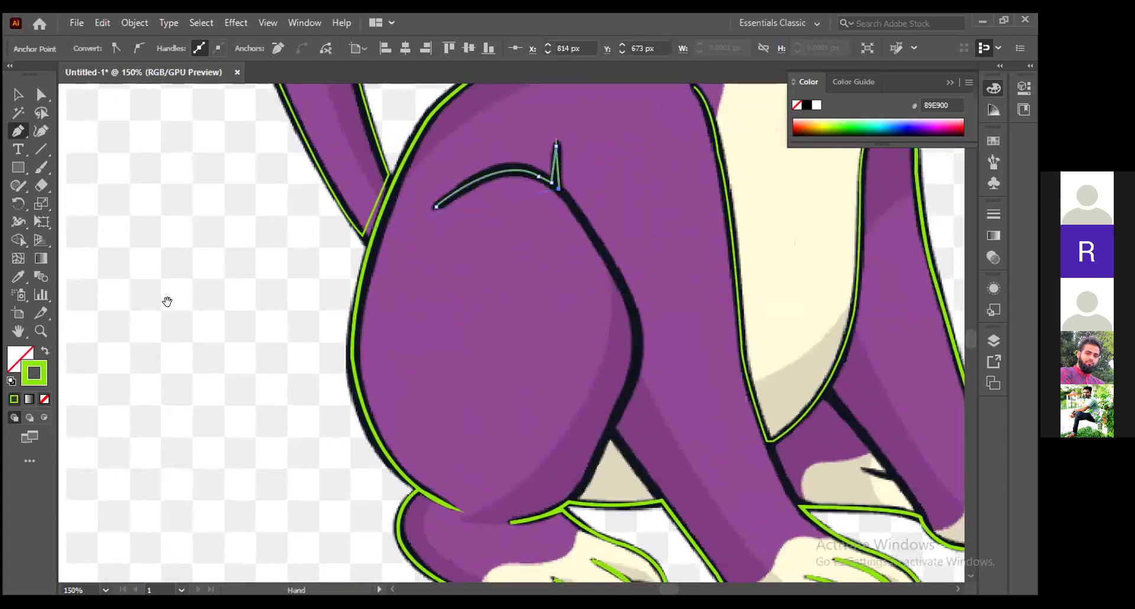
drag(606, 266, 468, 250)
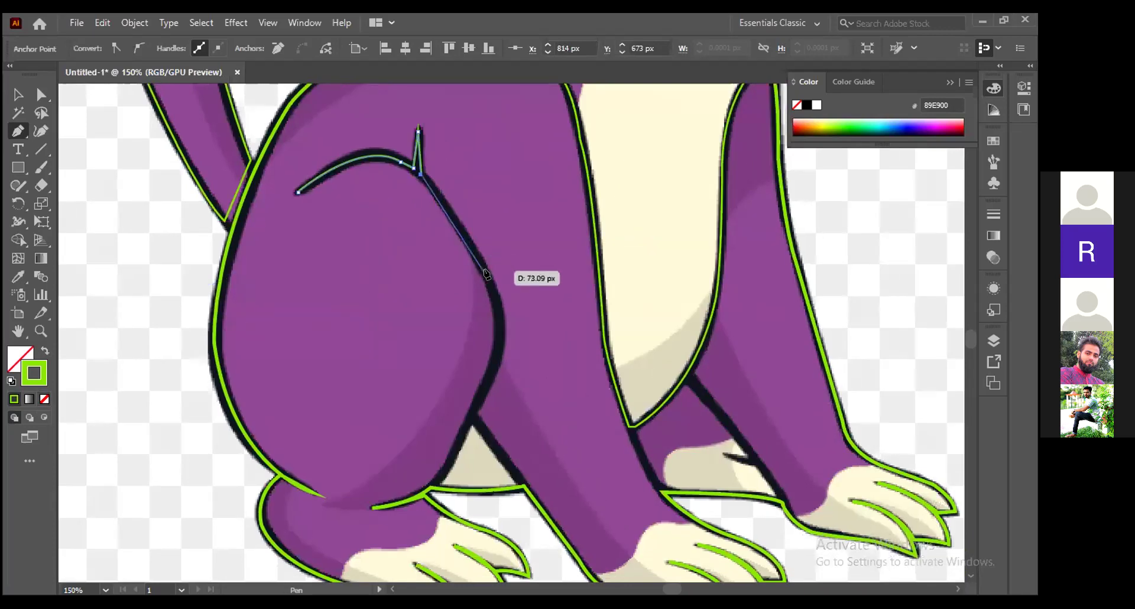
drag(474, 252, 481, 264)
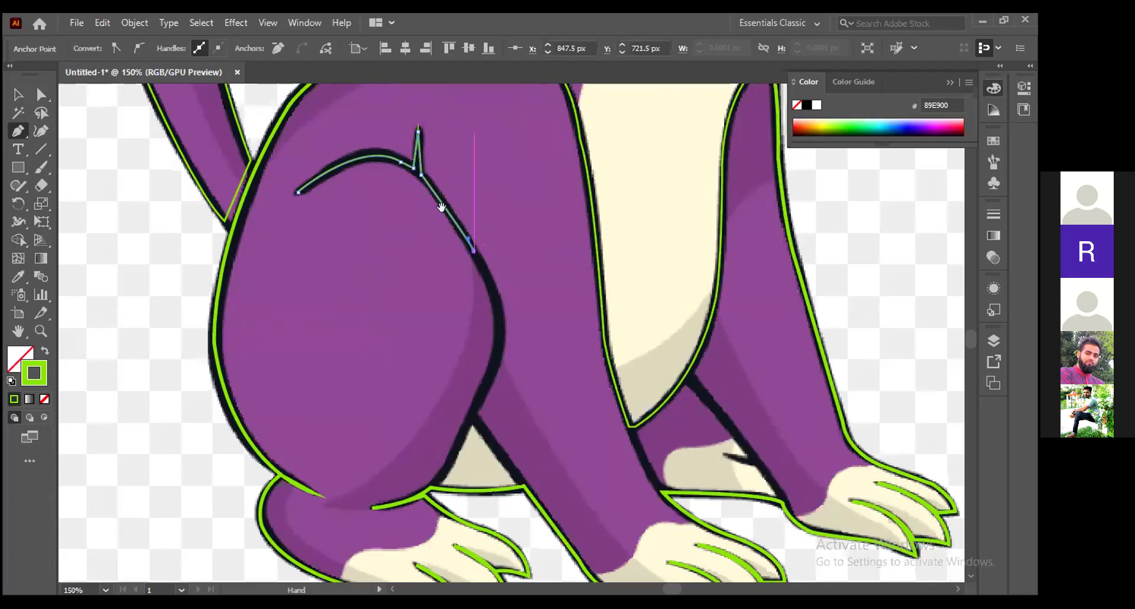
scroll(470, 272, down, 3)
drag(467, 306, 449, 357)
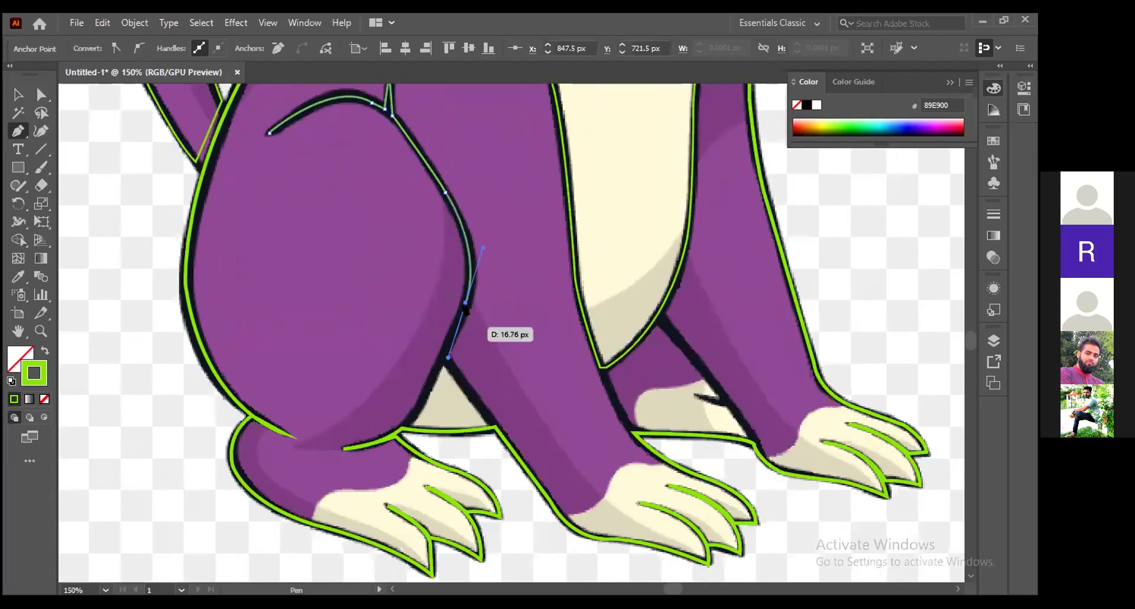
drag(447, 362, 550, 201)
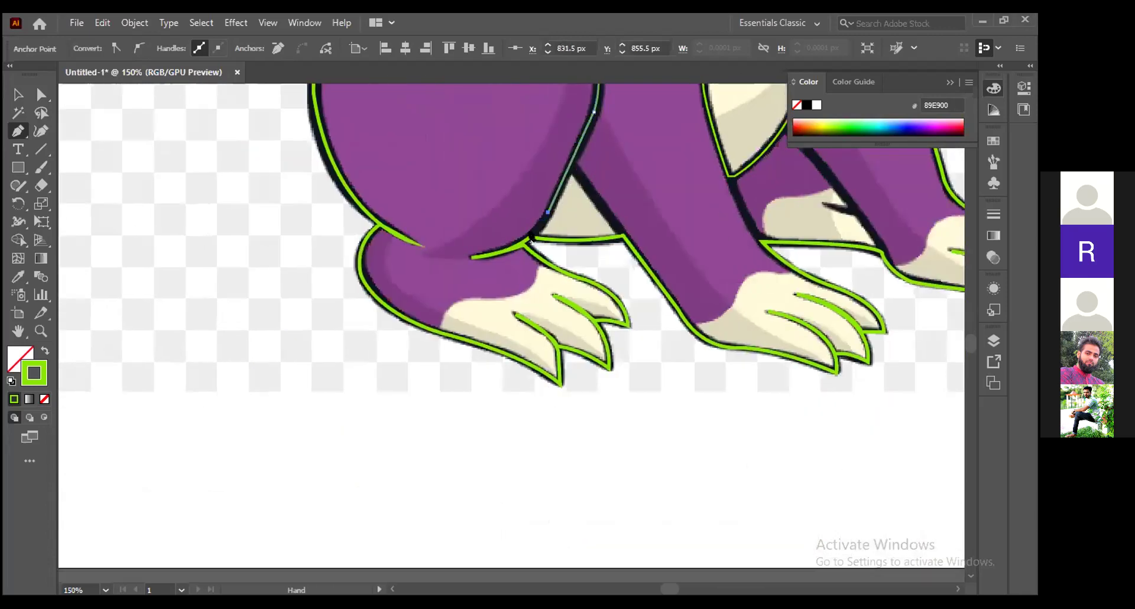
mouse_move(530, 238)
mouse_down()
mouse_move(518, 237)
mouse_move(535, 231)
mouse_up()
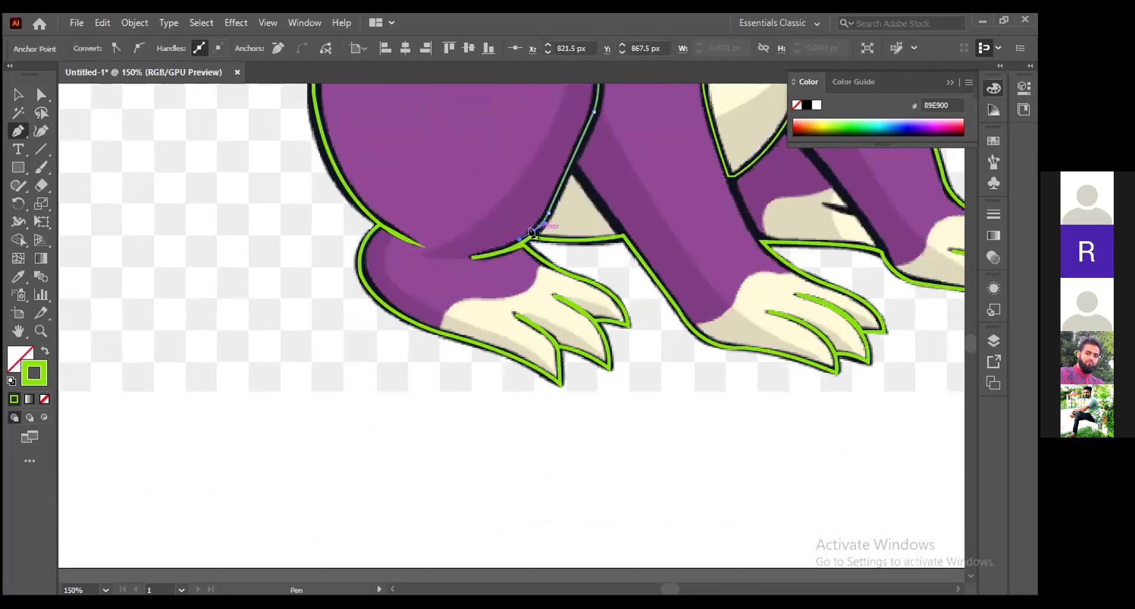
ctrl+click(308, 316)
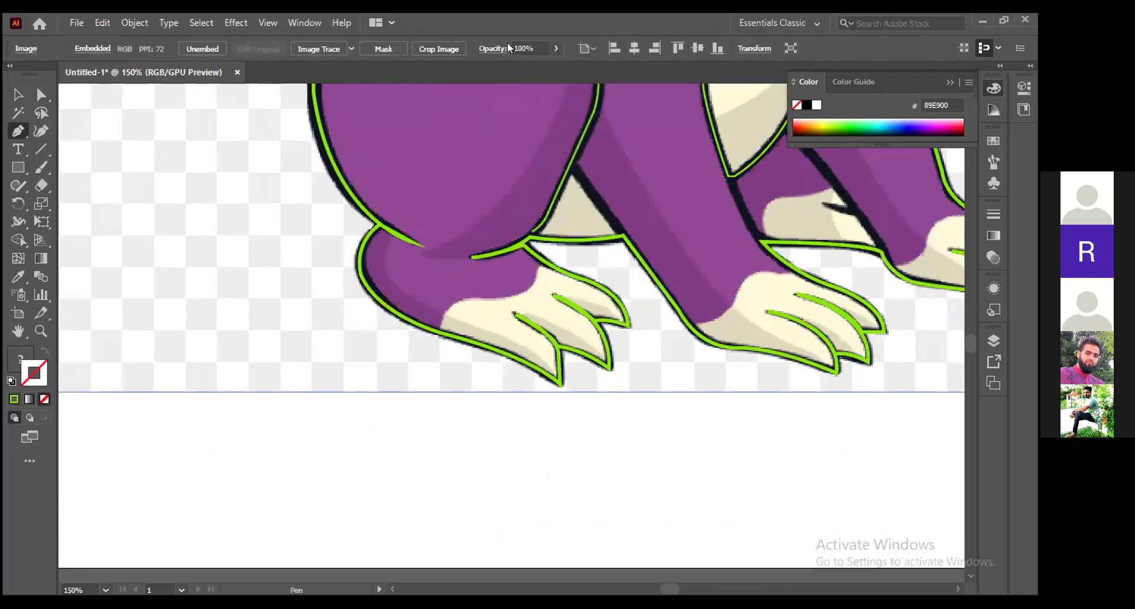